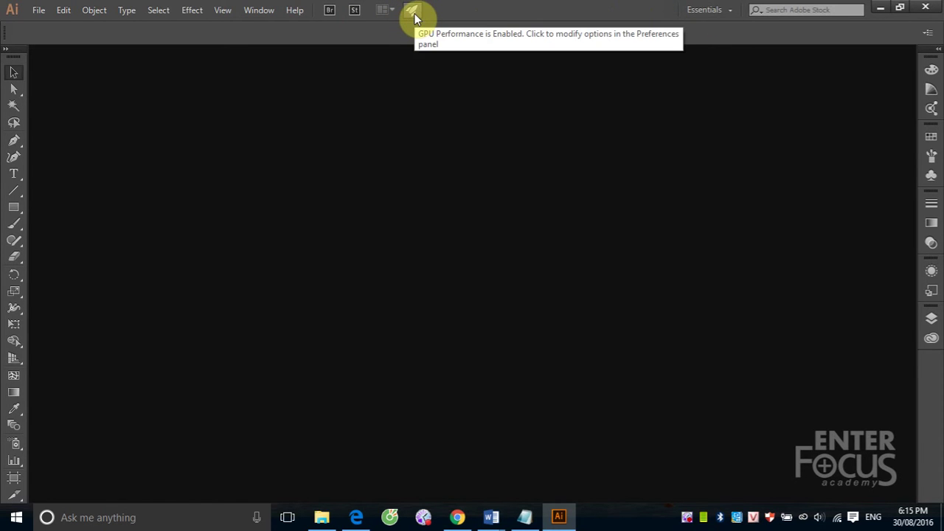
# Step: Open the workspace switcher dropdown next to Essentials at the top right
pyautogui.click(730, 10)
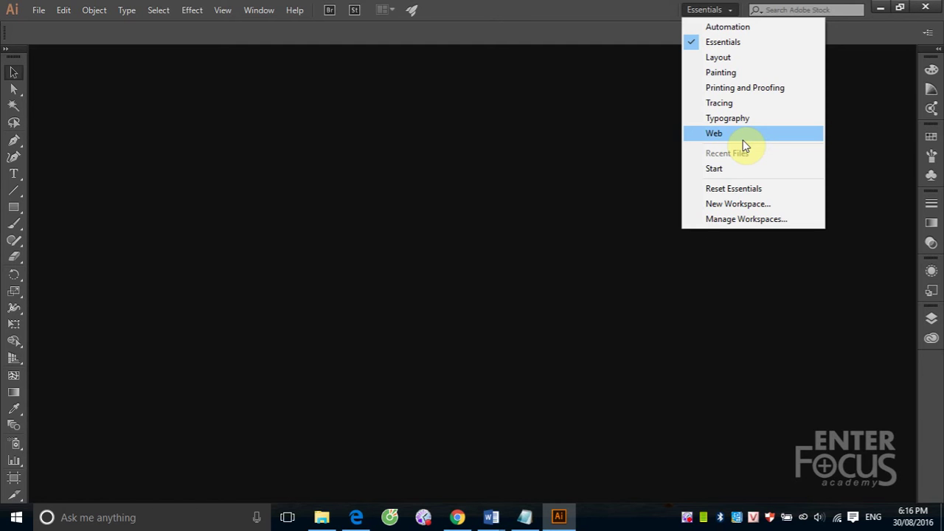
# Step: Switch to the Web workspace, then Typography, then back to Essentials
pyautogui.click(733, 136)
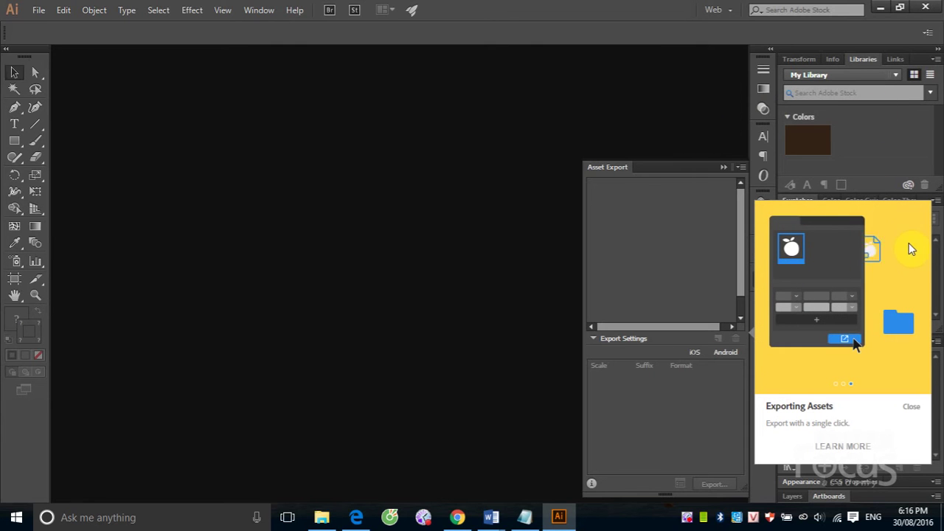
pyautogui.click(733, 15)
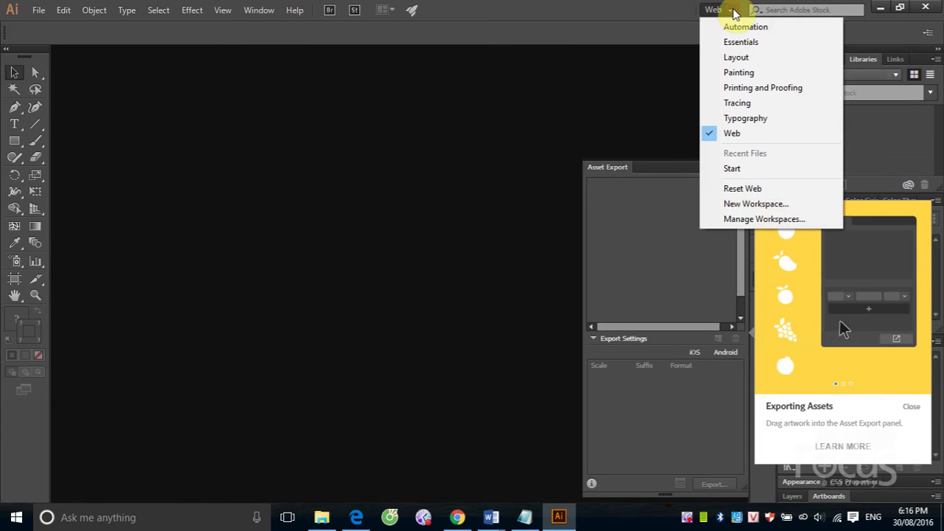
pyautogui.click(741, 120)
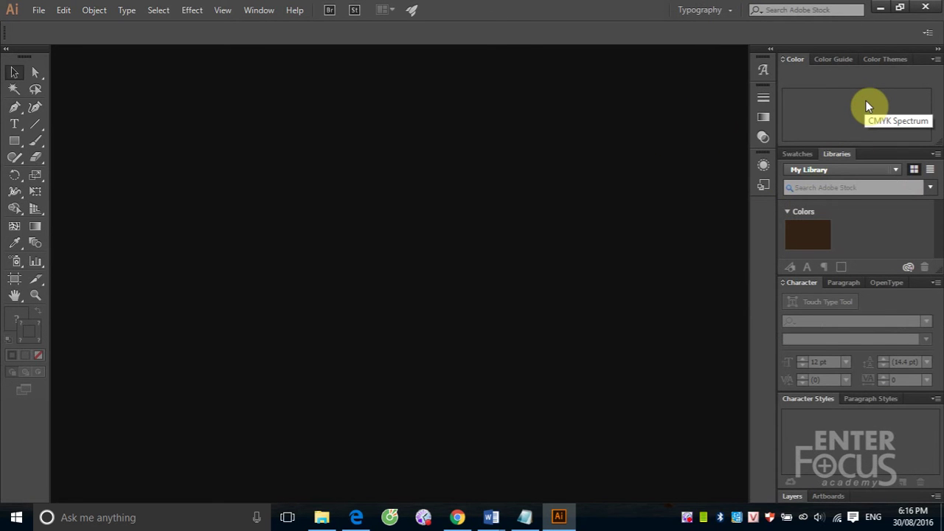
pyautogui.click(728, 12)
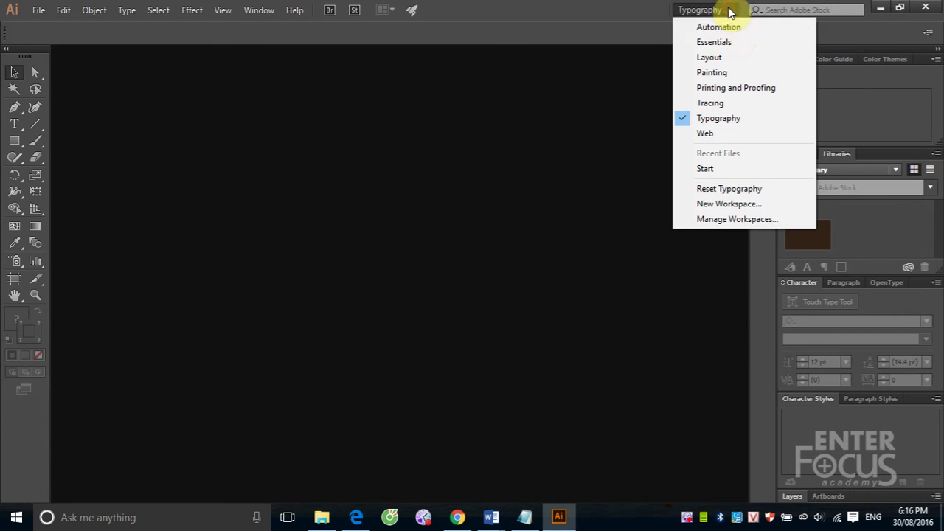
pyautogui.click(733, 45)
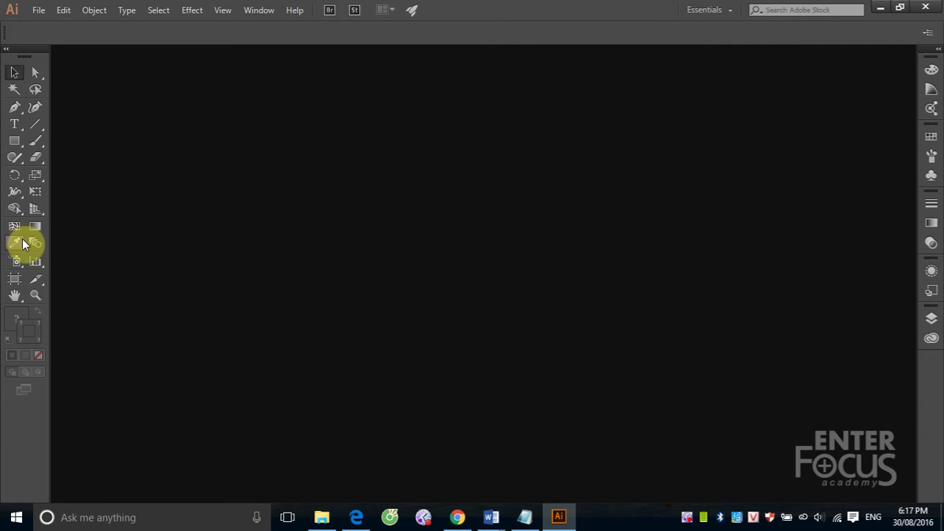
# Step: Make Stroke the active colour and toggle the toolbar to one column and back to two
pyautogui.click(36, 332)
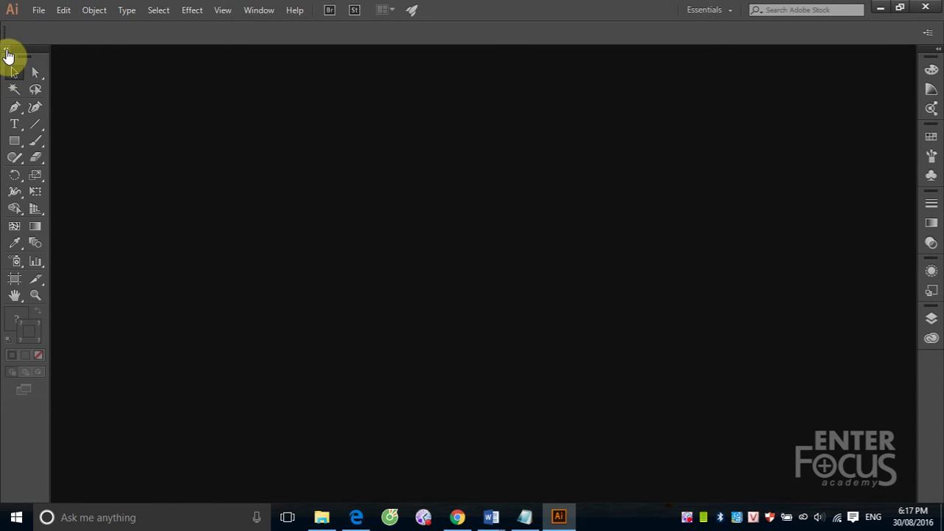
pyautogui.click(6, 53)
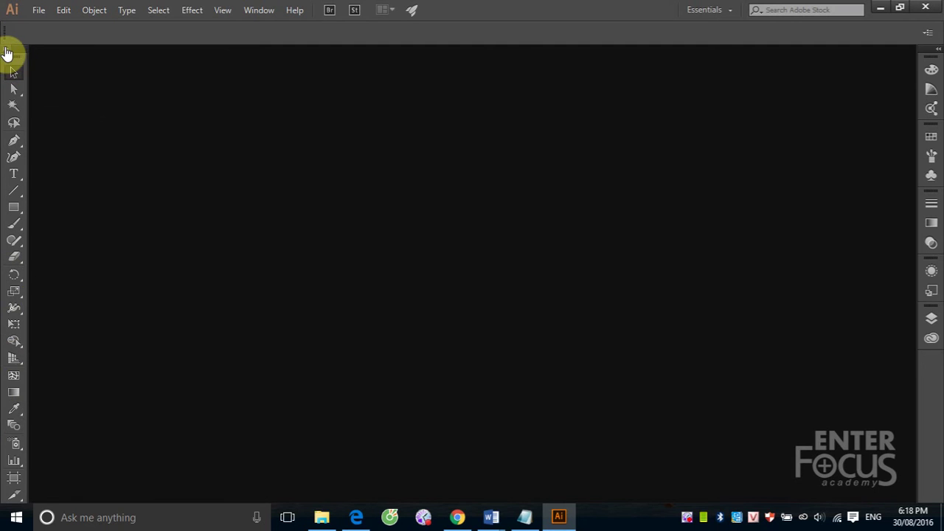
pyautogui.click(7, 52)
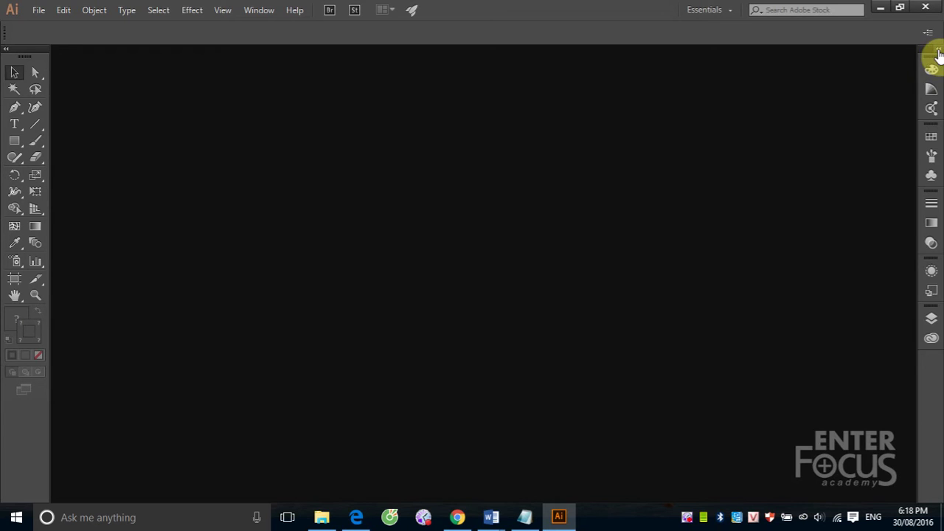
# Step: Expand and re-collapse the panel dock, then show the Swatches panel
pyautogui.click(937, 51)
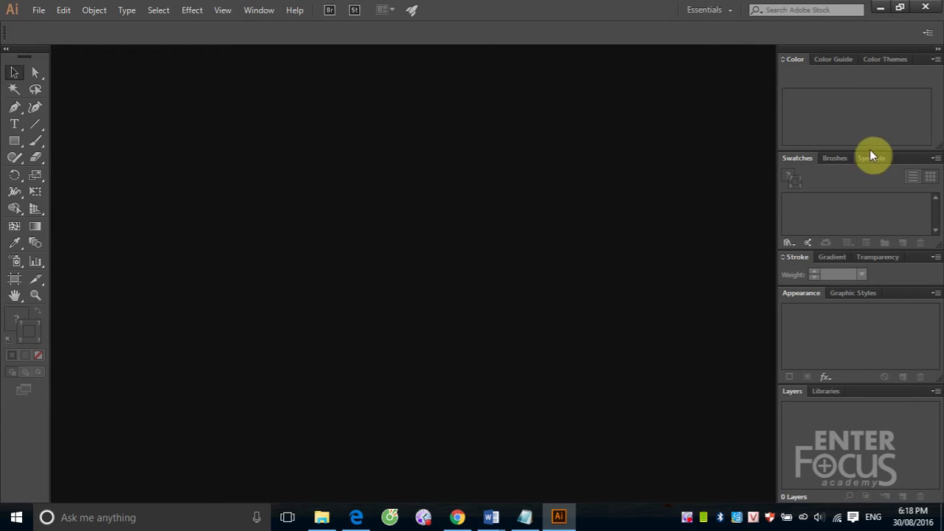
pyautogui.click(937, 53)
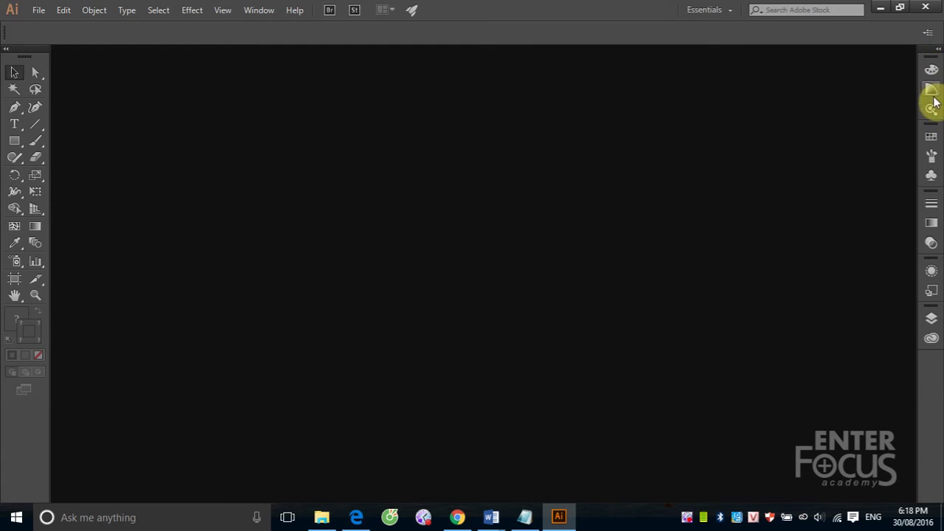
pyautogui.click(932, 138)
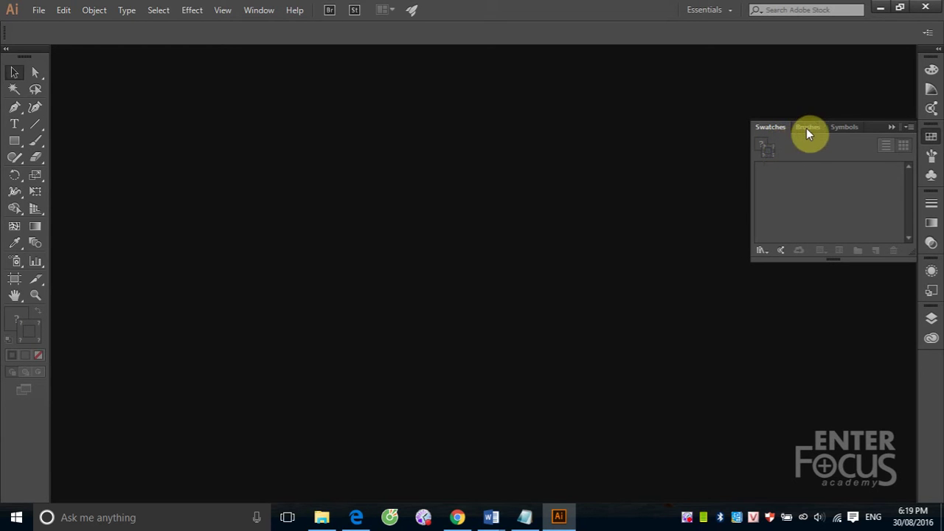
# Step: Float the Swatches tab, re-dock it between Brushes and Symbols, and collapse the group
pyautogui.click(806, 129)
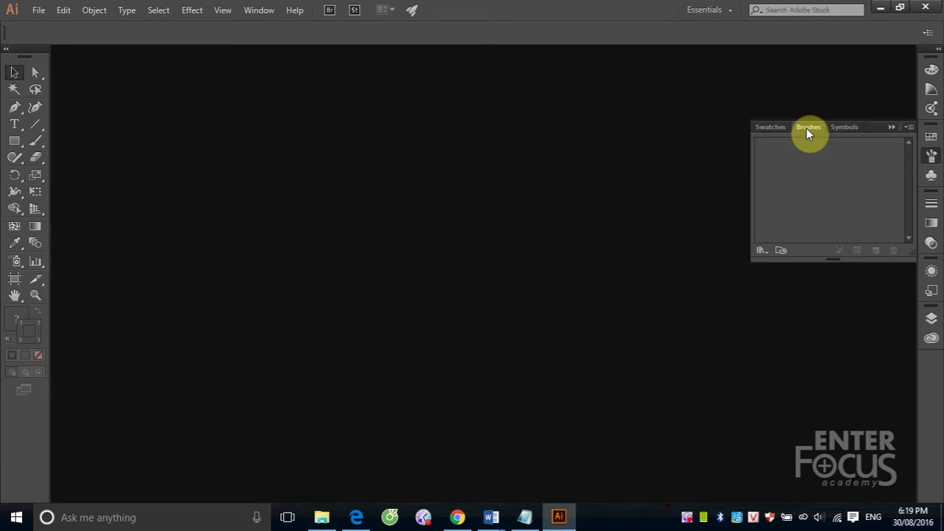
pyautogui.click(766, 128)
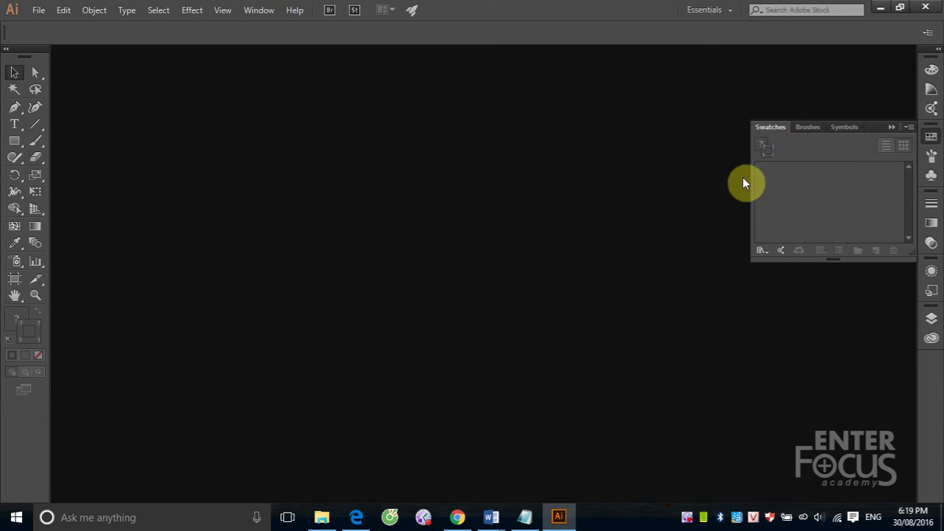
pyautogui.moveTo(771, 128); pyautogui.dragTo(458, 152)
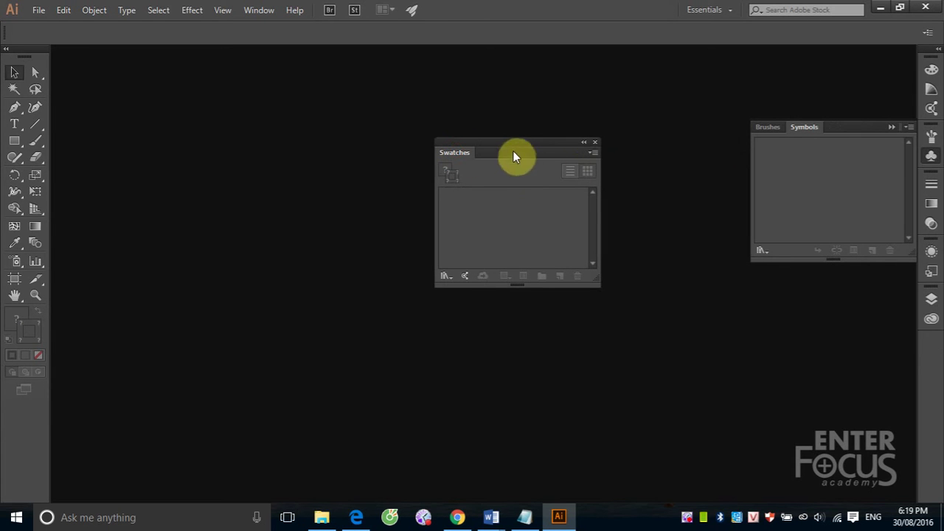
pyautogui.moveTo(478, 142)
pyautogui.mouseDown()
pyautogui.moveTo(724, 319)
pyautogui.moveTo(287, 192)
pyautogui.moveTo(229, 242)
pyautogui.moveTo(373, 194)
pyautogui.moveTo(434, 214)
pyautogui.mouseUp()
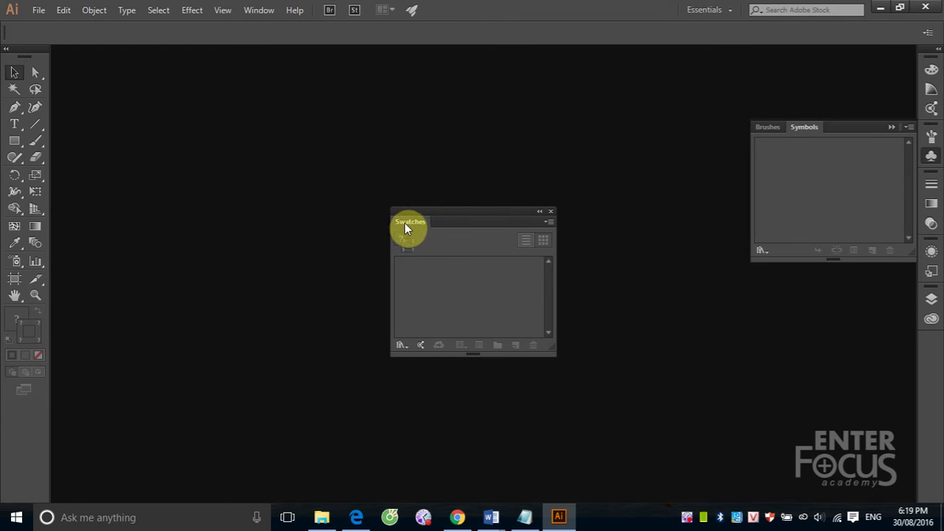
pyautogui.moveTo(407, 222)
pyautogui.mouseDown()
pyautogui.moveTo(645, 177)
pyautogui.moveTo(739, 132)
pyautogui.moveTo(766, 132)
pyautogui.mouseUp()
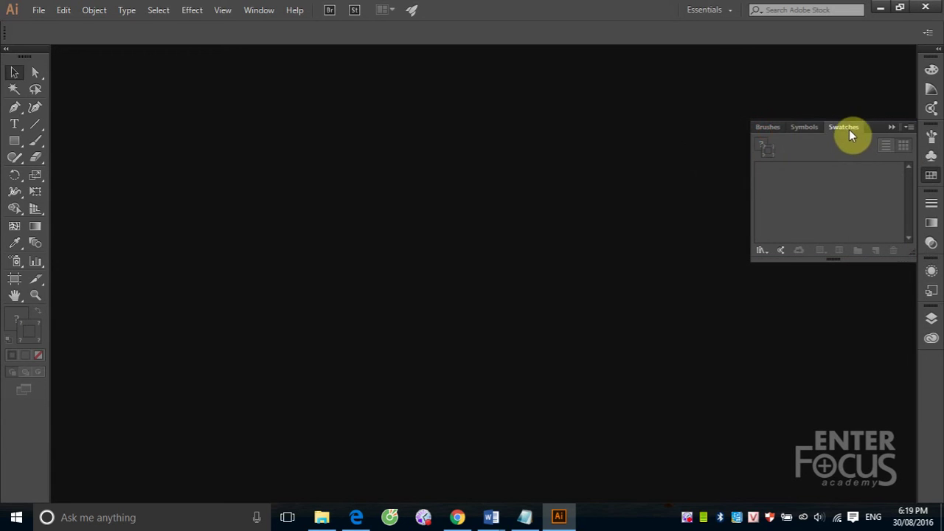
pyautogui.moveTo(850, 129); pyautogui.dragTo(772, 127)
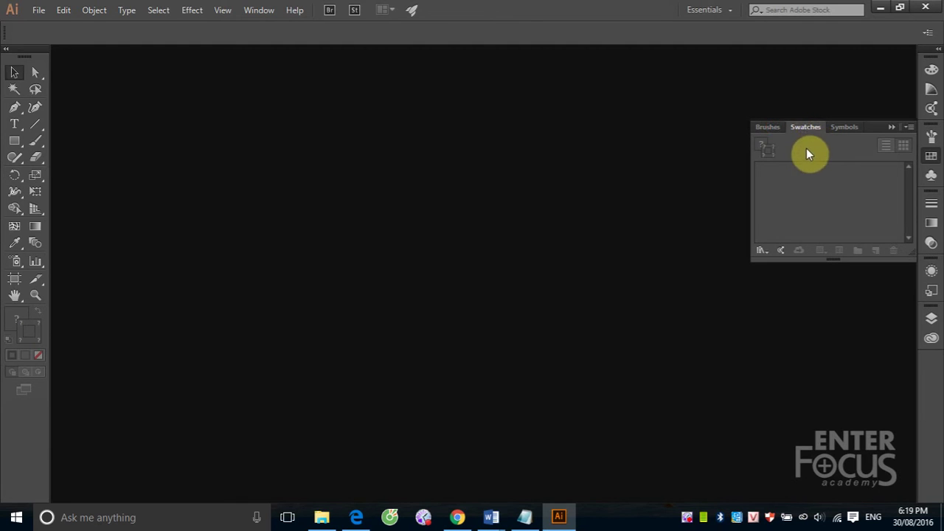
pyautogui.click(891, 128)
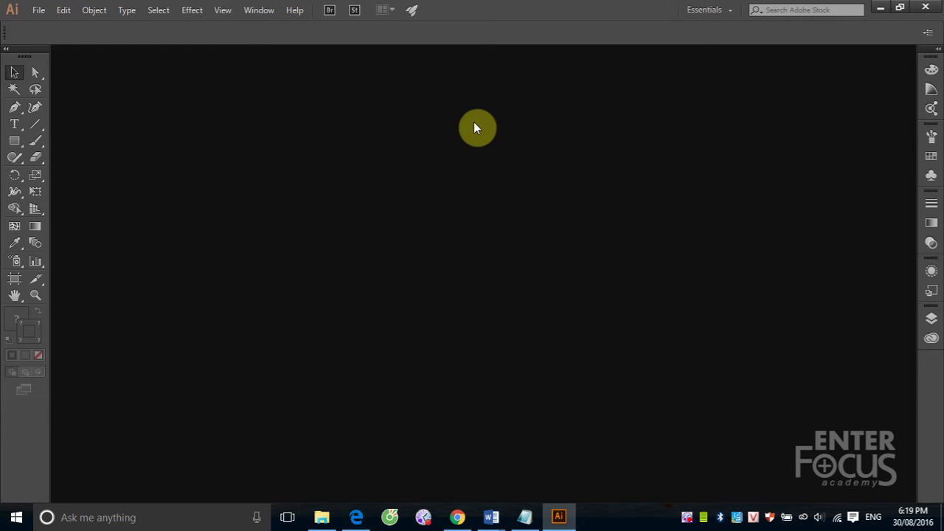
# Step: Start a new document from File > New and show its Profile choices
pyautogui.click(36, 11)
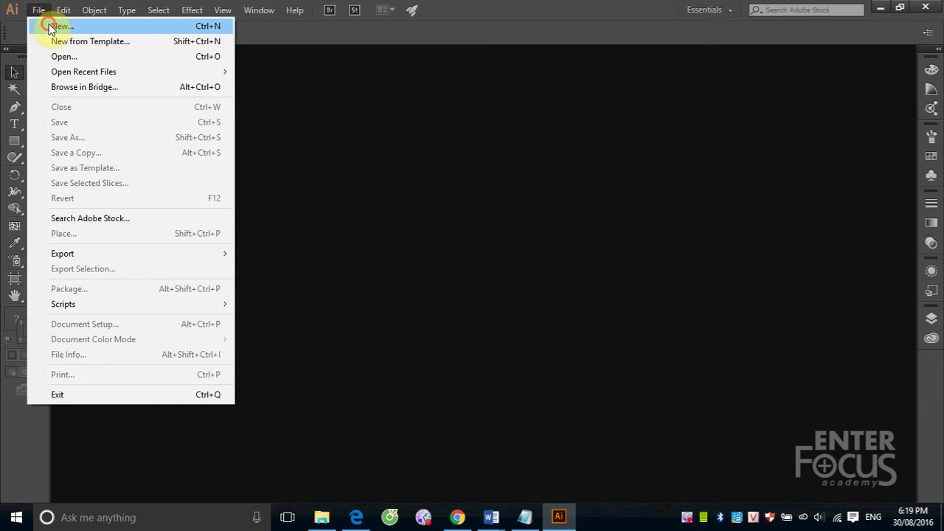
pyautogui.click(50, 27)
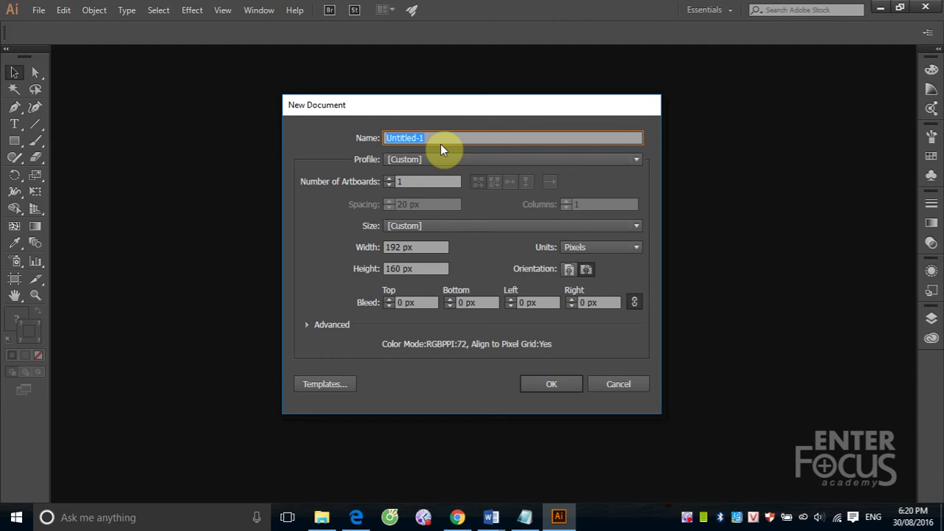
pyautogui.click(638, 161)
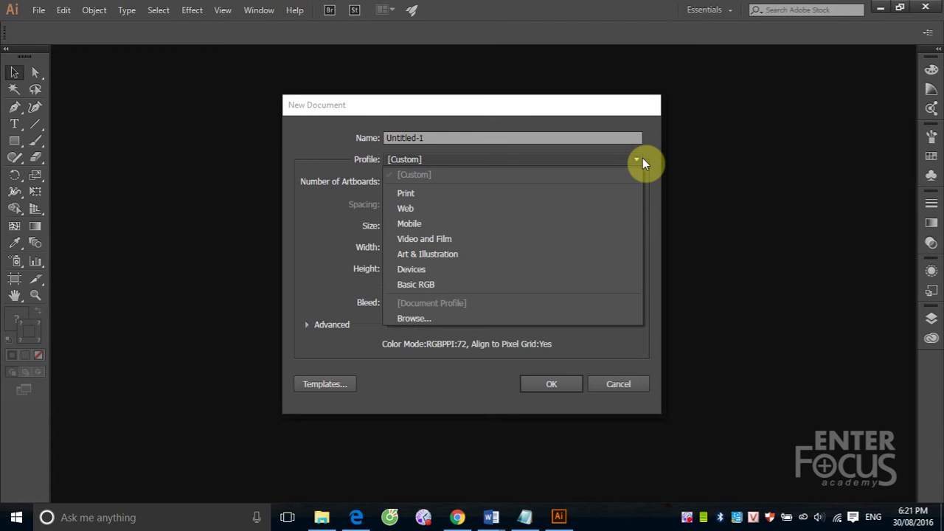
# Step: Choose the Print profile, giving a Letter 612 × 792 pt CMYK page
pyautogui.click(409, 193)
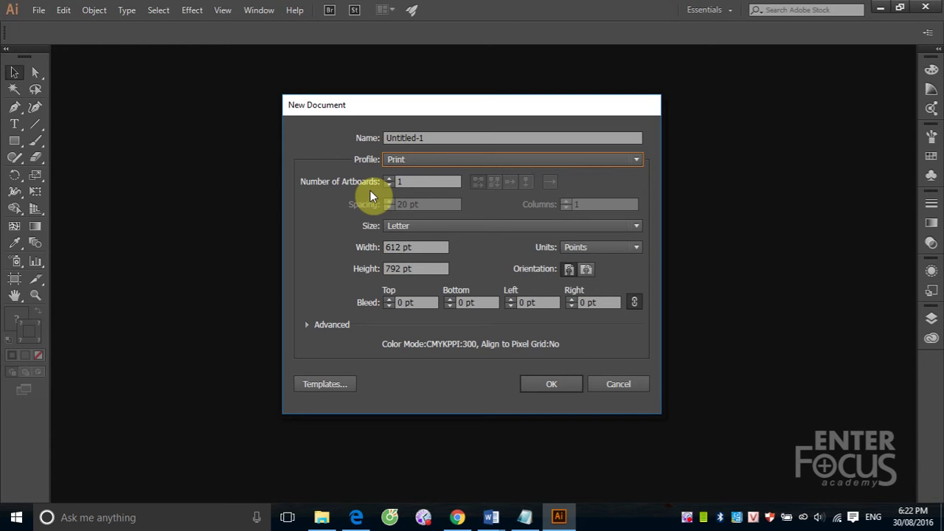
pyautogui.doubleClick(408, 181)
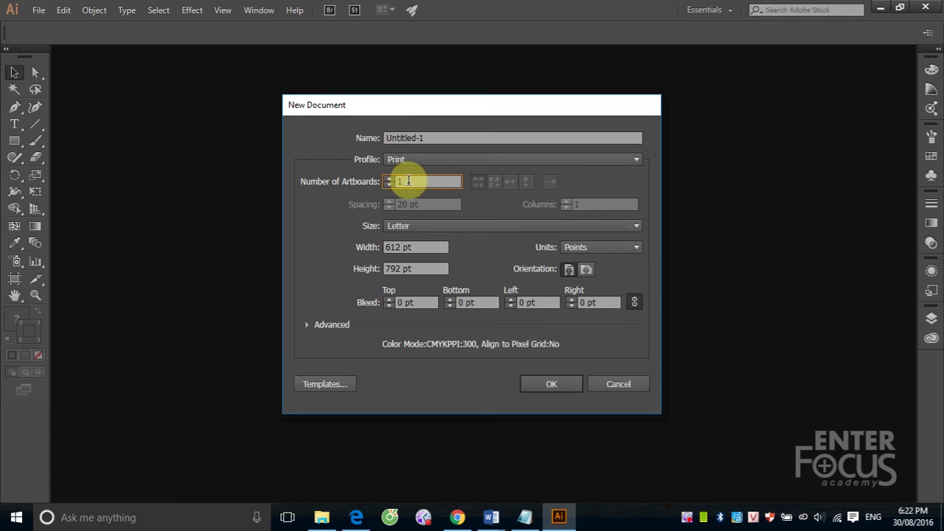
# Step: Set the Number of Artboards to 10
pyautogui.doubleClick(408, 181)
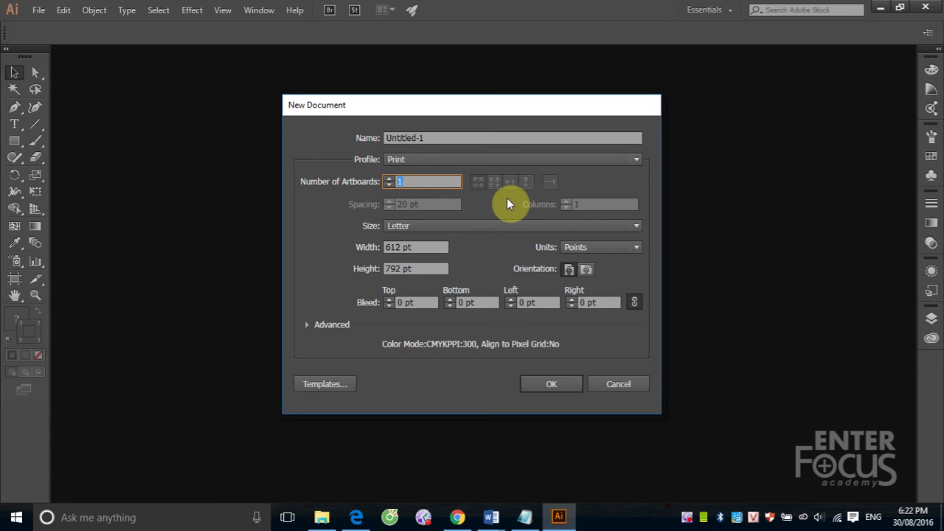
pyautogui.write('10')
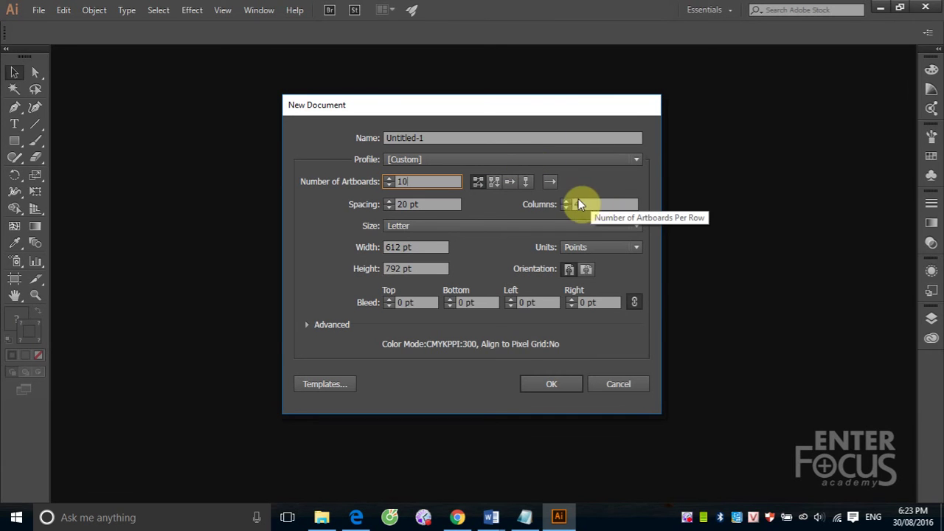
# Step: Arrange the 10 artboards by column and bring up the Size list
pyautogui.click(531, 183)
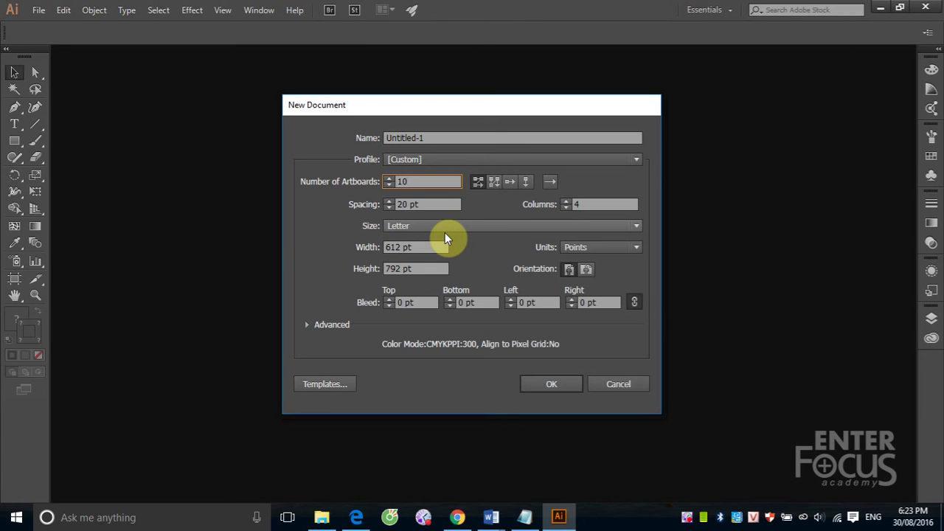
pyautogui.click(636, 227)
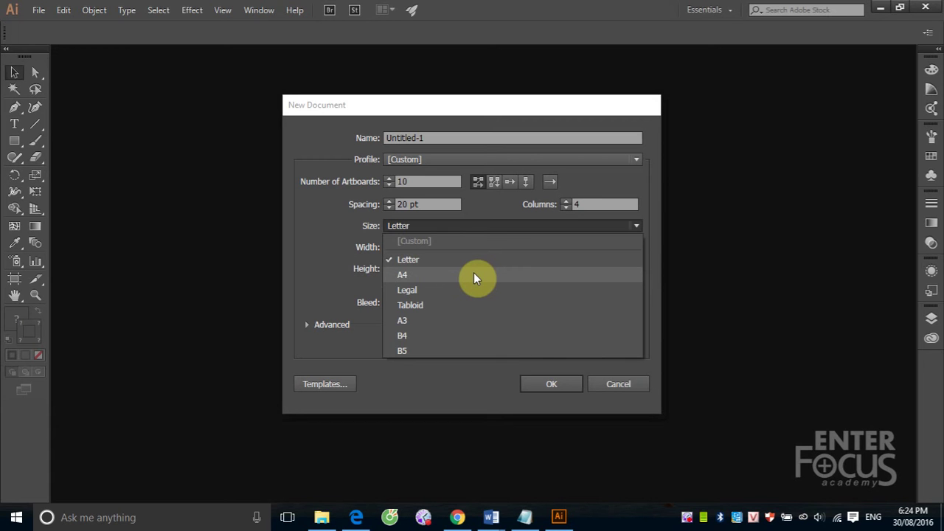
# Step: Set the artboard size to A4, 595.28 × 841.89 pt, and check the width
pyautogui.click(474, 279)
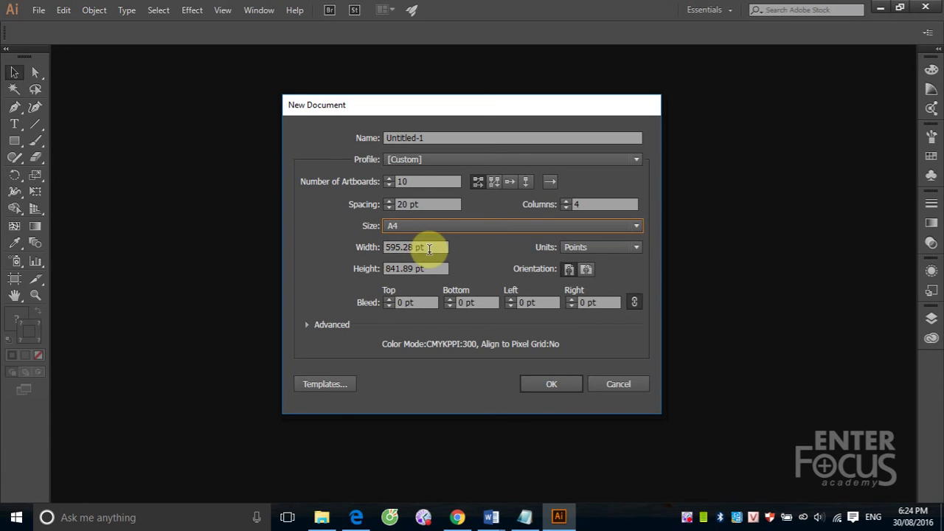
pyautogui.click(429, 248)
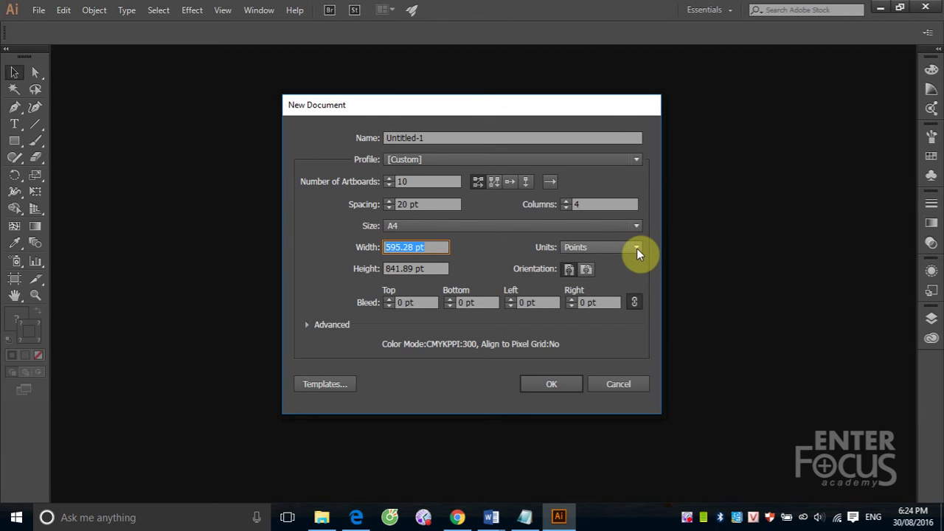
# Step: Switch the New Document units to Millimeters so A4 reads 210 × 297 mm
pyautogui.click(637, 248)
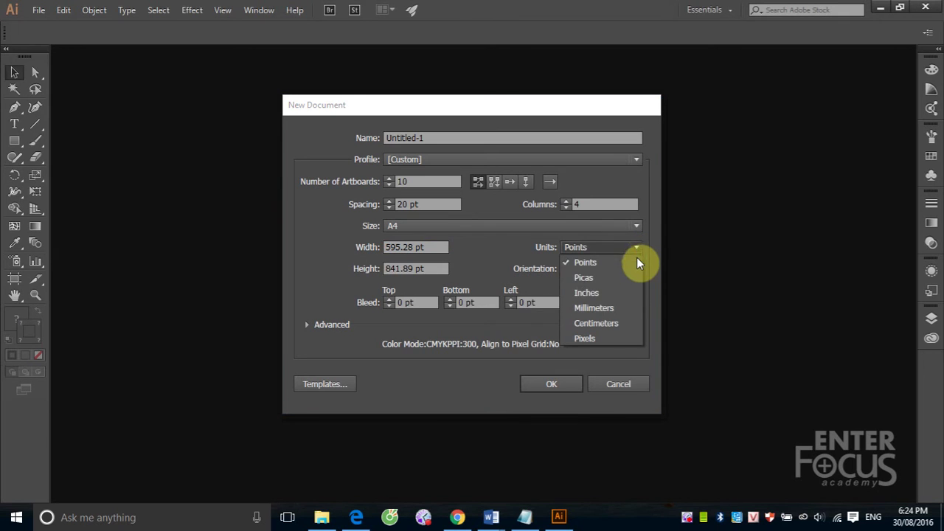
pyautogui.click(622, 310)
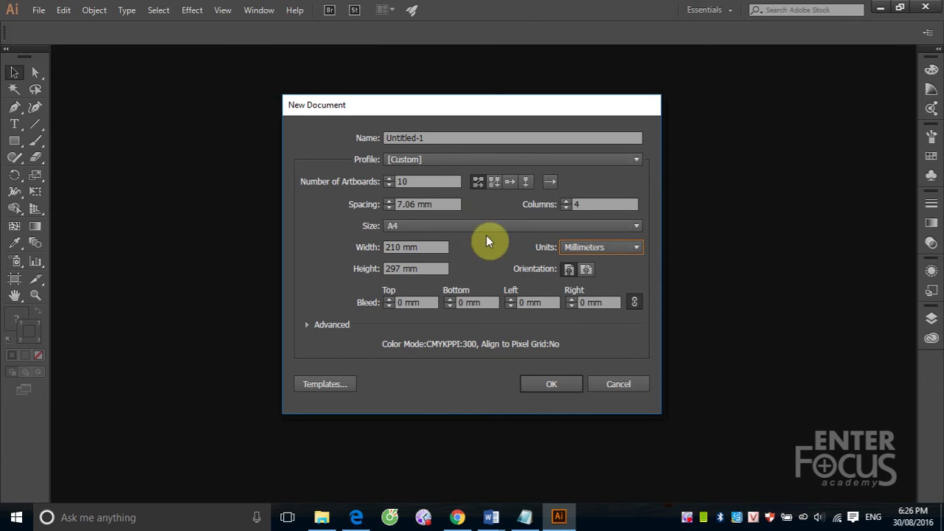
# Step: Change Number of Artboards from 10 to 1 and create the A4 document
pyautogui.moveTo(411, 181); pyautogui.dragTo(388, 184)
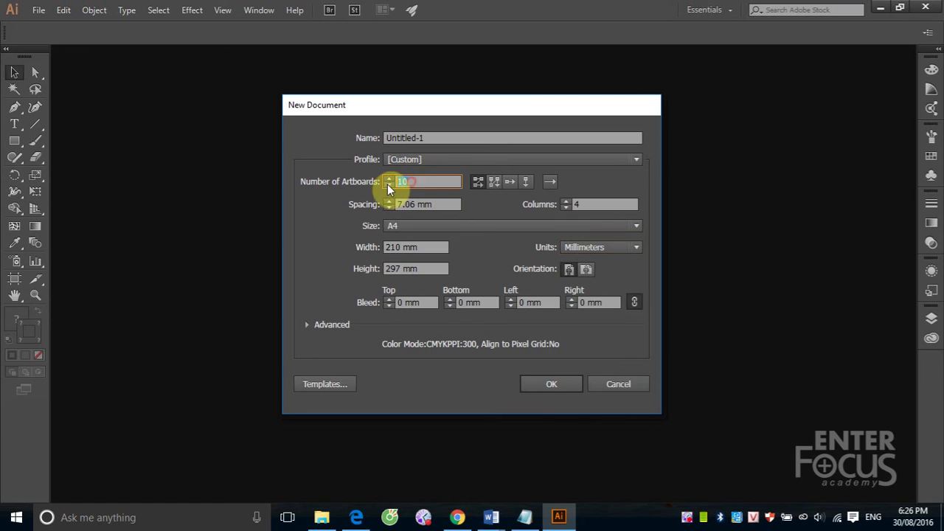
pyautogui.write('1')
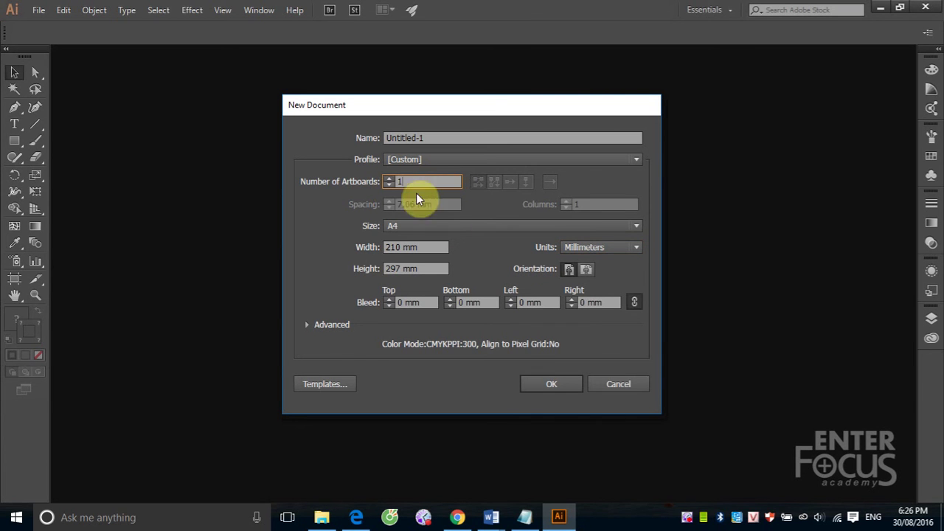
pyautogui.click(559, 386)
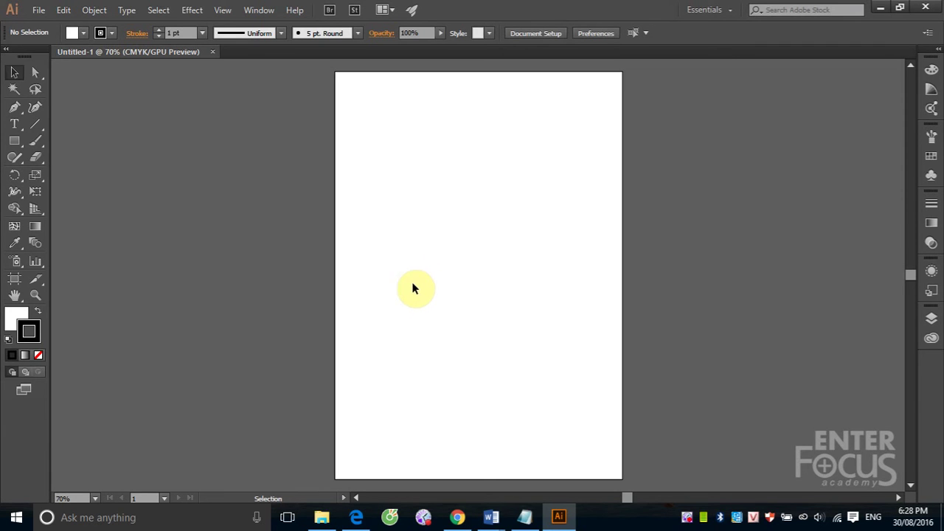
pyautogui.click(20, 317)
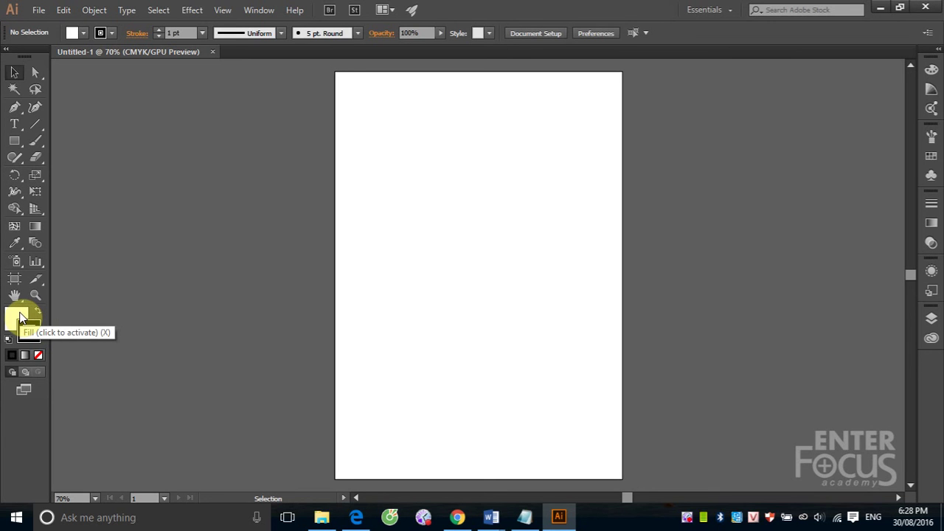
pyautogui.click(30, 333)
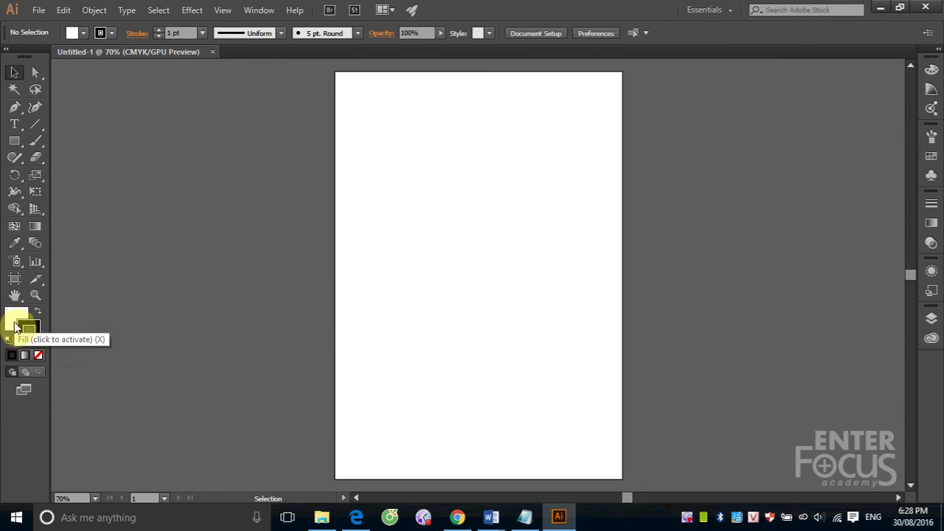
pyautogui.click(14, 322)
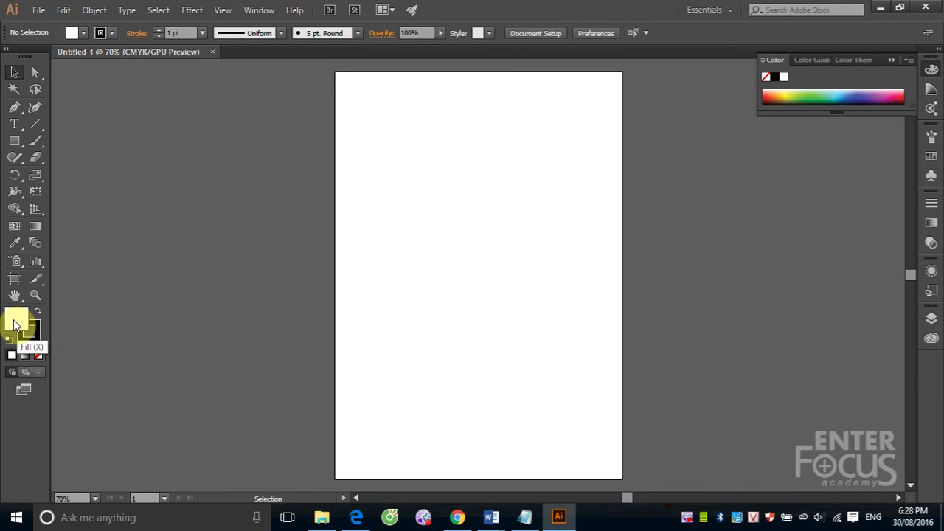
# Step: Open the fill Color Picker and pick the dark red C60C0C
pyautogui.doubleClick(15, 323)
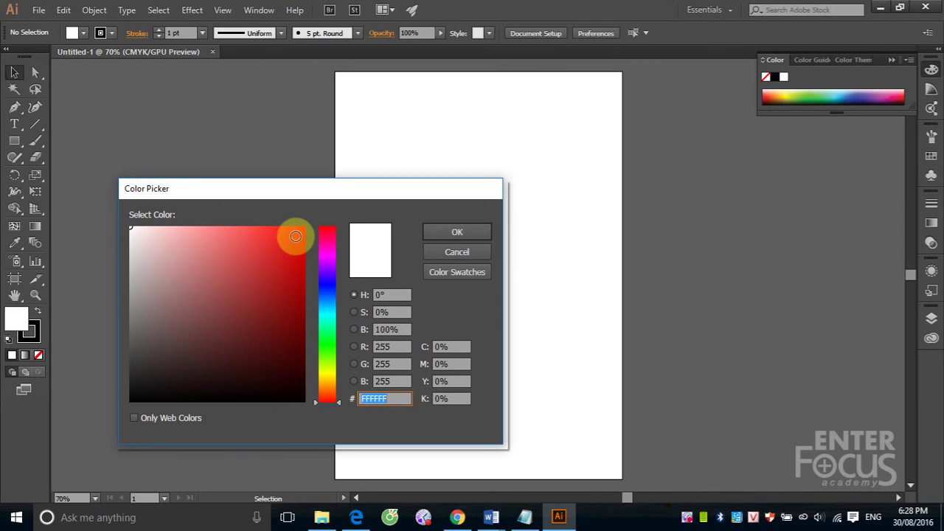
pyautogui.click(293, 240)
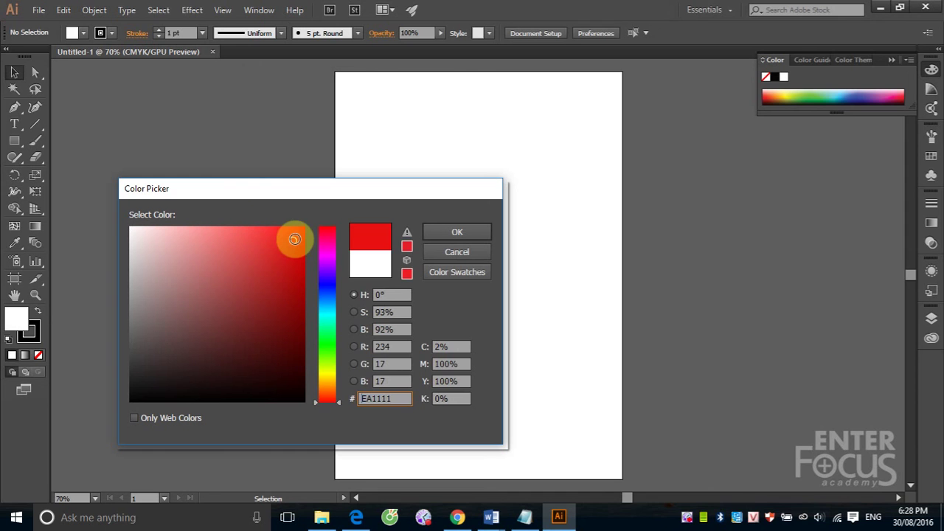
pyautogui.click(295, 264)
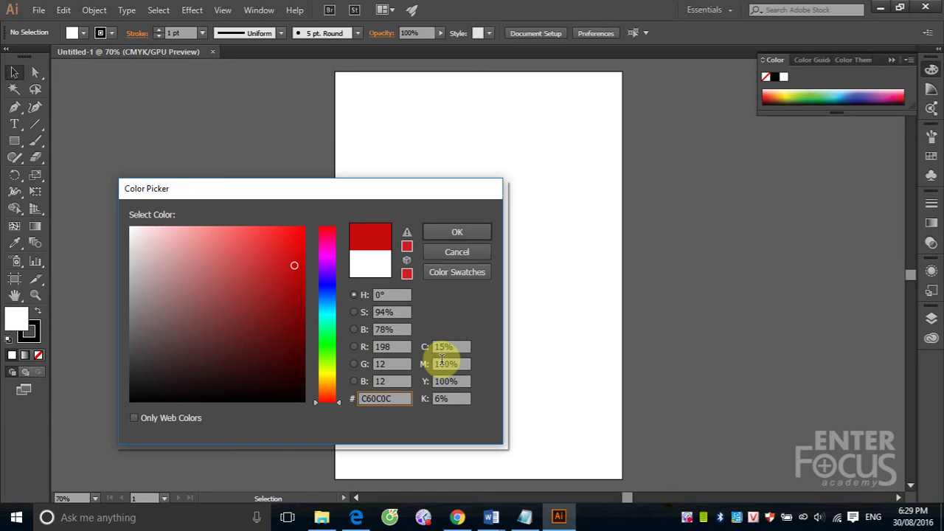
# Step: Lower the red's K value to 5% and apply C72127 as the fill
pyautogui.doubleClick(435, 400)
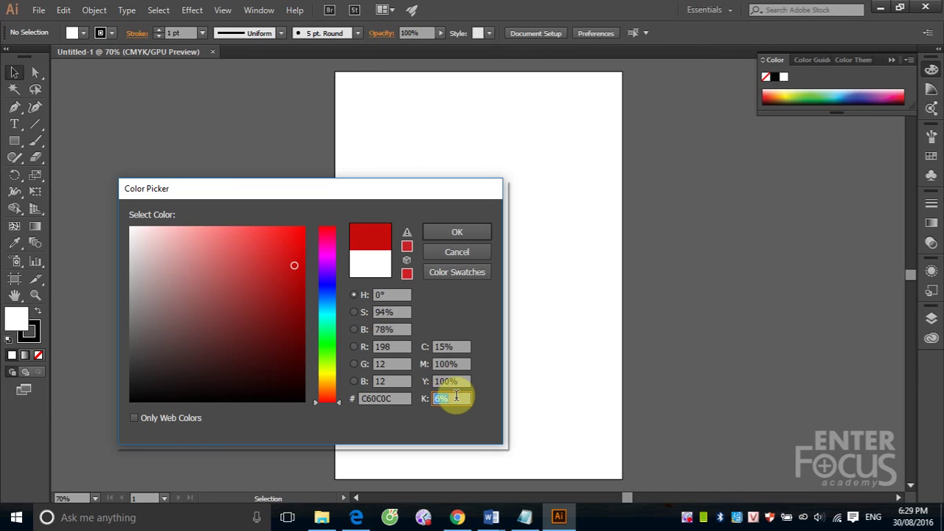
pyautogui.write('5')
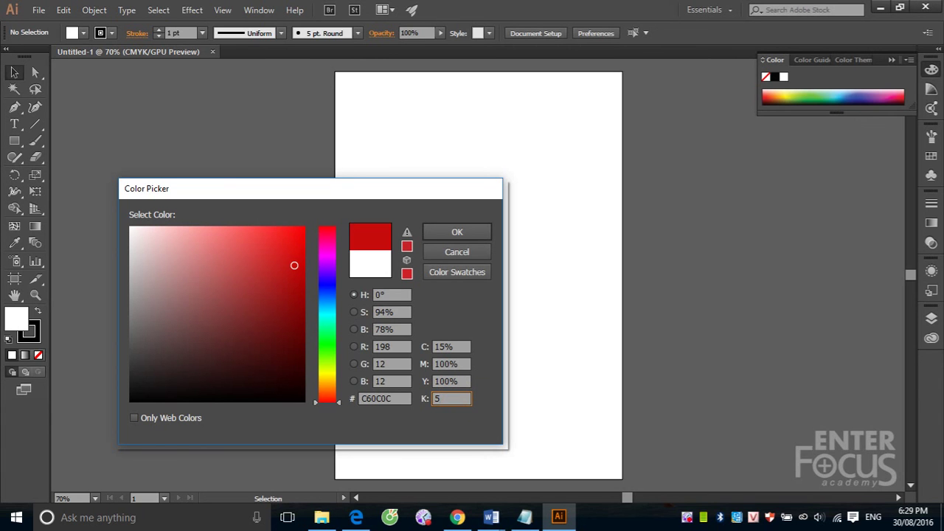
pyautogui.click(447, 381)
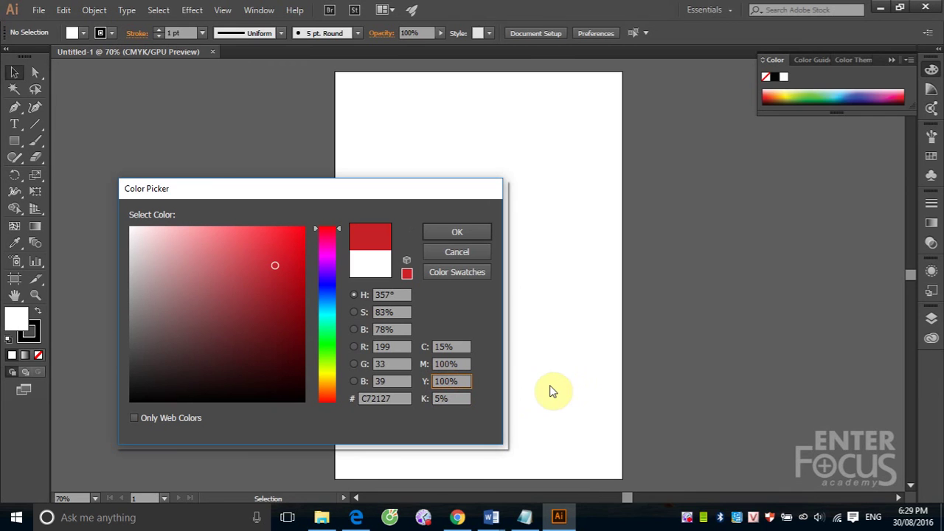
pyautogui.click(457, 233)
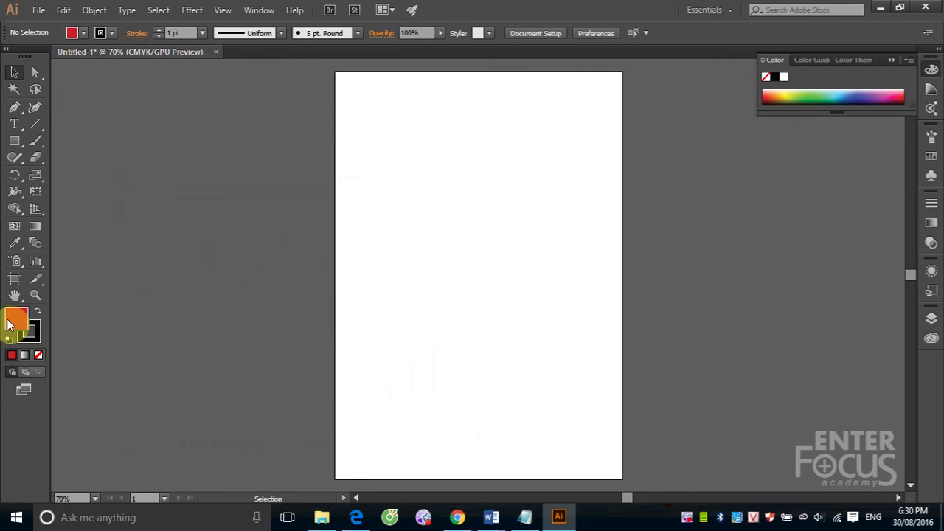
# Step: Bring the Stroke swatch in front of the red Fill to edit the stroke
pyautogui.click(14, 323)
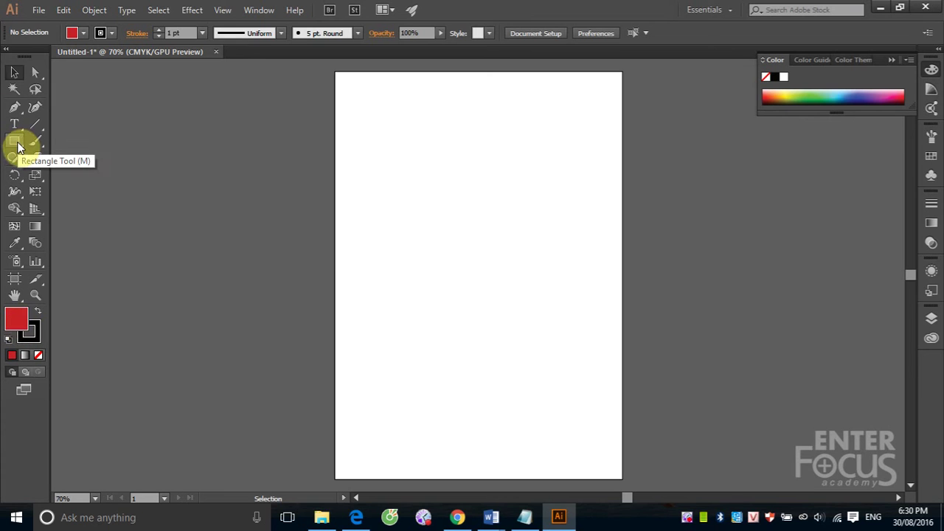
pyautogui.click(30, 331)
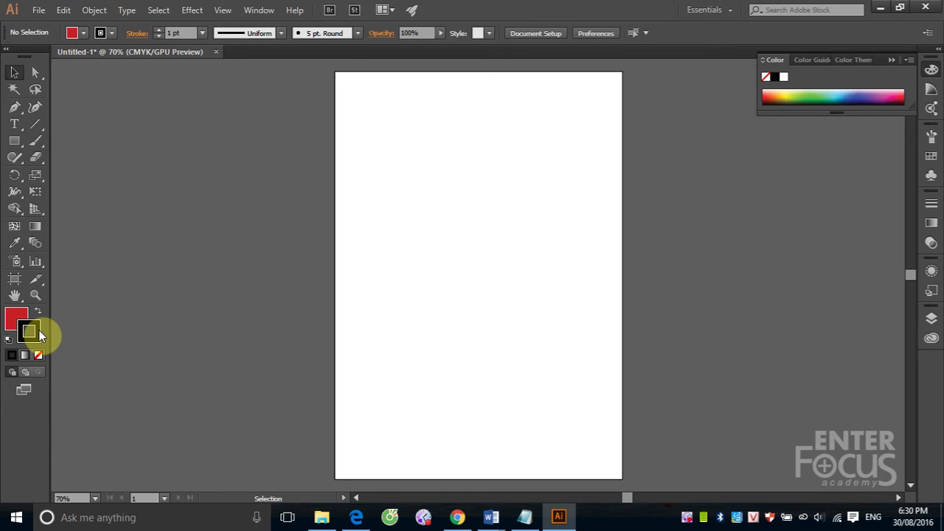
# Step: Set the stroke to a vivid saturated blue with C at 90%
pyautogui.doubleClick(38, 330)
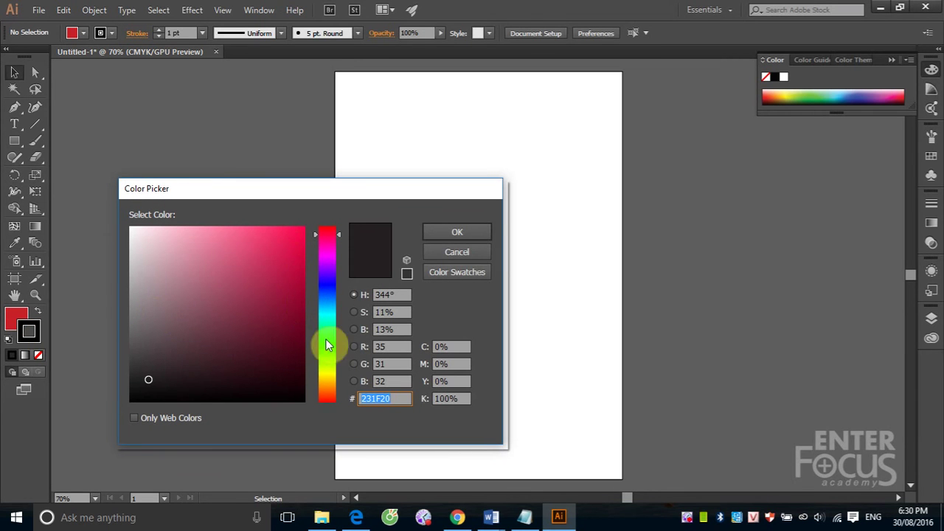
pyautogui.click(327, 284)
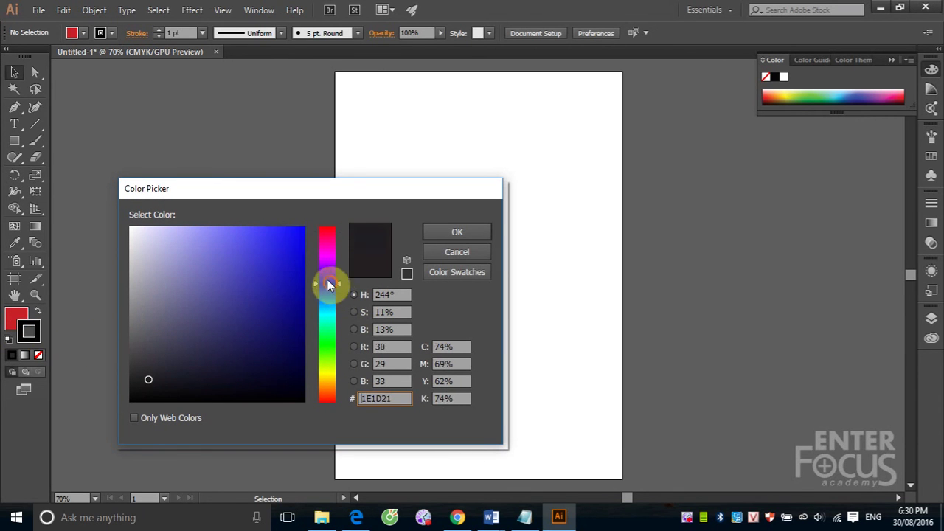
pyautogui.click(300, 238)
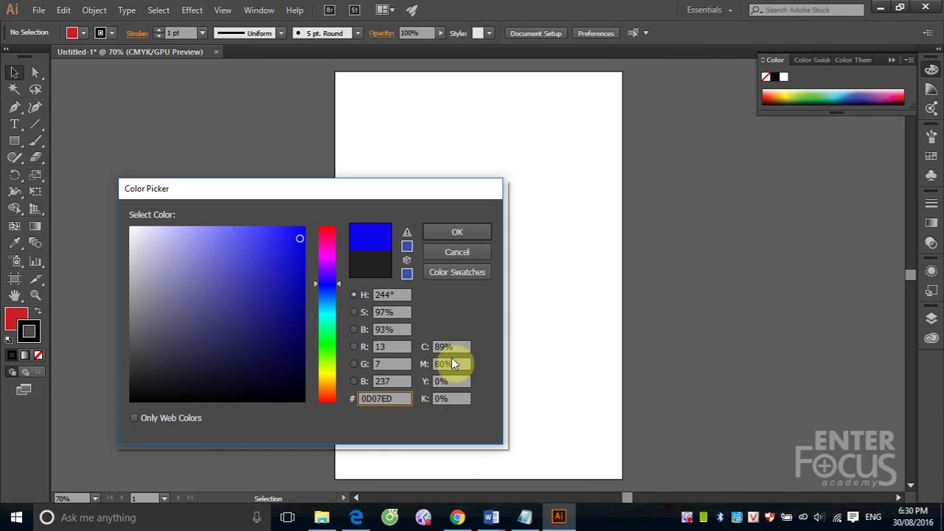
pyautogui.moveTo(450, 347); pyautogui.dragTo(412, 344)
pyautogui.write('9')
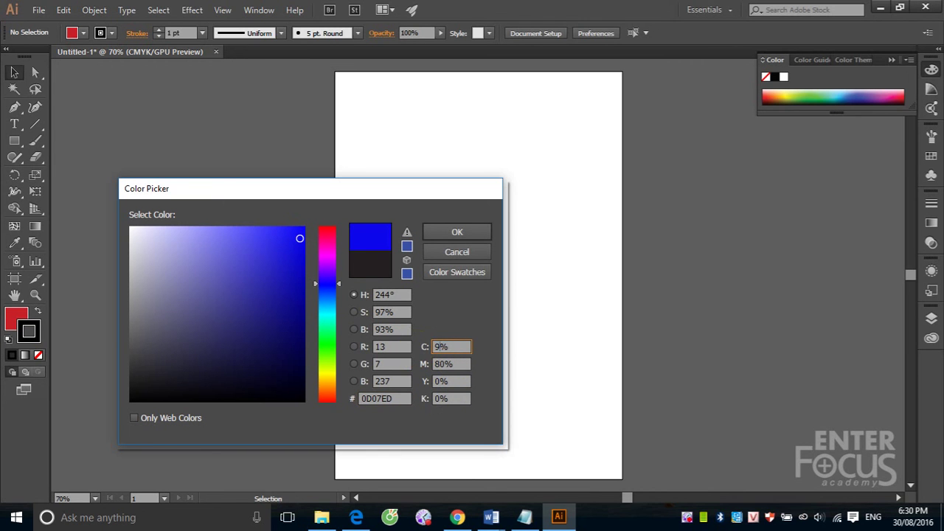
pyautogui.write('0')
pyautogui.click(451, 232)
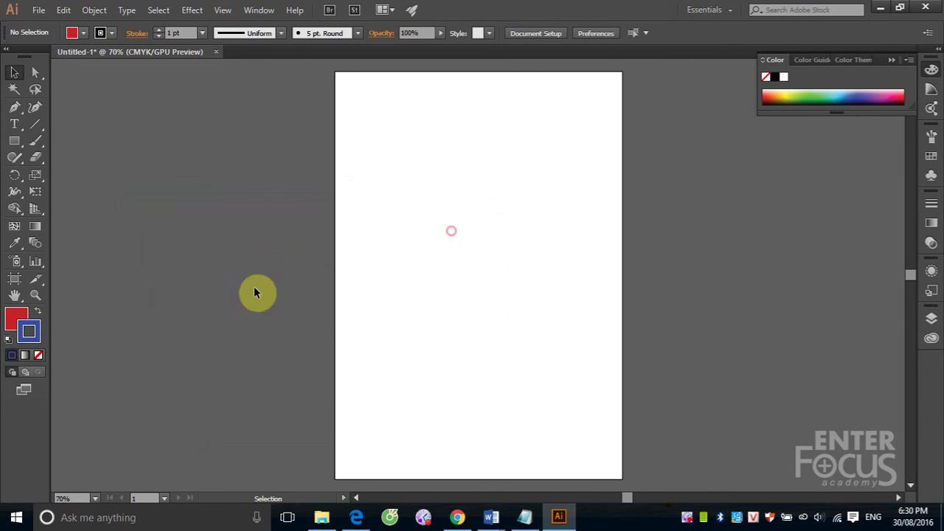
# Step: Reactivate the red fill, close the Color panel, and select the Rectangle tool
pyautogui.click(15, 317)
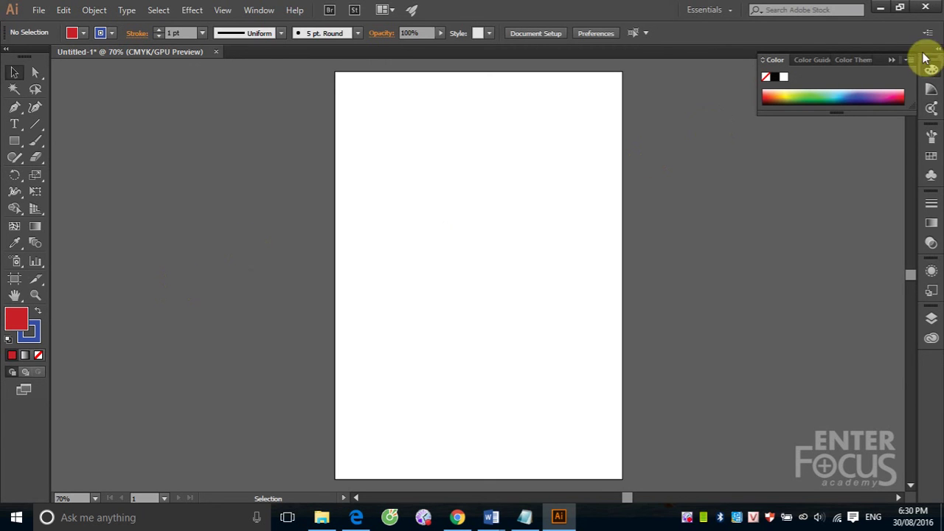
pyautogui.click(892, 59)
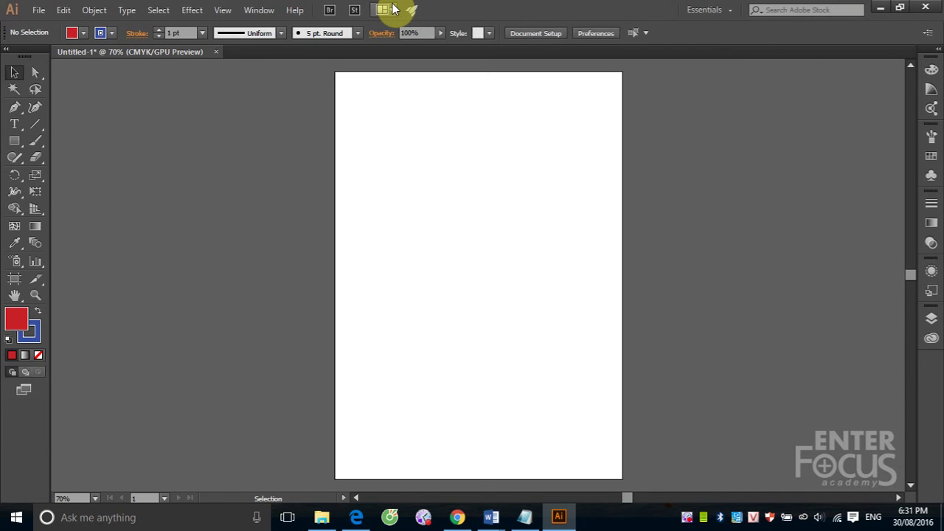
pyautogui.click(21, 145)
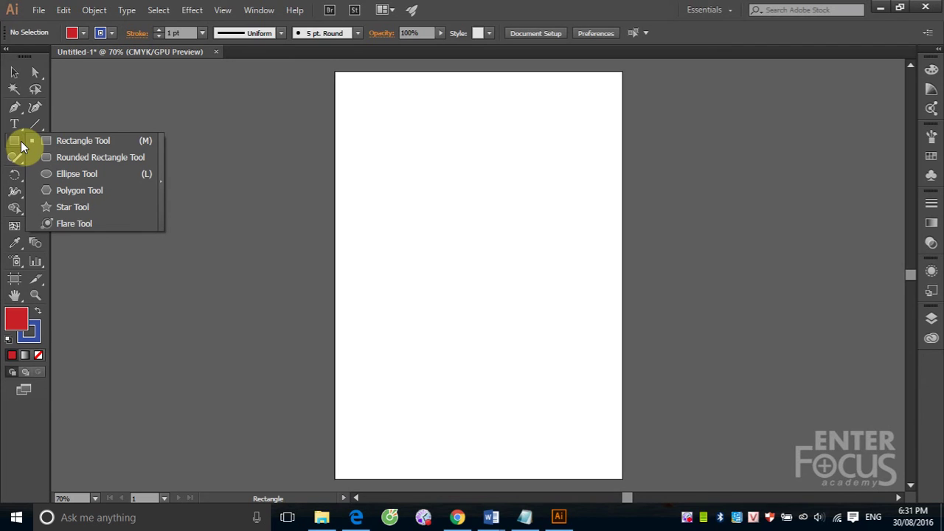
# Step: Review the Rectangle, Rounded Rectangle, Ellipse, Polygon and Flare tools, then pick Rectangle Tool
pyautogui.moveTo(20, 141); pyautogui.dragTo(64, 139)
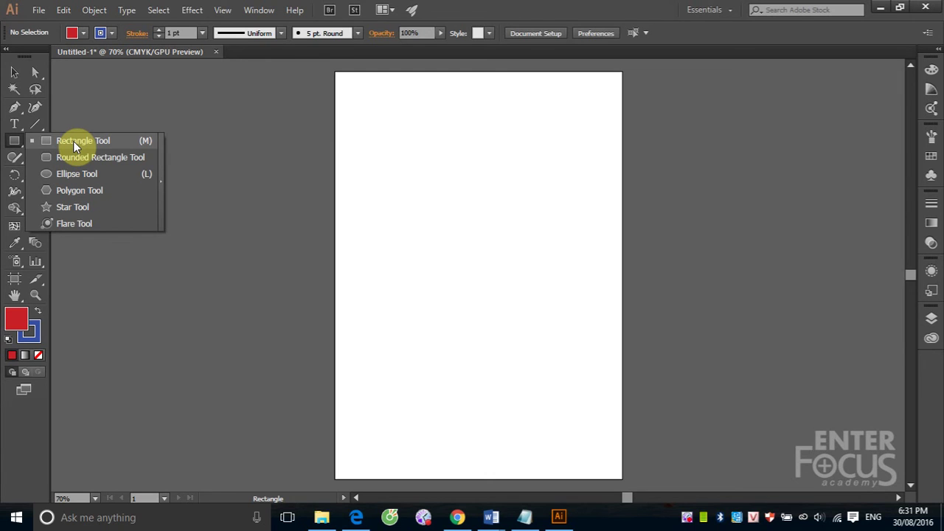
pyautogui.moveTo(73, 141); pyautogui.dragTo(81, 157)
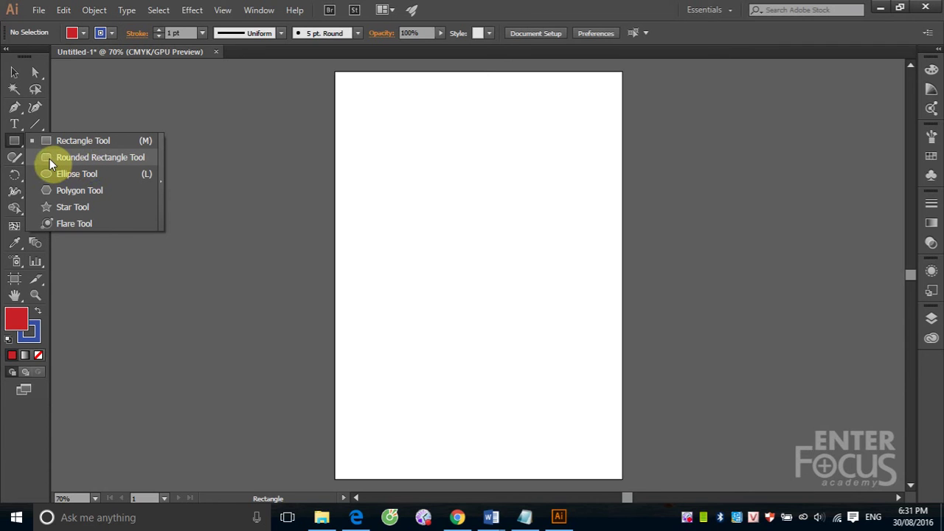
pyautogui.moveTo(50, 159); pyautogui.dragTo(75, 177)
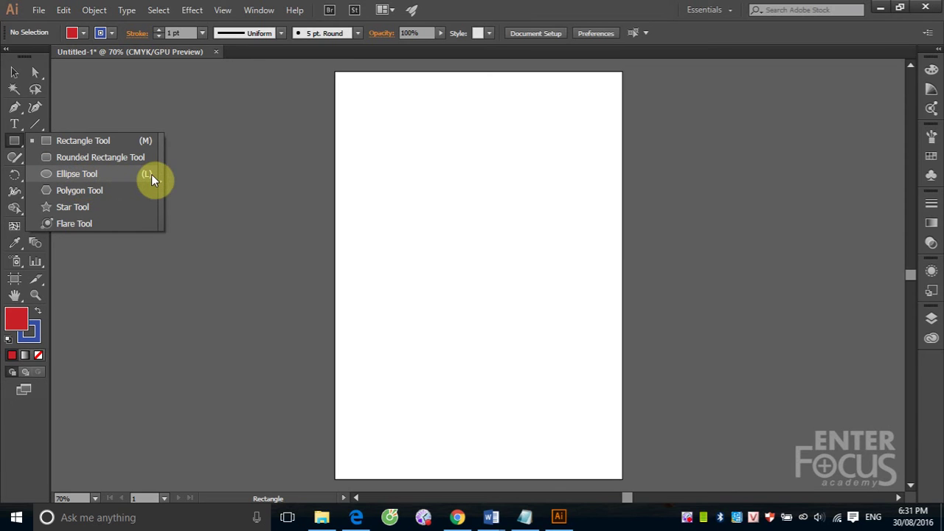
pyautogui.moveTo(151, 177)
pyautogui.mouseDown()
pyautogui.moveTo(108, 193)
pyautogui.moveTo(104, 208)
pyautogui.mouseUp()
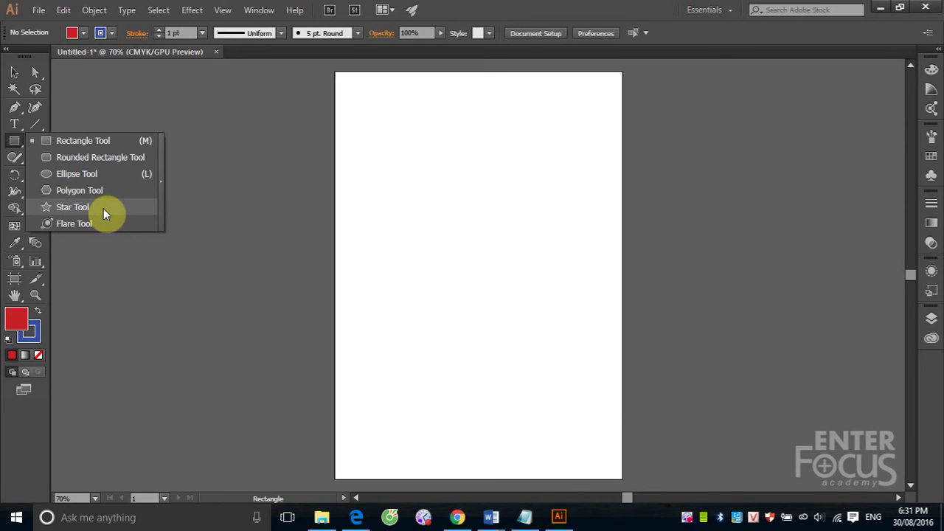
pyautogui.moveTo(103, 207); pyautogui.dragTo(106, 223)
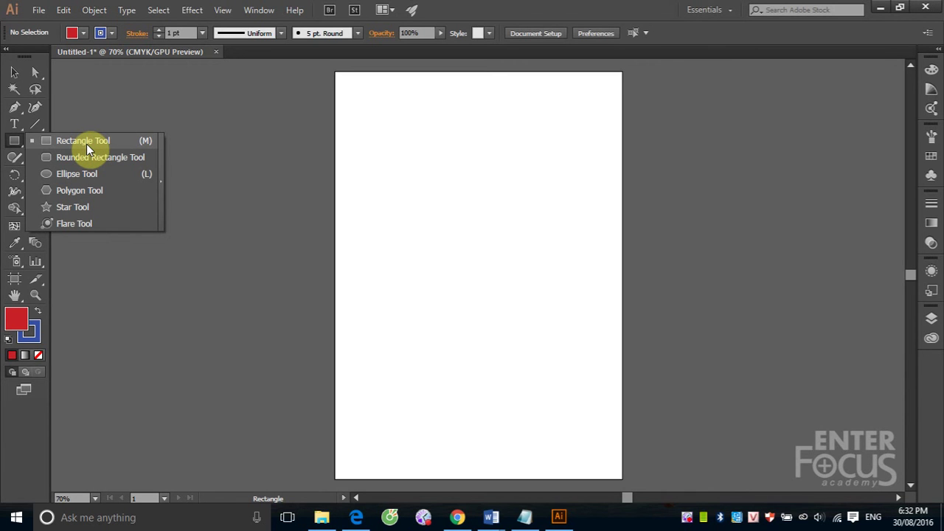
pyautogui.click(87, 144)
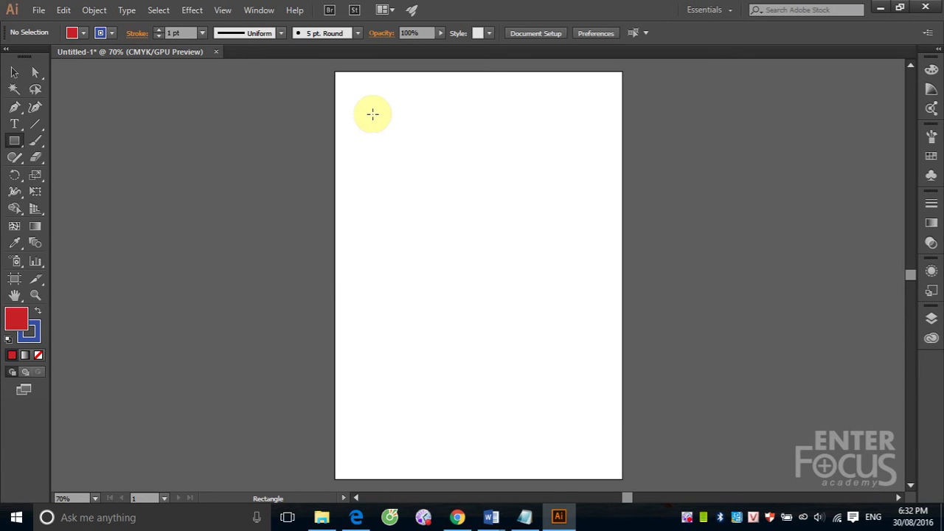
# Step: Drag out a red, blue-outlined rectangle near the artboard's top-left corner
pyautogui.moveTo(372, 114)
pyautogui.mouseDown()
pyautogui.moveTo(568, 270)
pyautogui.moveTo(546, 247)
pyautogui.moveTo(445, 217)
pyautogui.moveTo(485, 192)
pyautogui.moveTo(565, 201)
pyautogui.moveTo(566, 246)
pyautogui.mouseUp()
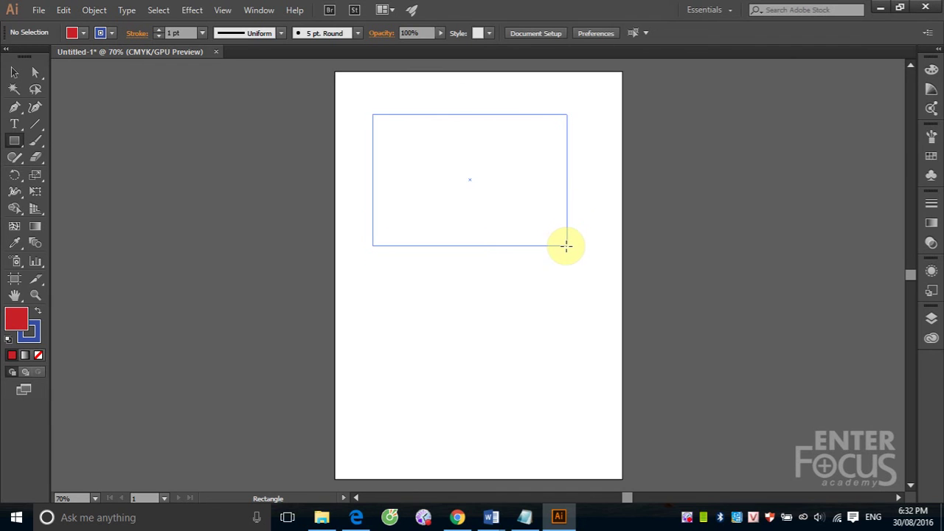
pyautogui.moveTo(567, 245); pyautogui.dragTo(508, 219)
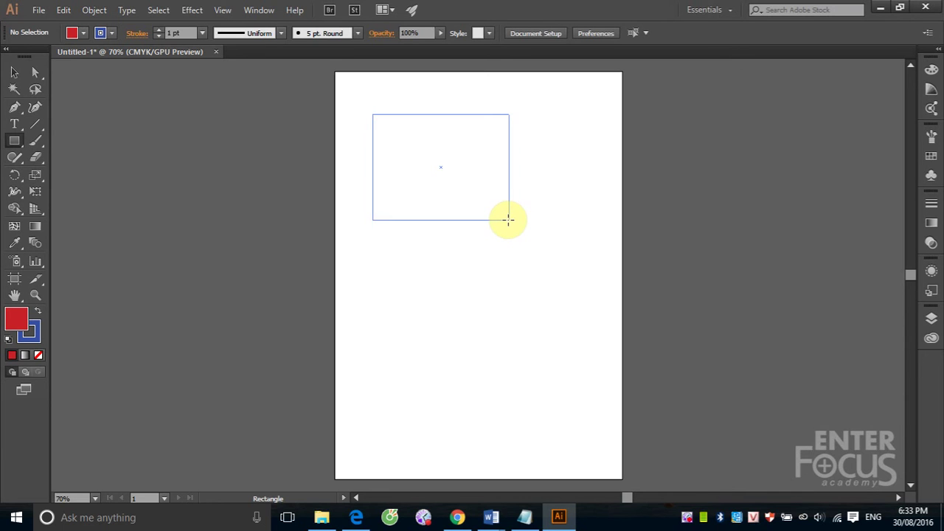
pyautogui.moveTo(509, 219); pyautogui.dragTo(508, 219)
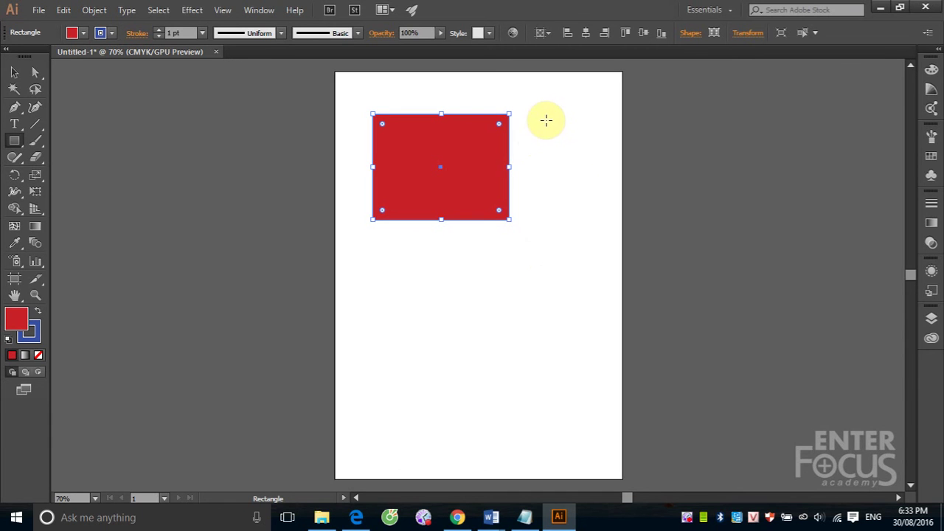
# Step: Create a 200 mm wide by 100 mm tall rectangle via the Rectangle dialog
pyautogui.click(383, 270)
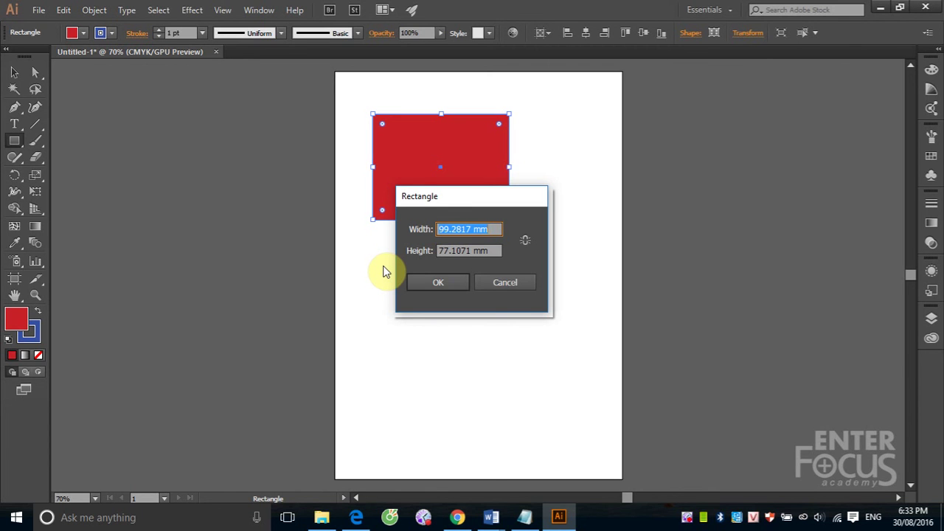
pyautogui.write('200')
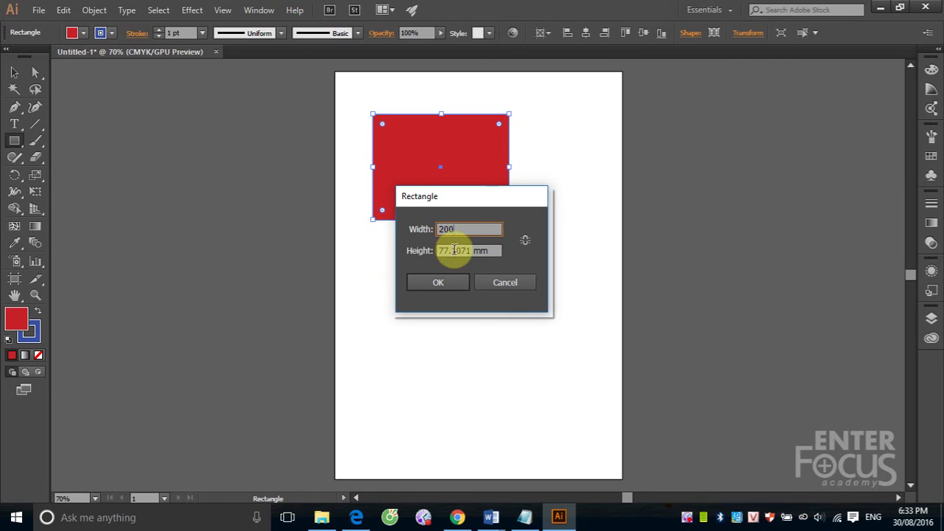
pyautogui.doubleClick(450, 251)
pyautogui.write('100')
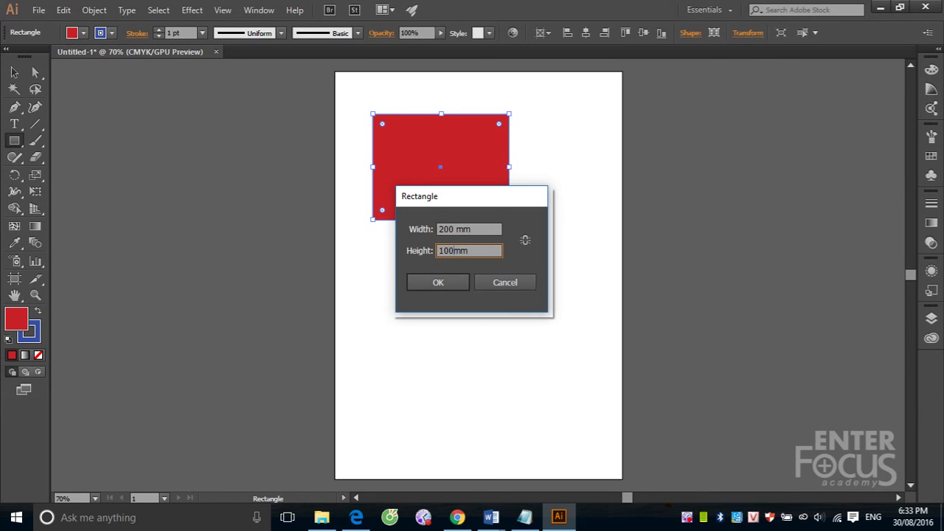
pyautogui.click(440, 283)
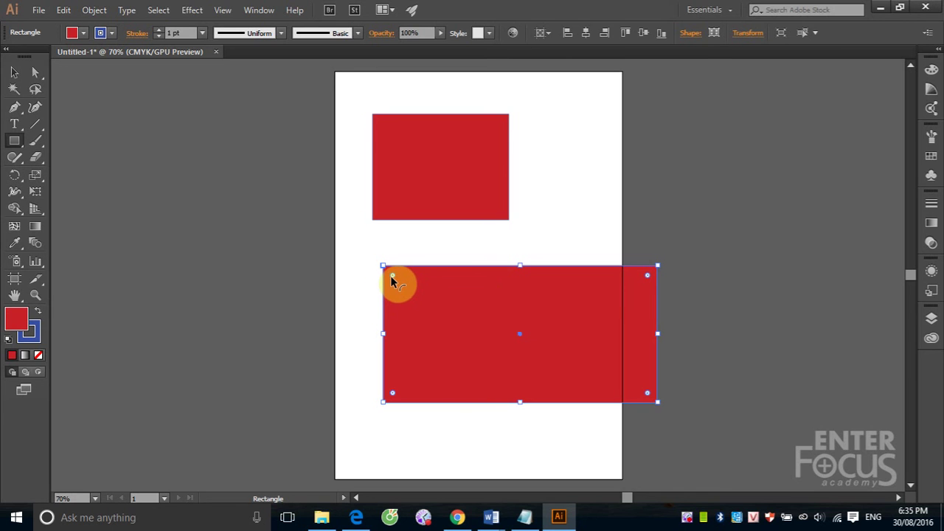
# Step: Round the lower rectangle's corners with live corner widgets, then return them to square (0 mm radii)
pyautogui.moveTo(392, 276)
pyautogui.mouseDown()
pyautogui.moveTo(397, 312)
pyautogui.moveTo(426, 342)
pyautogui.mouseUp()
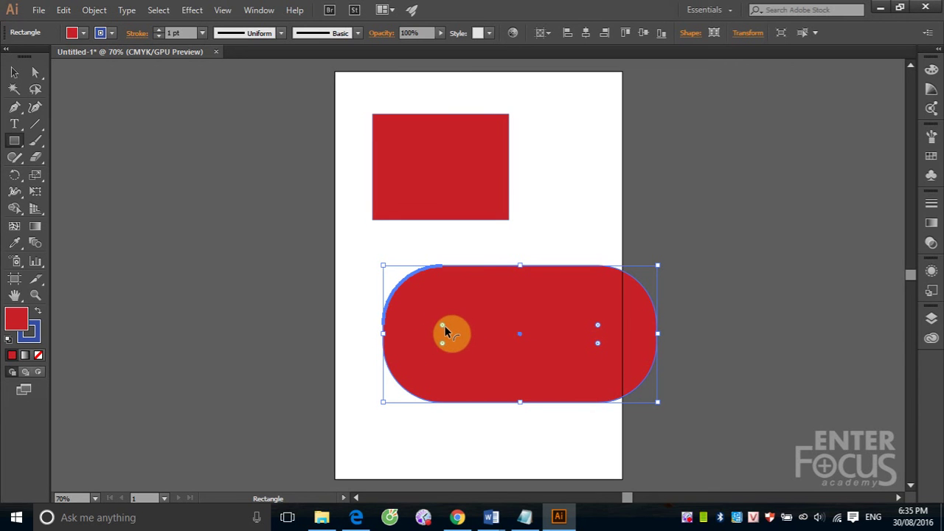
pyautogui.moveTo(442, 324); pyautogui.dragTo(401, 284)
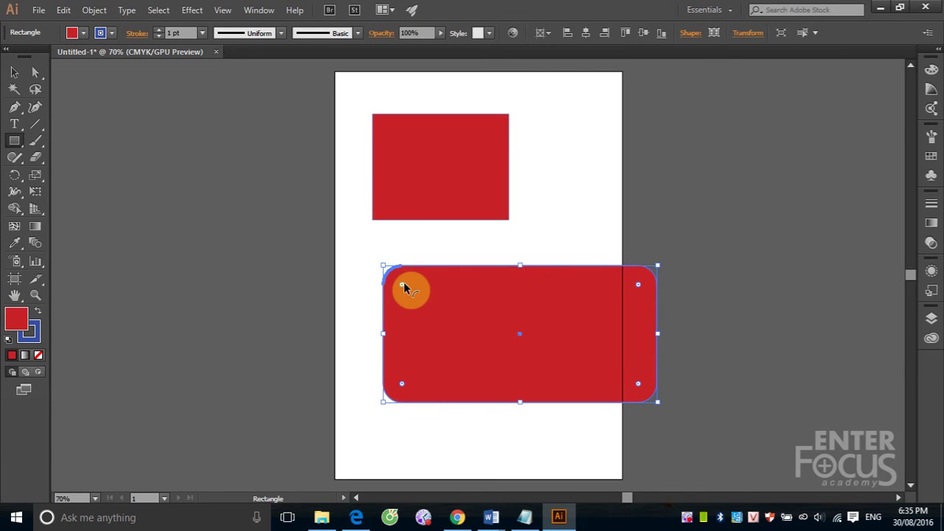
pyautogui.moveTo(404, 286); pyautogui.dragTo(380, 268)
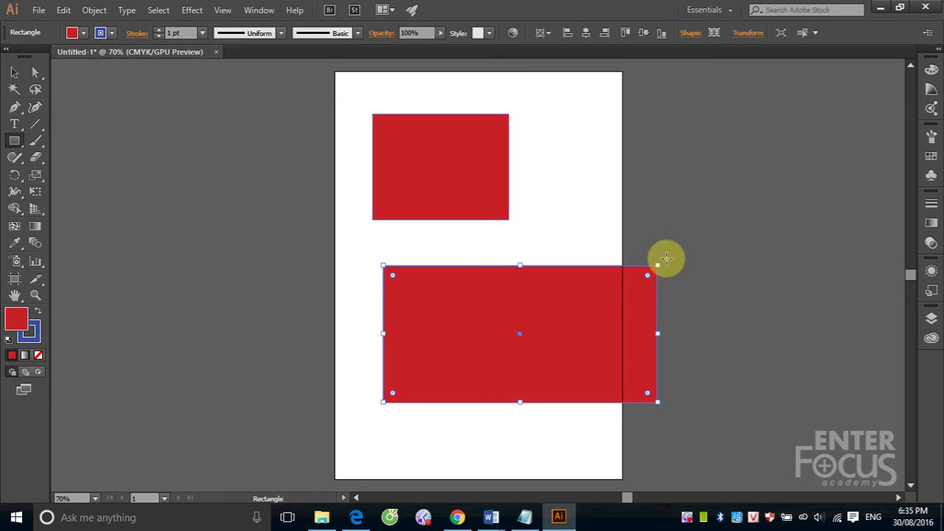
pyautogui.click(692, 33)
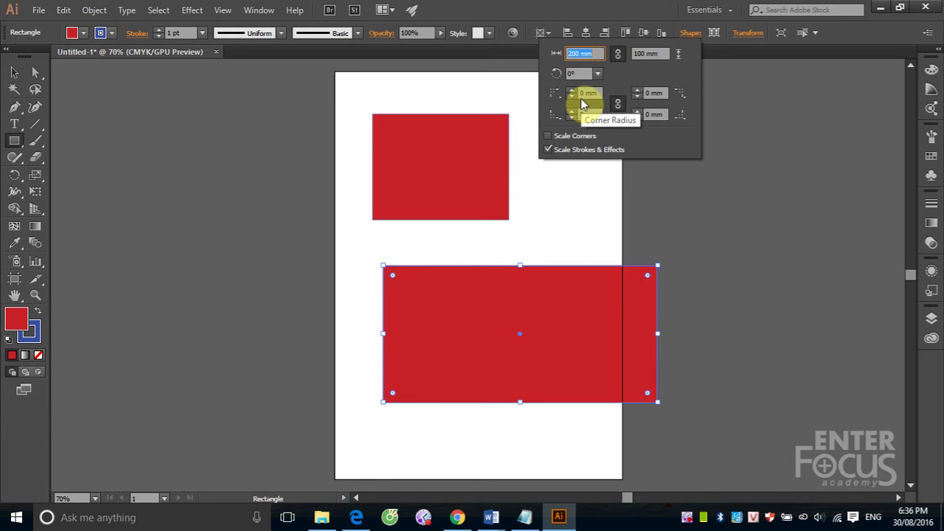
# Step: Unlink the corner radii and give only the lower rectangle's top-left corner a 30 mm radius
pyautogui.click(619, 110)
pyautogui.click(618, 109)
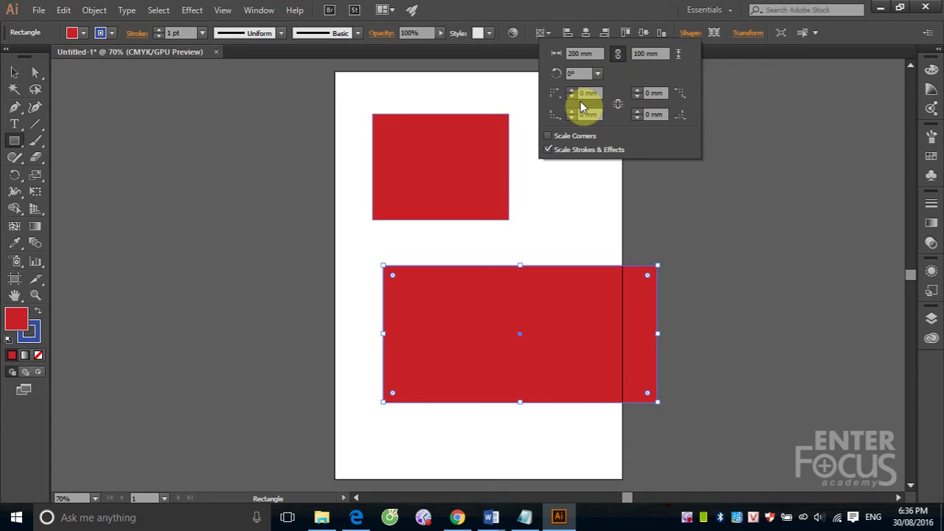
pyautogui.click(585, 93)
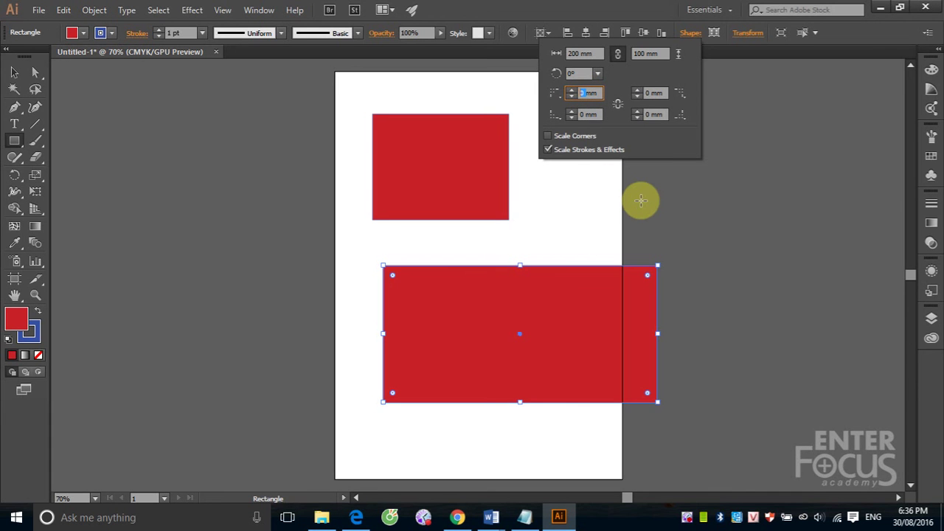
pyautogui.write('30')
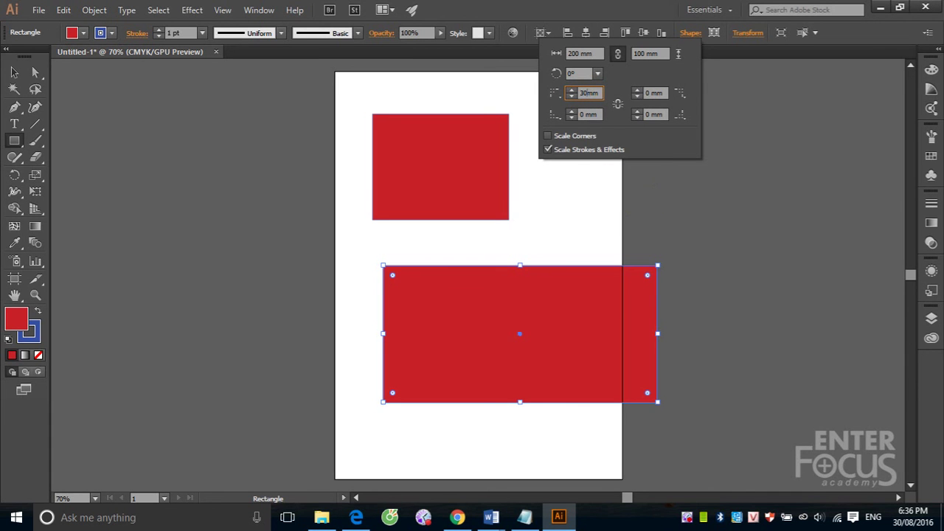
pyautogui.press('Return')
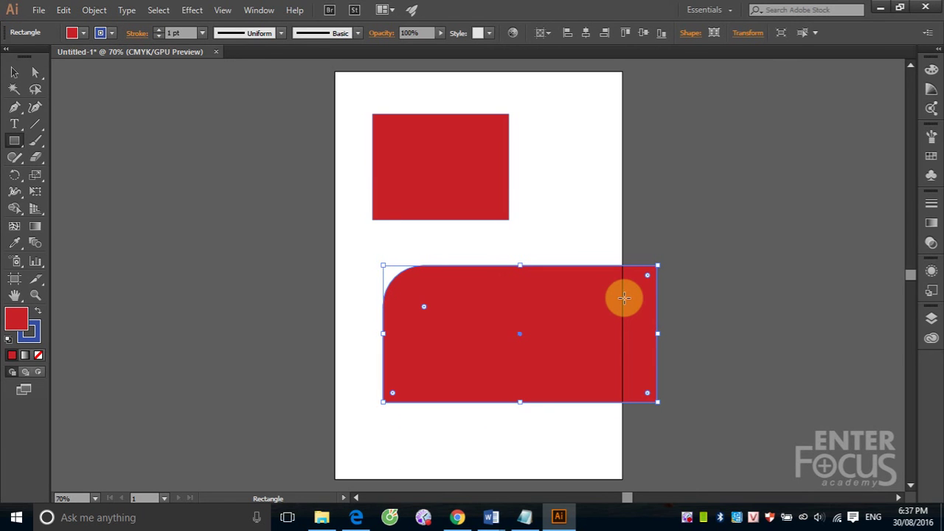
pyautogui.click(14, 72)
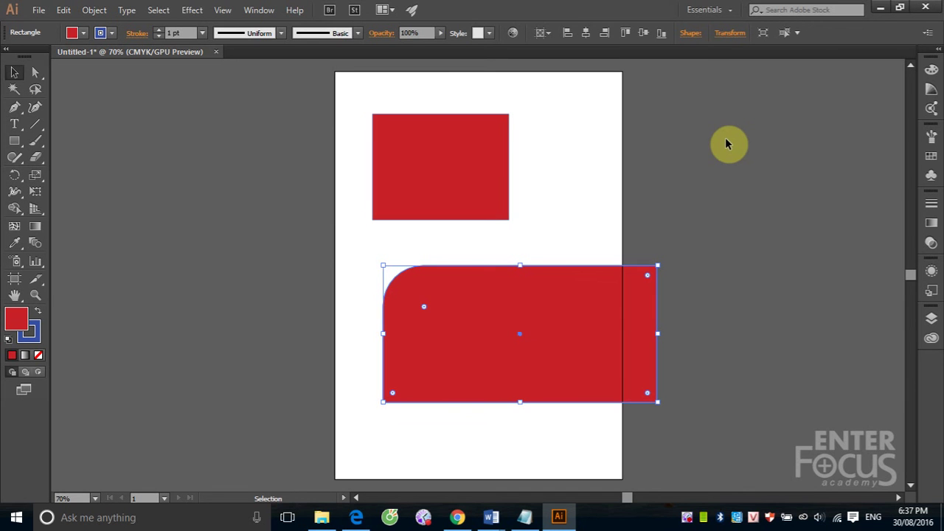
# Step: Delete both red shapes and choose the Rounded Rectangle Tool from the Rectangle flyout
pyautogui.moveTo(338, 95)
pyautogui.mouseDown()
pyautogui.moveTo(719, 424)
pyautogui.moveTo(704, 421)
pyautogui.mouseUp()
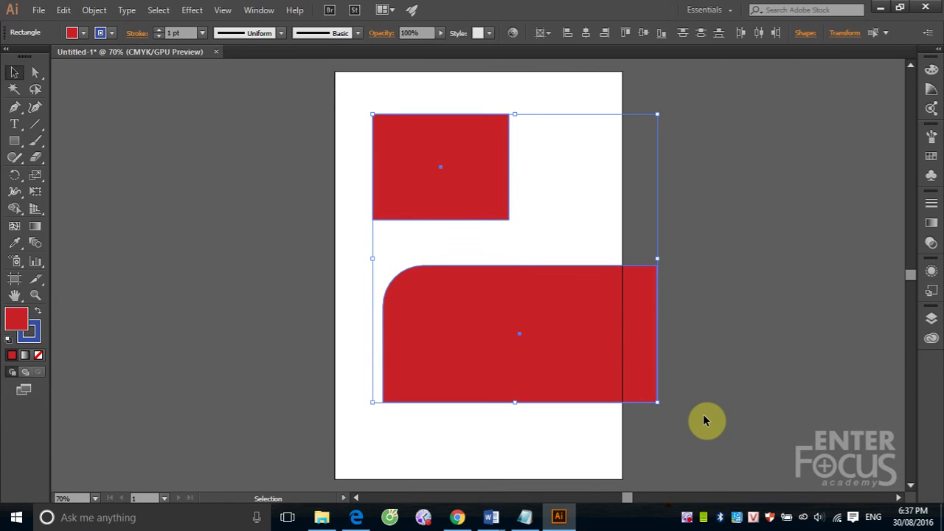
pyautogui.press('Delete')
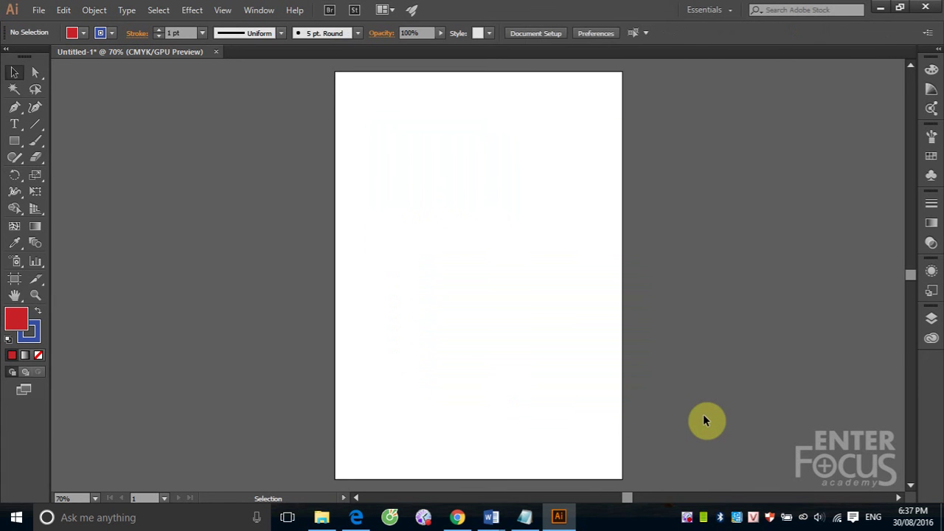
pyautogui.click(14, 141)
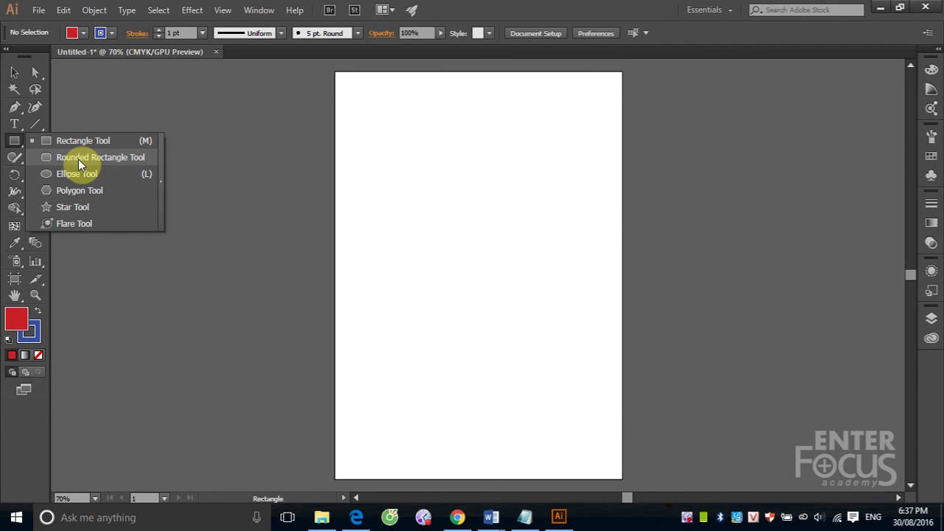
pyautogui.moveTo(78, 159); pyautogui.dragTo(192, 142)
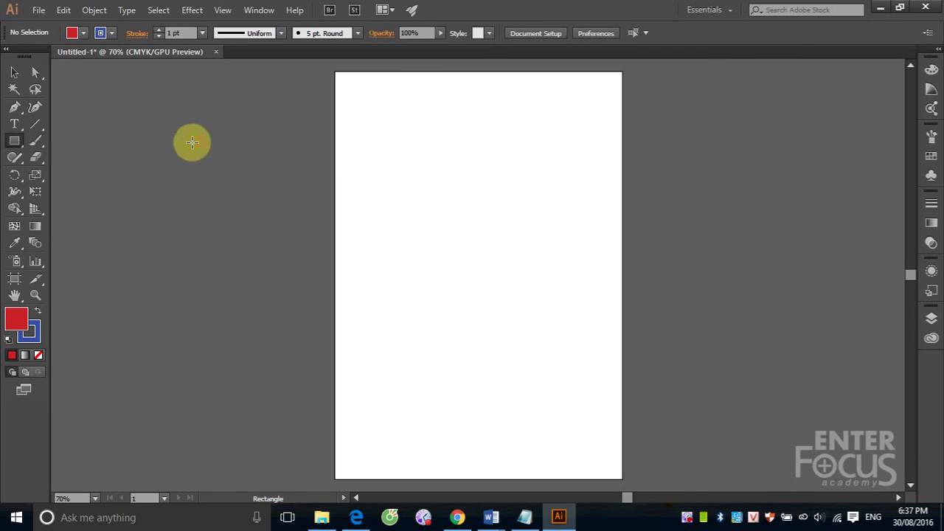
pyautogui.click(19, 150)
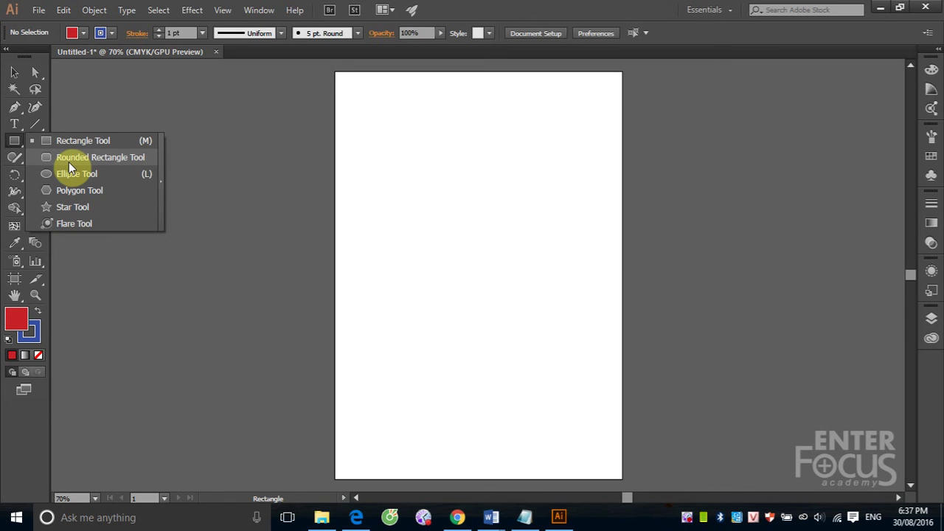
pyautogui.click(69, 162)
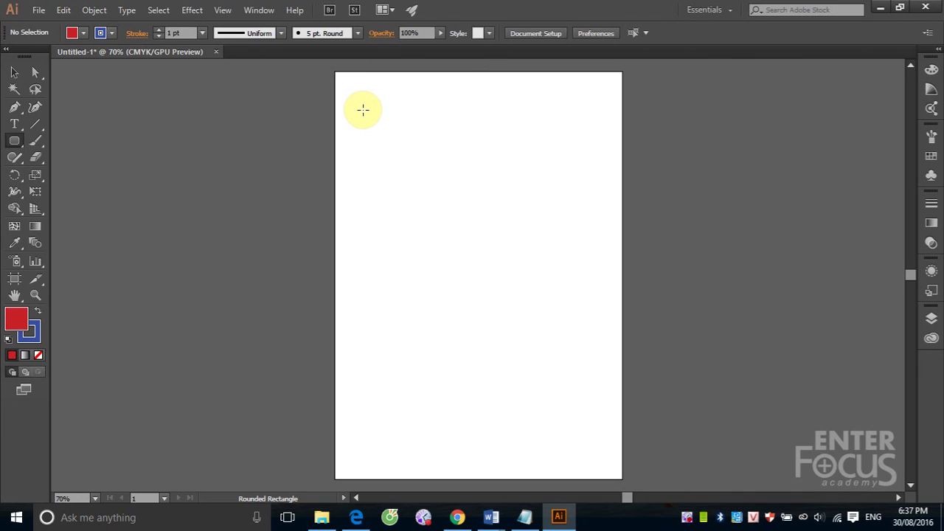
# Step: Draw a red rounded rectangle at the artboard's top-left and bring up the Rounded Rectangle dialog
pyautogui.moveTo(363, 110); pyautogui.dragTo(525, 199)
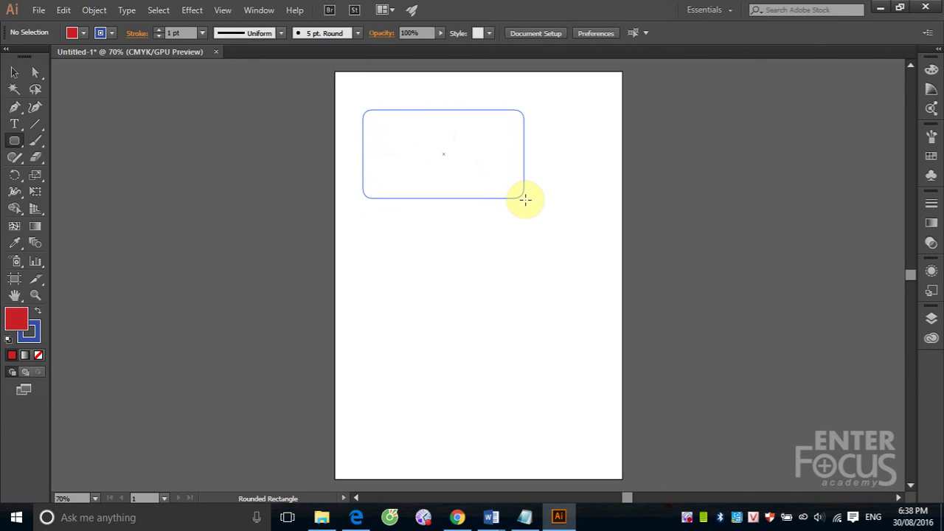
pyautogui.moveTo(525, 200); pyautogui.dragTo(529, 216)
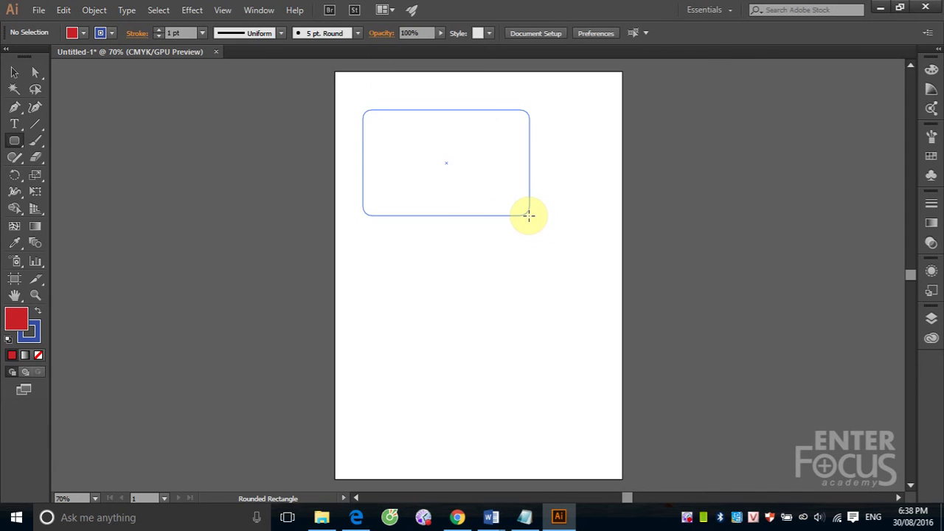
pyautogui.moveTo(529, 216); pyautogui.dragTo(529, 214)
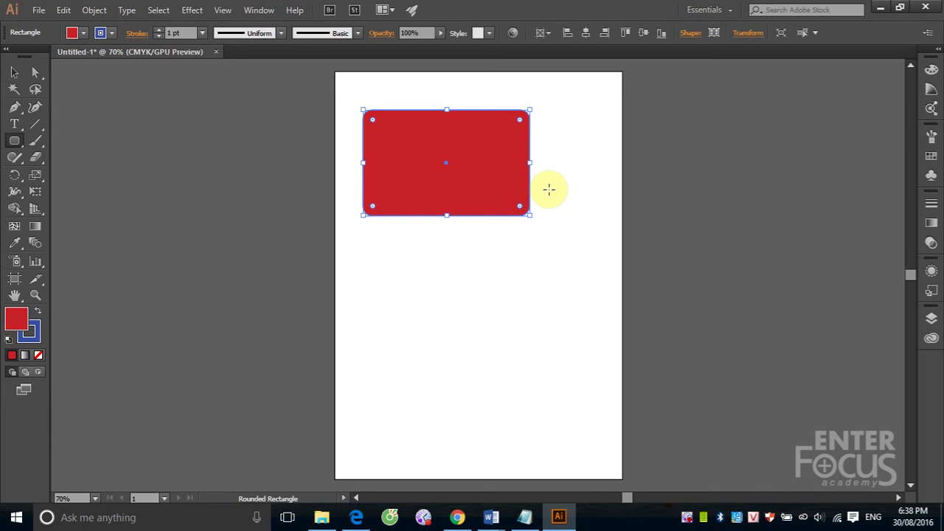
pyautogui.click(377, 251)
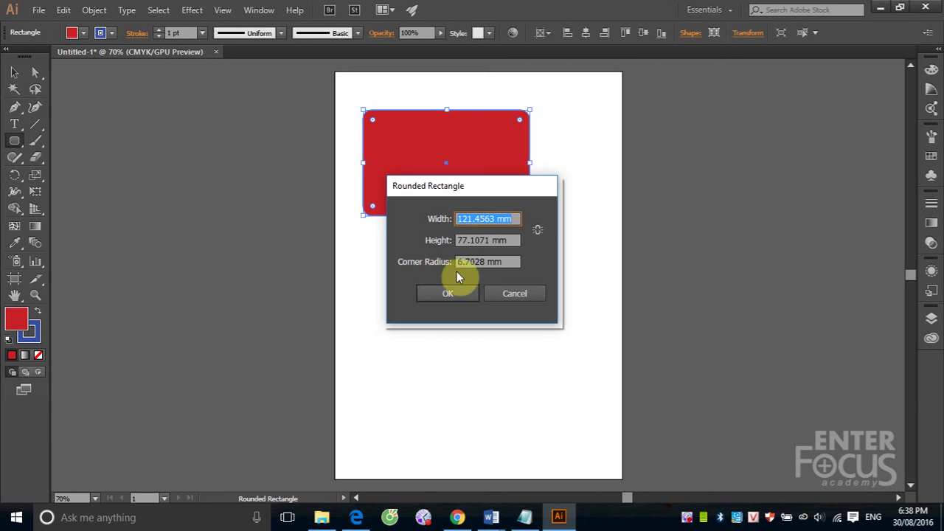
# Step: Create the dialog-sized rounded rectangle with a 30 mm corner radius below the first
pyautogui.doubleClick(487, 262)
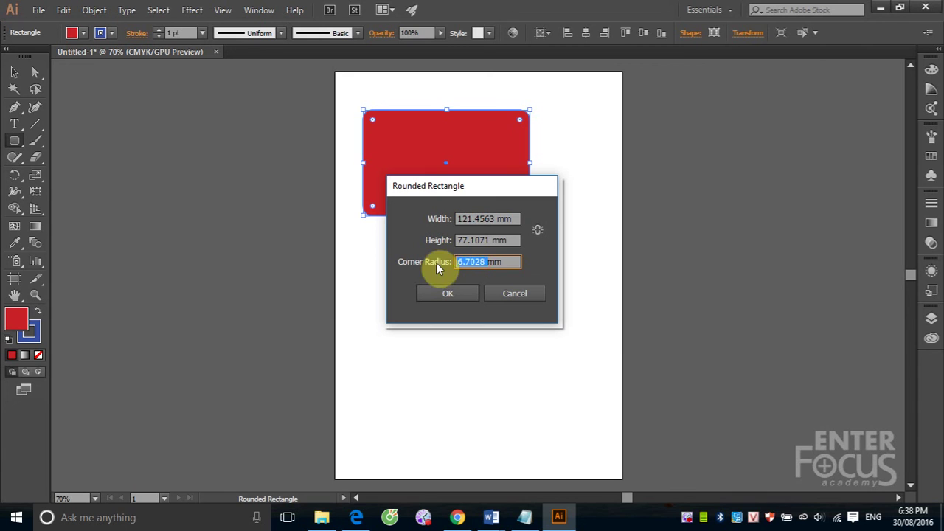
pyautogui.write('30')
pyautogui.click(459, 294)
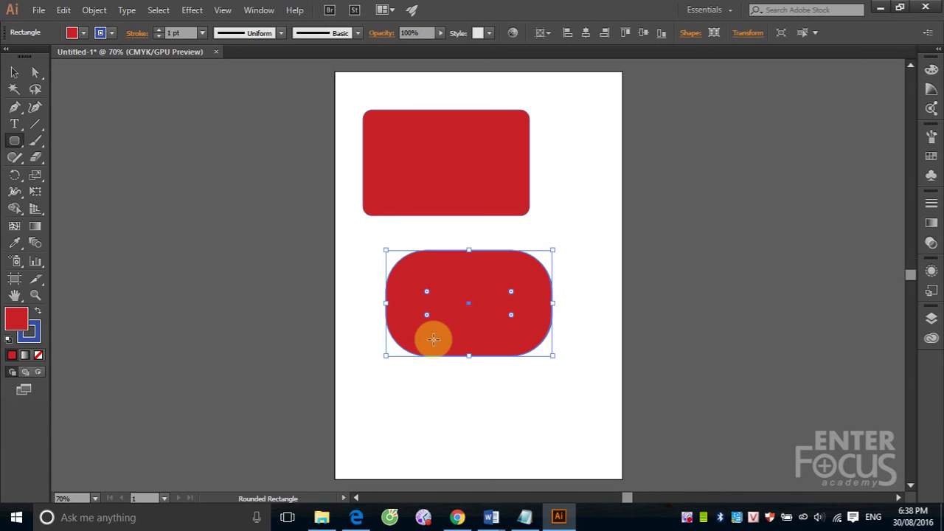
# Step: Move the pill shape off the artboard to the right, then draw a large and a small rounded rectangle
pyautogui.click(14, 73)
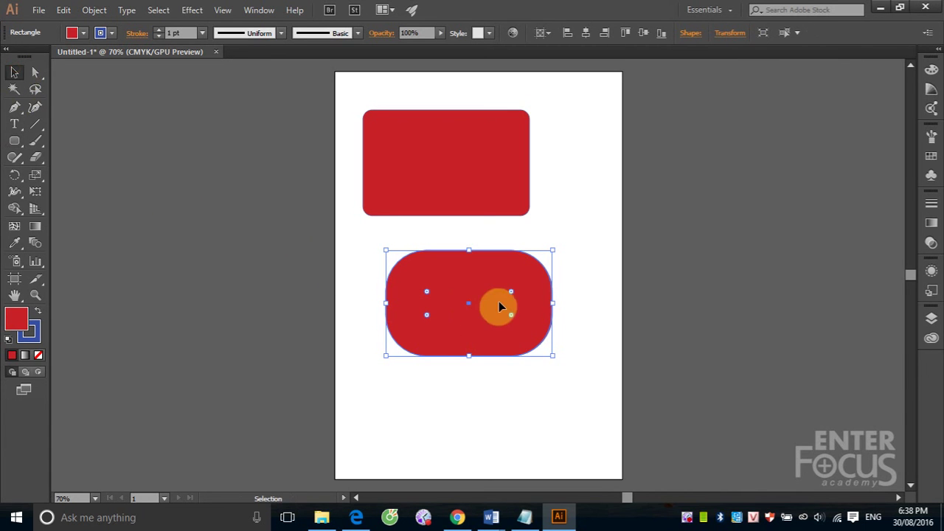
pyautogui.moveTo(500, 302); pyautogui.dragTo(742, 143)
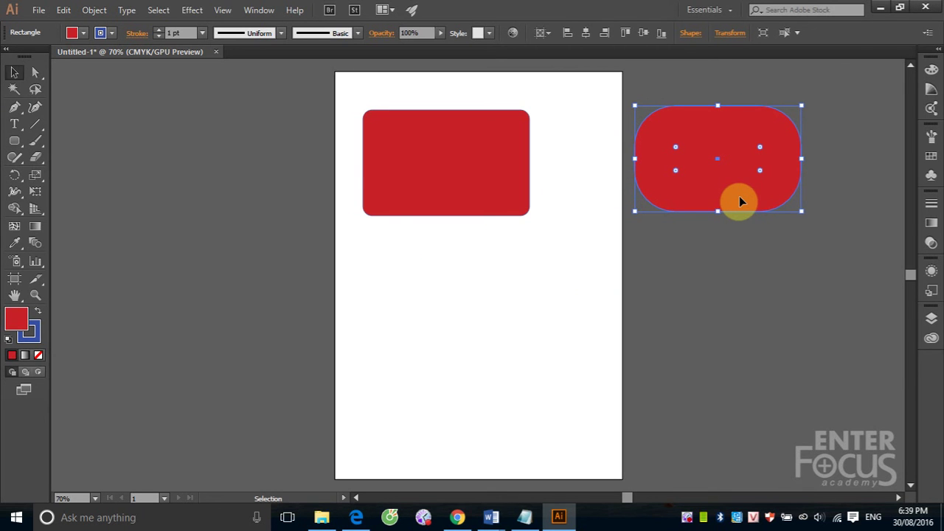
pyautogui.click(14, 140)
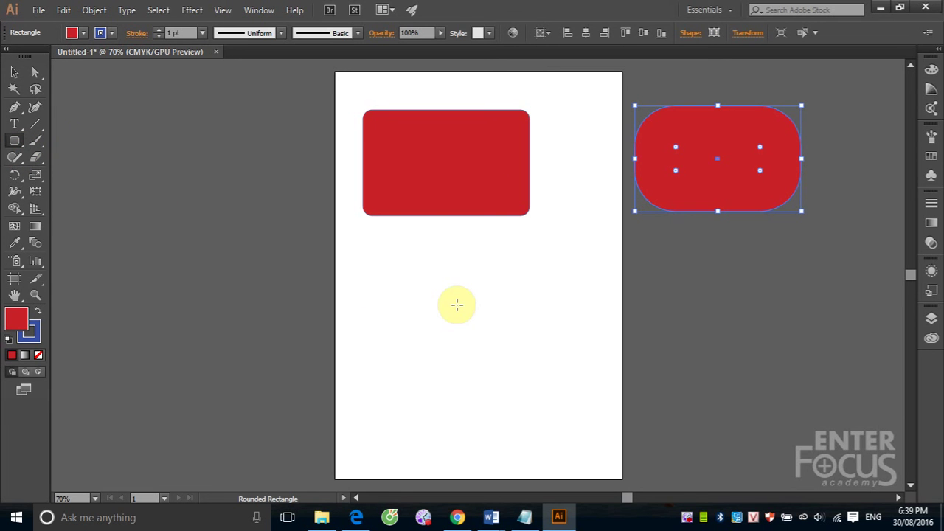
pyautogui.moveTo(355, 253); pyautogui.dragTo(788, 445)
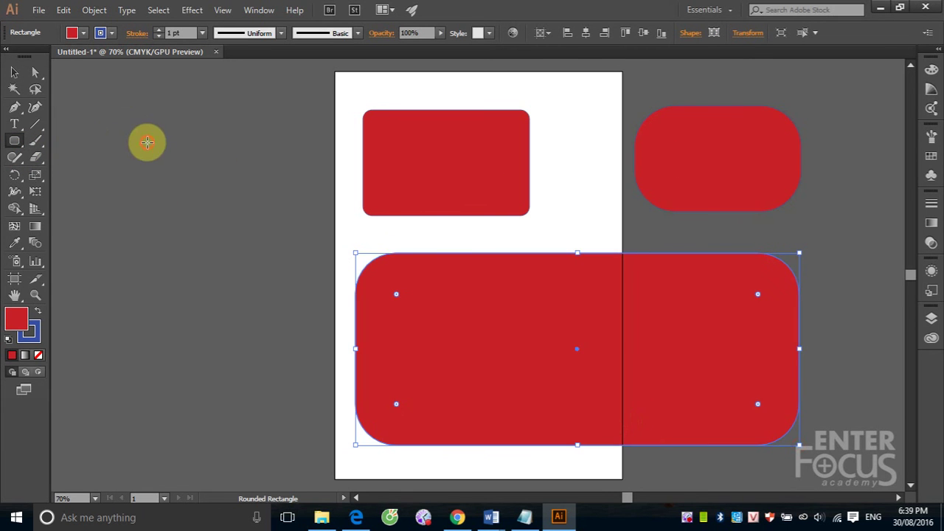
pyautogui.moveTo(147, 143)
pyautogui.mouseDown()
pyautogui.moveTo(190, 169)
pyautogui.moveTo(219, 146)
pyautogui.mouseUp()
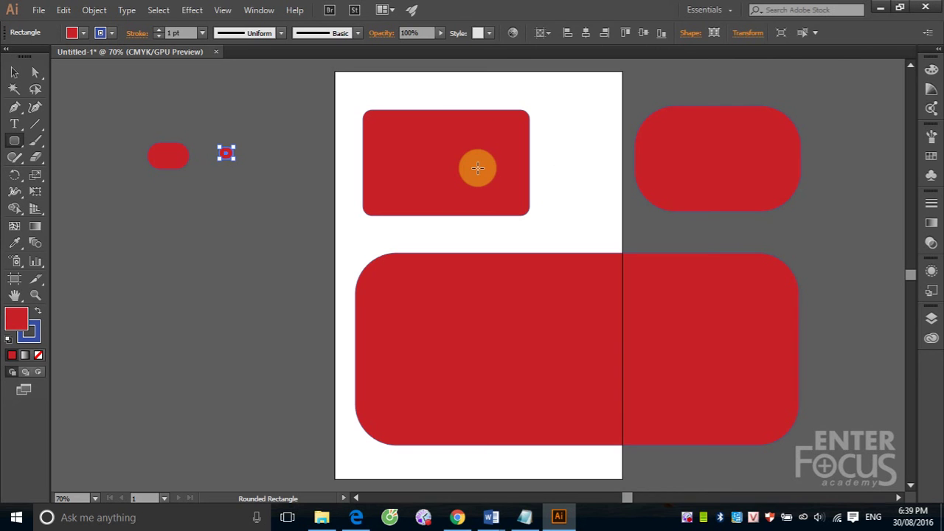
pyautogui.click(567, 119)
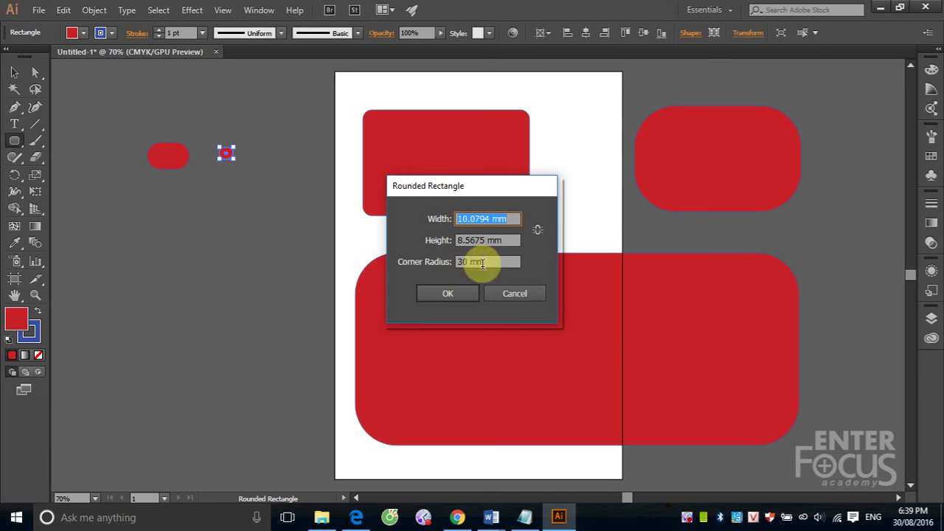
# Step: Cancel the Rounded Rectangle dialog and delete every red rounded rectangle
pyautogui.click(515, 293)
pyautogui.click(14, 71)
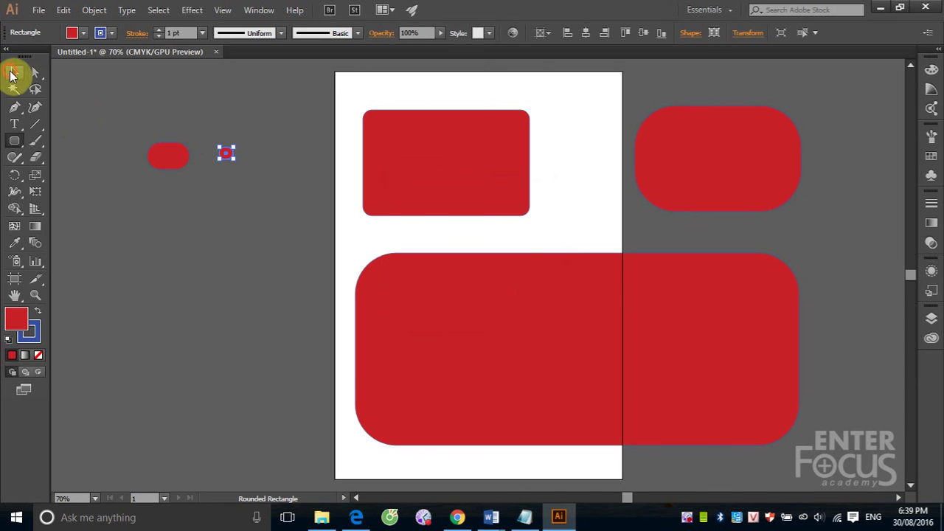
pyautogui.moveTo(103, 97)
pyautogui.mouseDown()
pyautogui.moveTo(833, 414)
pyautogui.moveTo(838, 444)
pyautogui.mouseUp()
pyautogui.press('Delete')
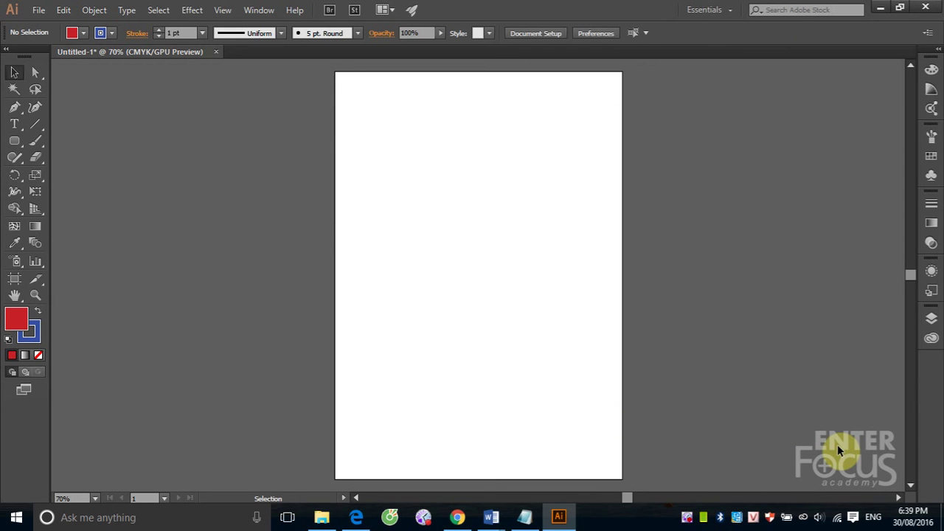
# Step: Start a rounded rectangle near the artboard centre, raising then lowering its corner radius with arrow keys
pyautogui.click(15, 141)
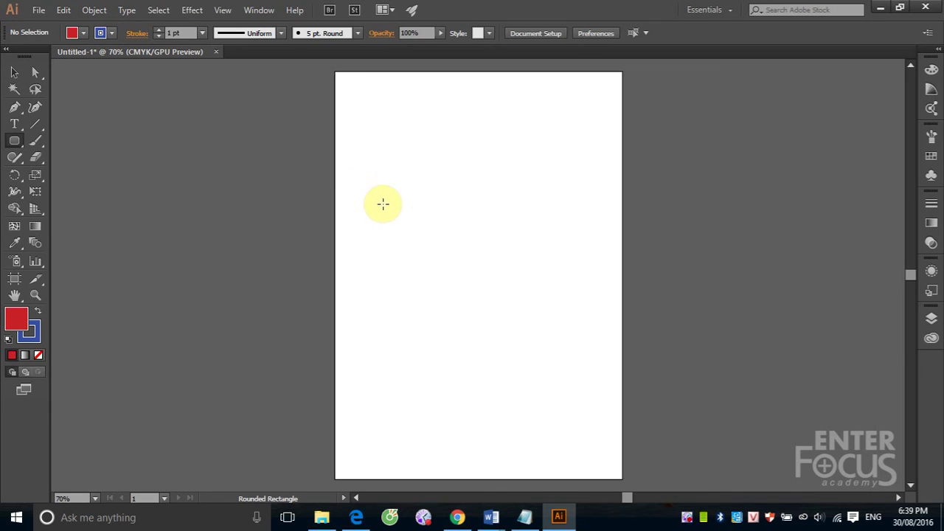
pyautogui.moveTo(375, 196); pyautogui.dragTo(572, 338)
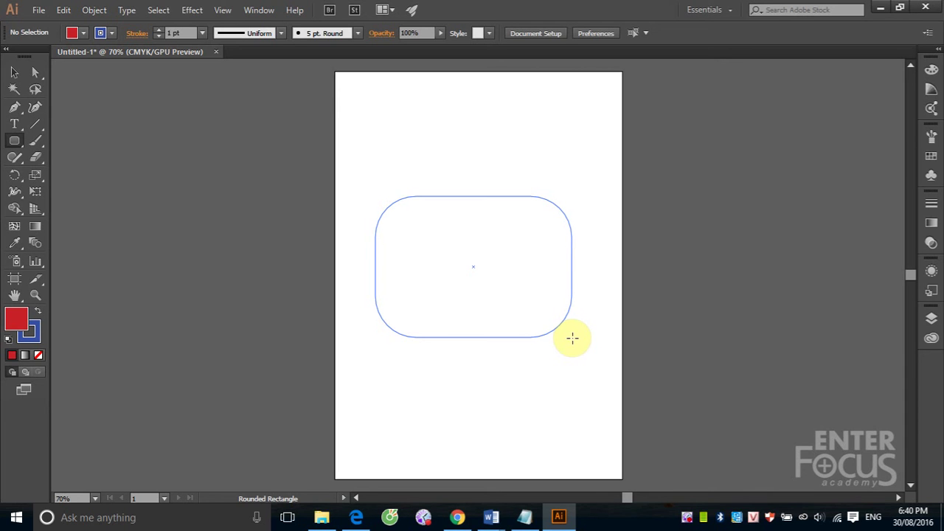
pyautogui.press('Up')
pyautogui.press('Up')
pyautogui.press('Up')
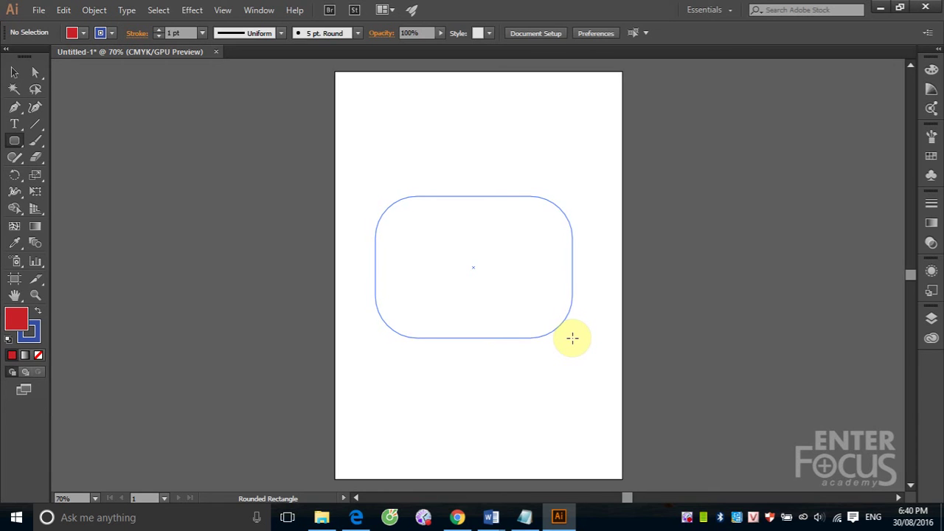
pyautogui.press('Up')
pyautogui.press('Up')
pyautogui.press('Up')
pyautogui.press('Up')
pyautogui.press('Up')
pyautogui.press('Up')
pyautogui.press('Up')
pyautogui.press('Up')
pyautogui.press('Up')
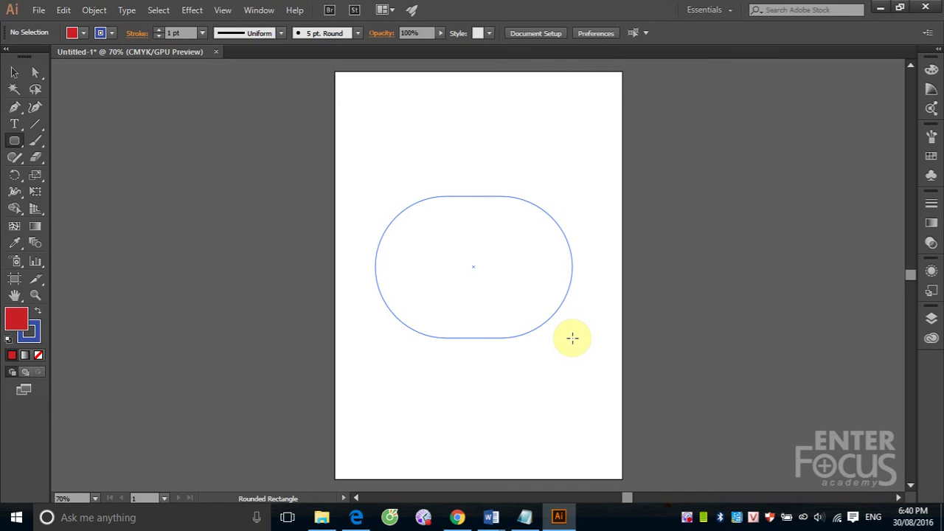
pyautogui.moveTo(572, 338); pyautogui.dragTo(577, 340)
pyautogui.press('Down')
pyautogui.press('Down')
pyautogui.press('Down')
pyautogui.press('Down')
pyautogui.press('Down')
pyautogui.press('Down')
pyautogui.press('Down')
pyautogui.press('Down')
pyautogui.press('Down')
pyautogui.press('Down')
pyautogui.press('Down')
pyautogui.press('Down')
pyautogui.press('Down')
pyautogui.press('Down')
pyautogui.press('Down')
pyautogui.press('Down')
pyautogui.press('Down')
pyautogui.press('Down')
pyautogui.press('Down')
pyautogui.press('Down')
pyautogui.press('Down')
pyautogui.press('Down')
pyautogui.press('Down')
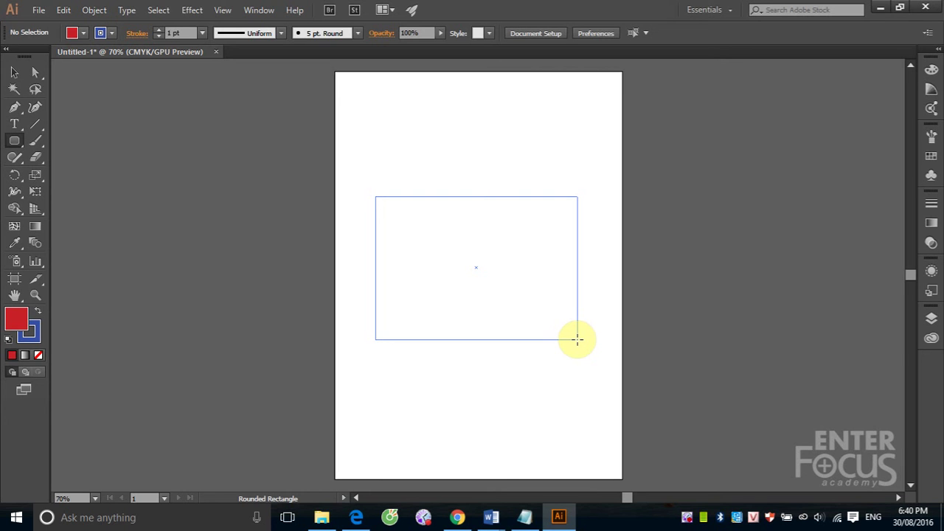
# Step: Toggle between pill-shaped and square corners, then settle on moderately rounded corners
pyautogui.press('Right')
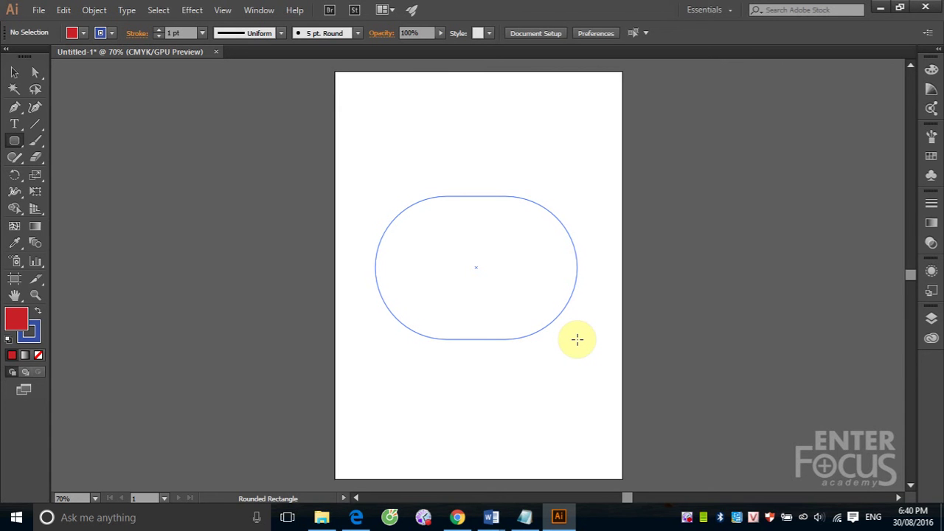
pyautogui.press('Left')
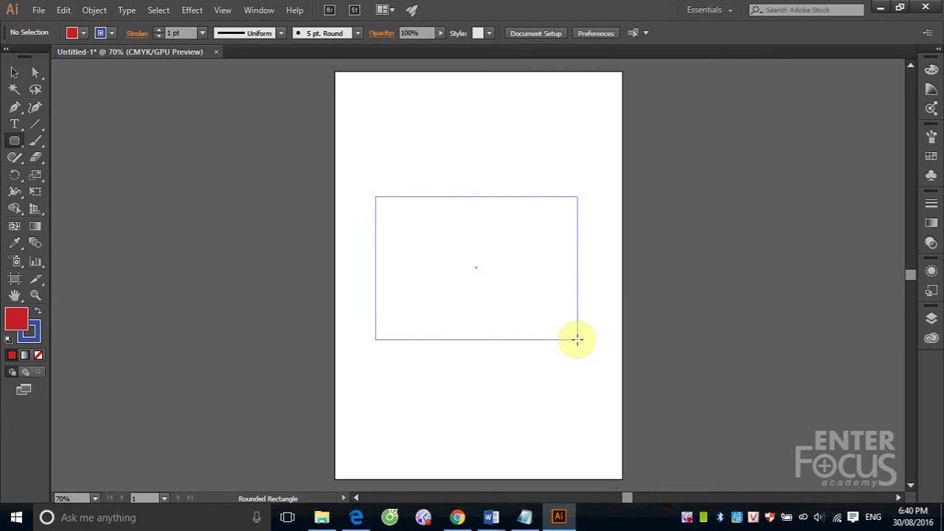
pyautogui.press('Right')
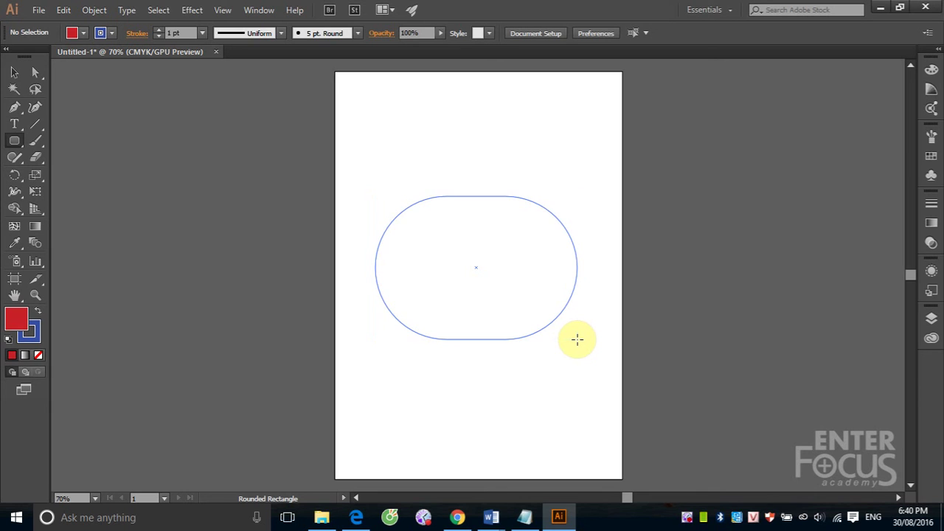
pyautogui.press('Left')
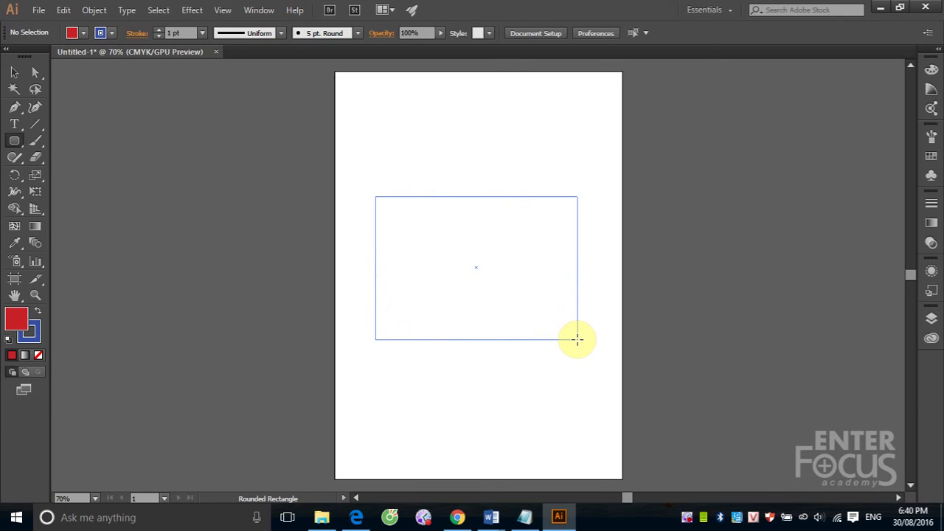
pyautogui.press('Up')
pyautogui.press('Up')
pyautogui.press('Up')
pyautogui.press('Up')
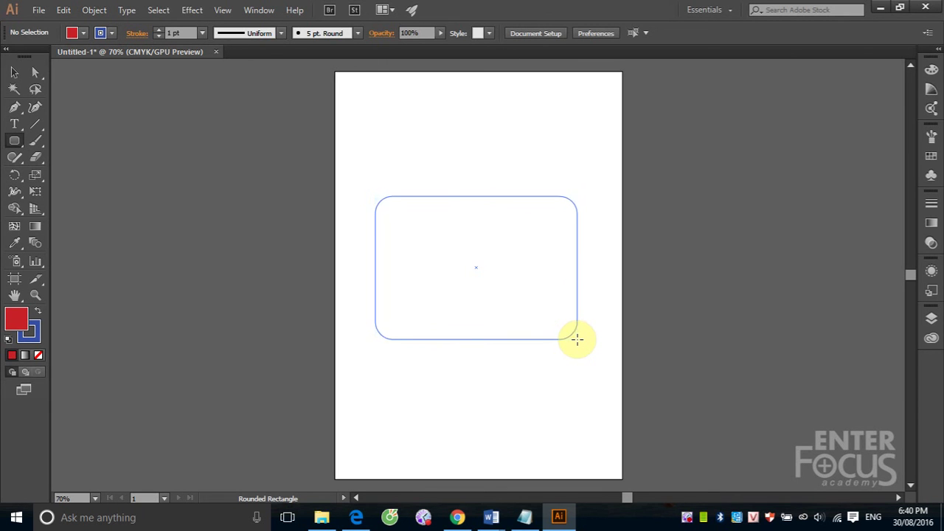
pyautogui.press('Up')
pyautogui.press('Up')
pyautogui.press('Up')
pyautogui.press('Up')
pyautogui.press('Up')
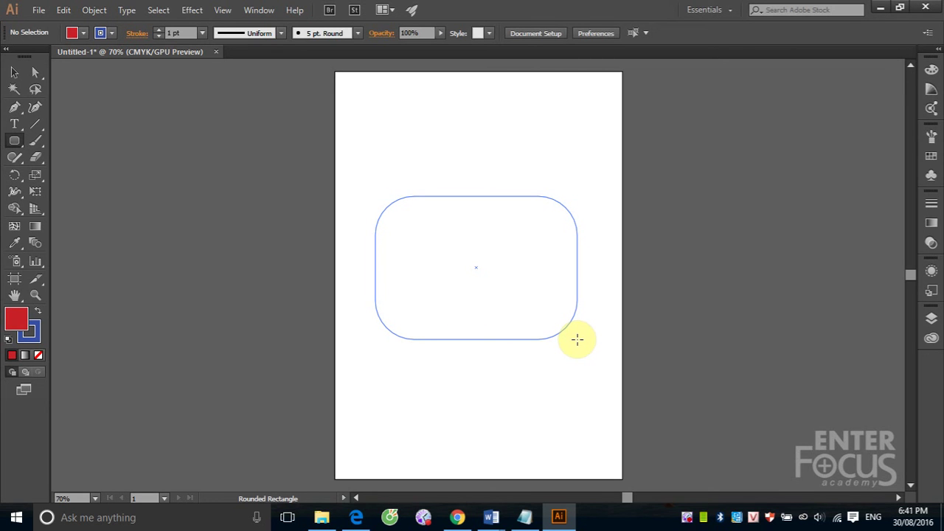
pyautogui.press('Up')
pyautogui.press('Up')
pyautogui.press('Up')
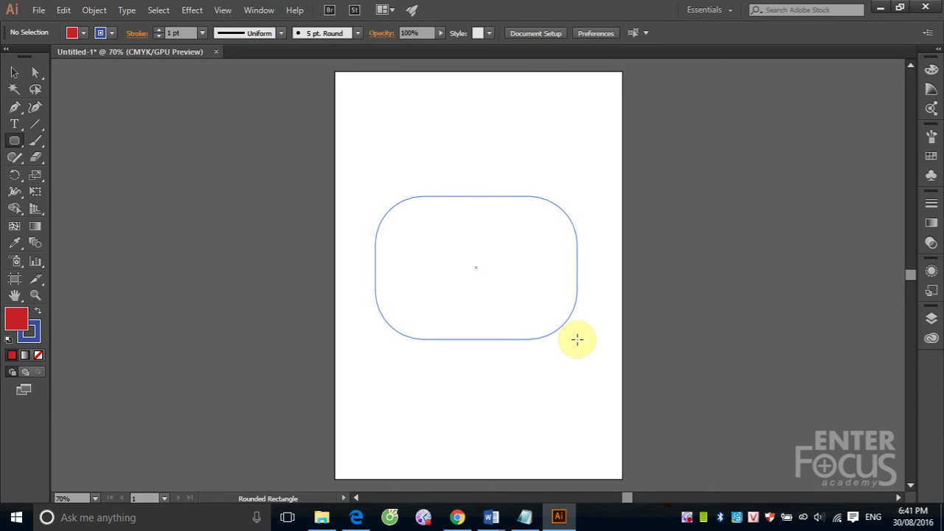
pyautogui.press('Down')
pyautogui.press('Down')
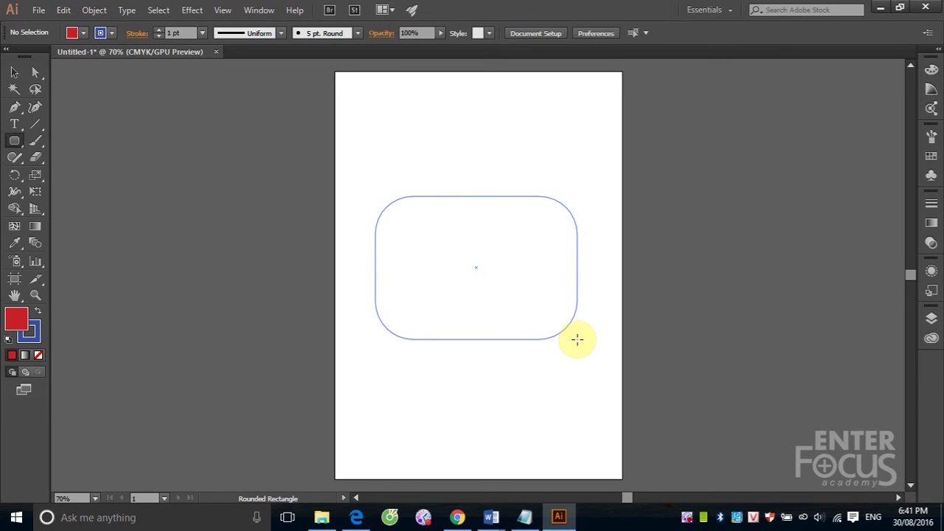
pyautogui.press('Down')
pyautogui.press('Down')
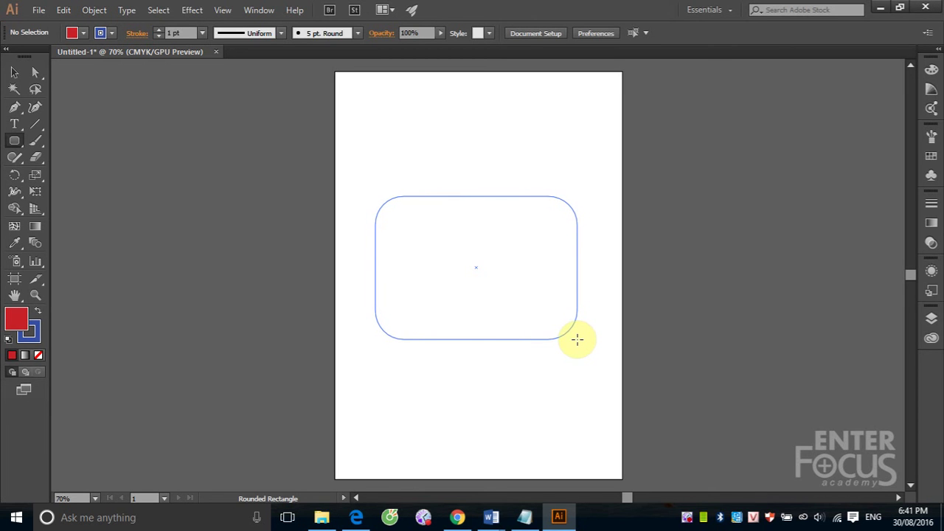
# Step: Finish the central rounded rectangle and adjust its corner radius by dragging a live corner widget
pyautogui.moveTo(578, 339); pyautogui.dragTo(577, 340)
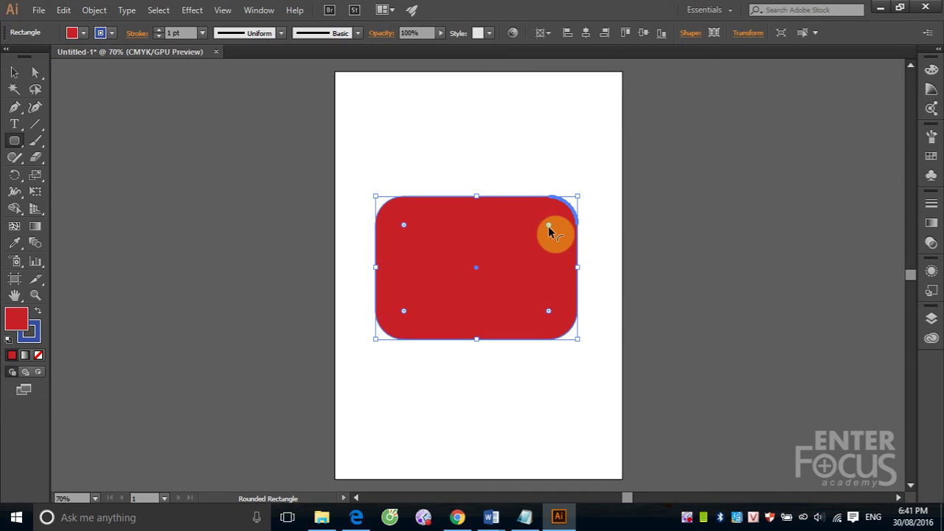
pyautogui.moveTo(549, 229); pyautogui.dragTo(550, 230)
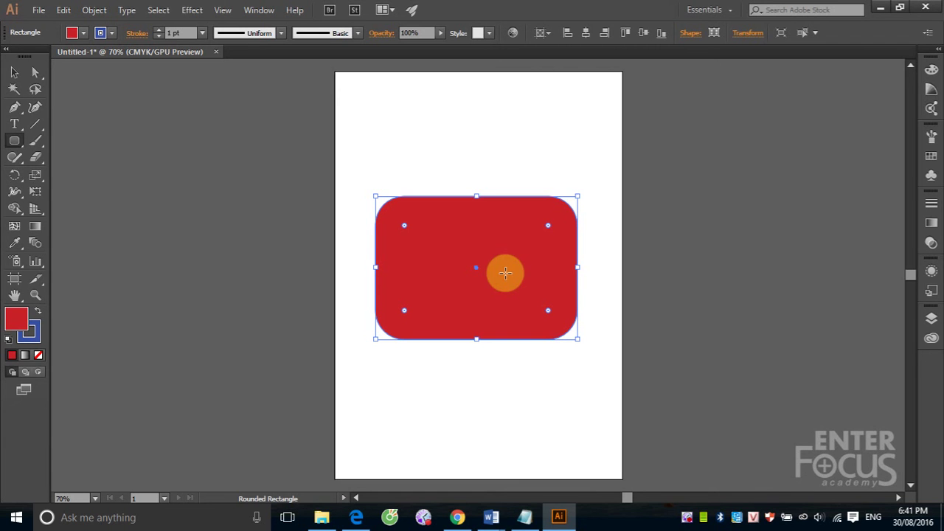
pyautogui.click(16, 144)
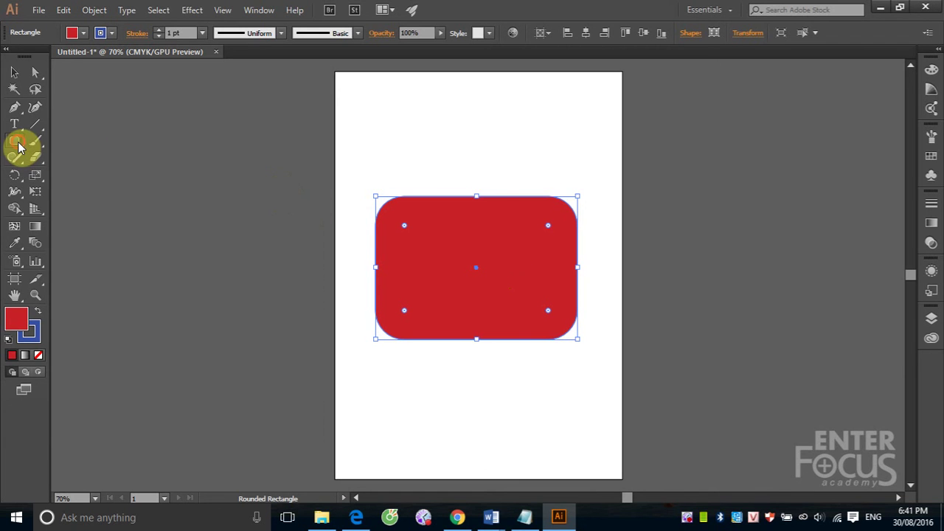
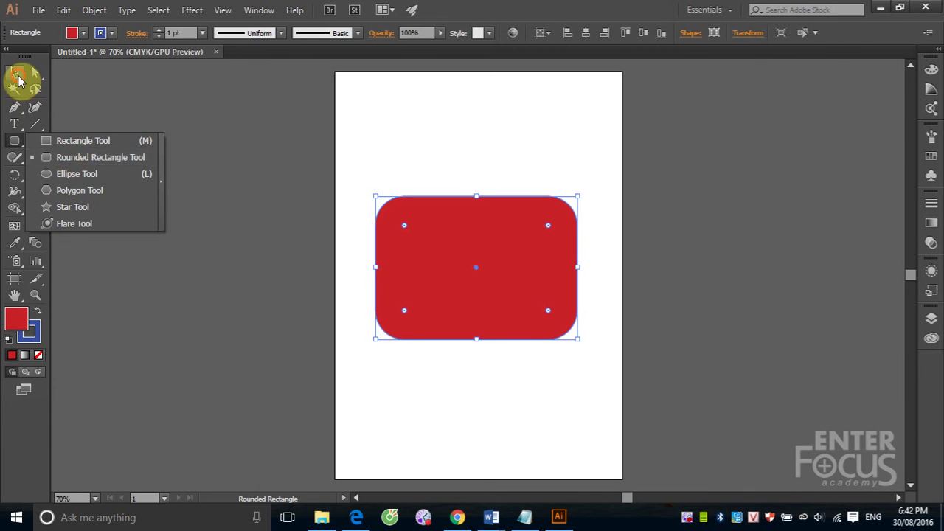
# Step: Dismiss the Rounded Rectangle dialog and delete the red rounded rectangle
pyautogui.click(340, 171)
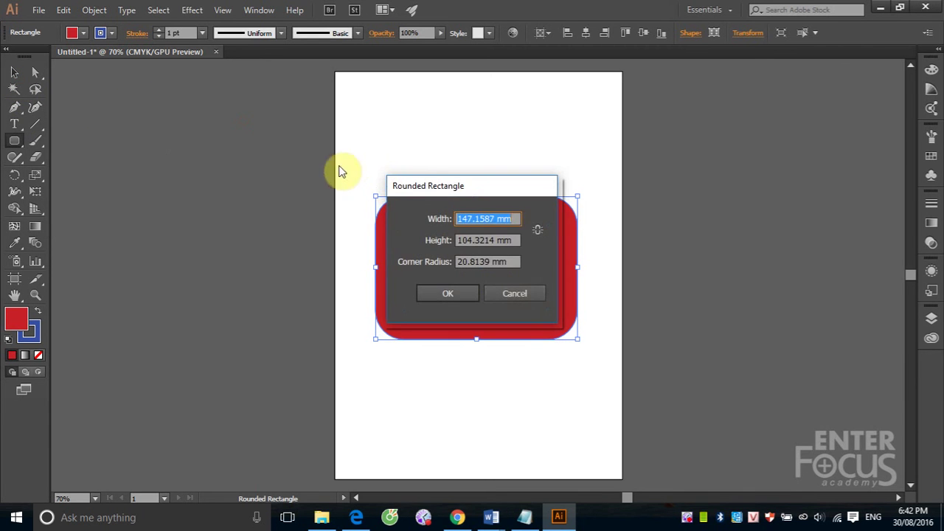
pyautogui.click(502, 292)
pyautogui.click(14, 71)
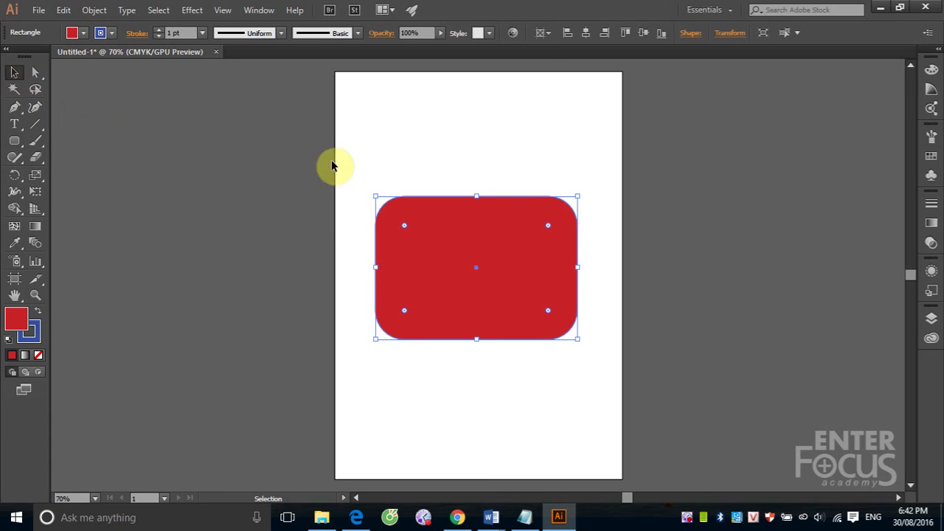
pyautogui.moveTo(332, 167); pyautogui.dragTo(607, 380)
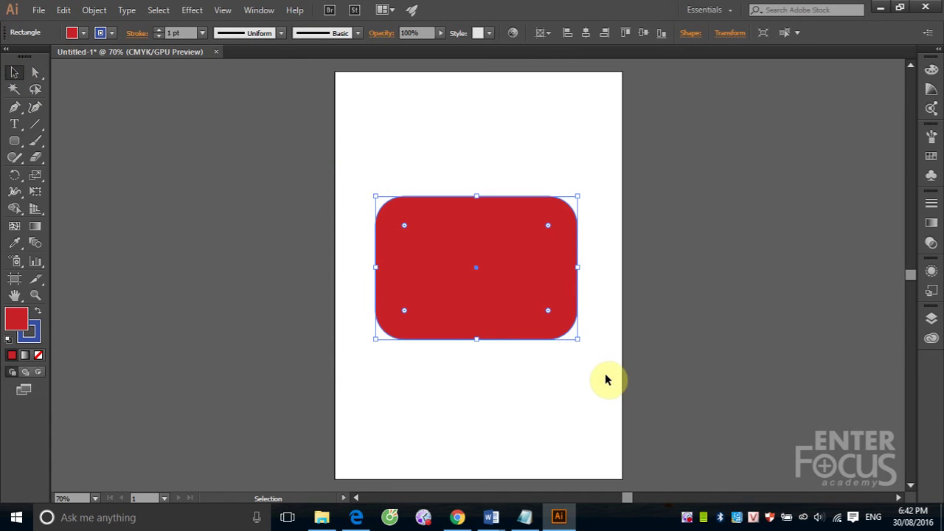
pyautogui.press('Delete')
# Step: Draw a red ellipse and bring up the Ellipse dialog showing 136.5754 × 76.6032 mm
pyautogui.click(20, 144)
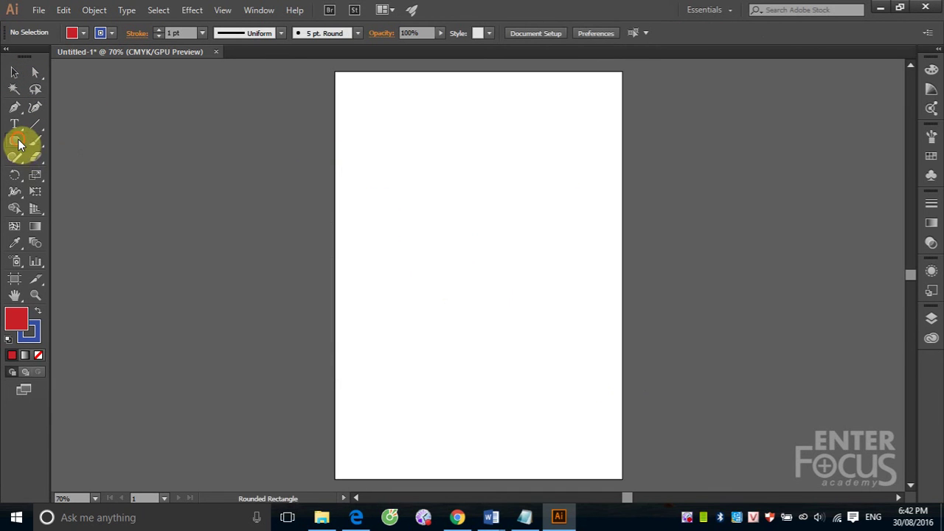
pyautogui.moveTo(20, 144); pyautogui.dragTo(63, 173)
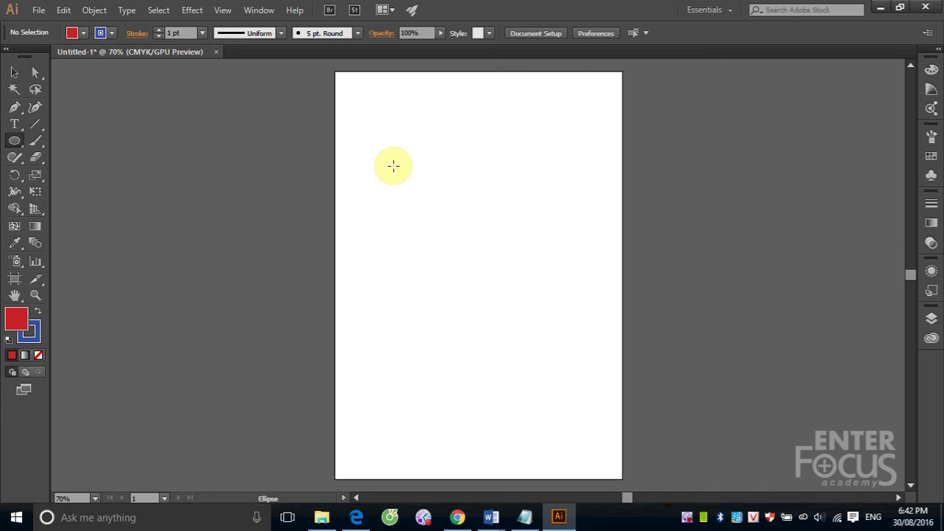
pyautogui.moveTo(394, 165)
pyautogui.mouseDown()
pyautogui.moveTo(566, 274)
pyautogui.moveTo(581, 270)
pyautogui.mouseUp()
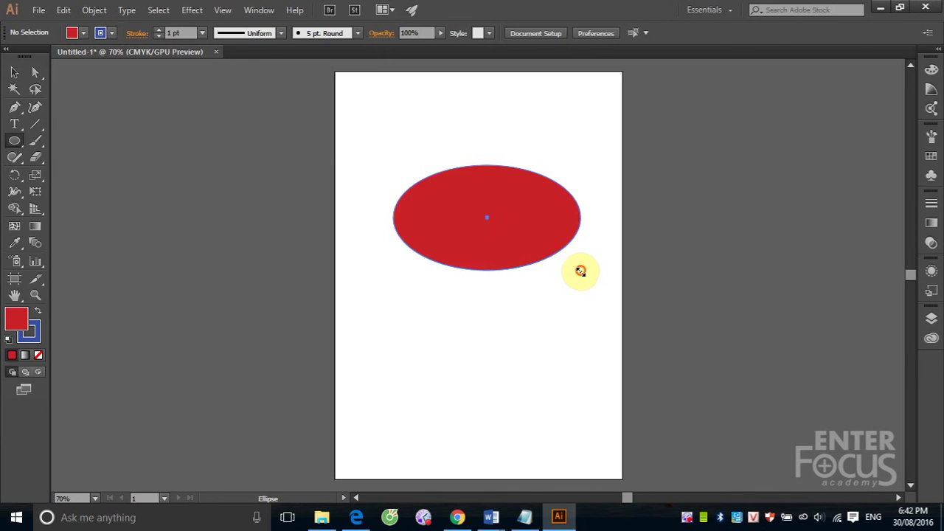
pyautogui.click(408, 110)
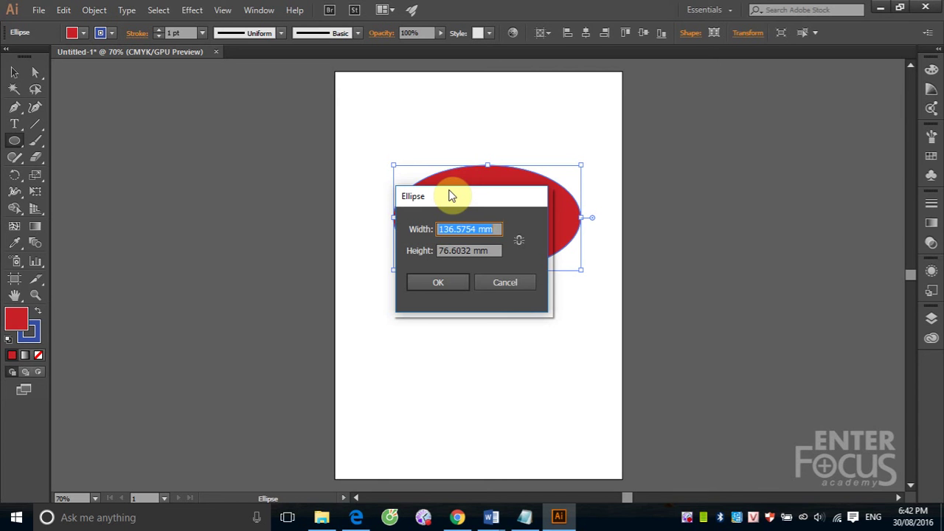
# Step: Add a second ellipse of the same size and move the two ellipses apart
pyautogui.click(441, 280)
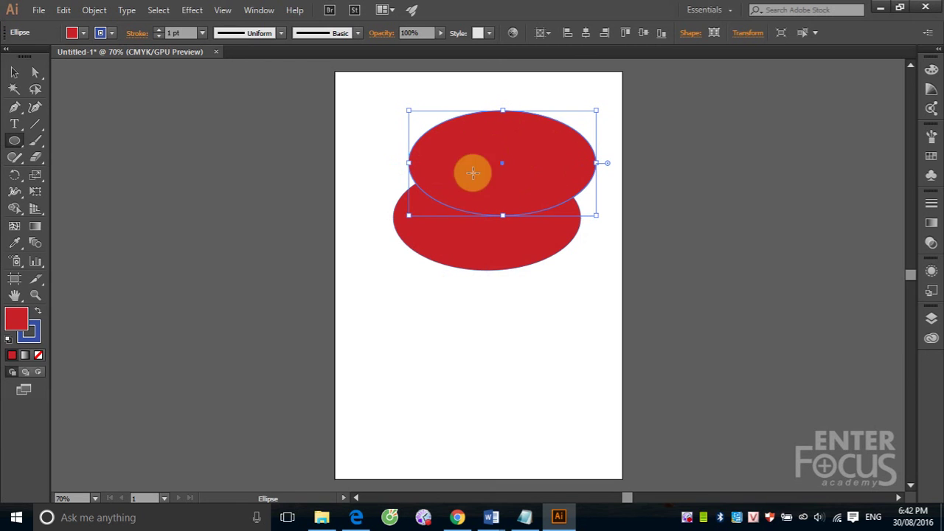
pyautogui.click(15, 73)
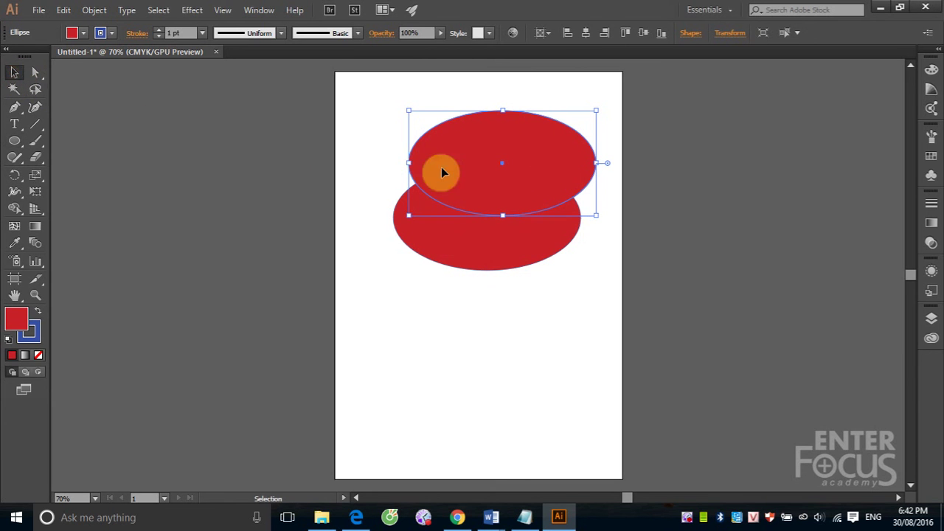
pyautogui.moveTo(527, 152); pyautogui.dragTo(478, 117)
pyautogui.moveTo(486, 248); pyautogui.dragTo(498, 306)
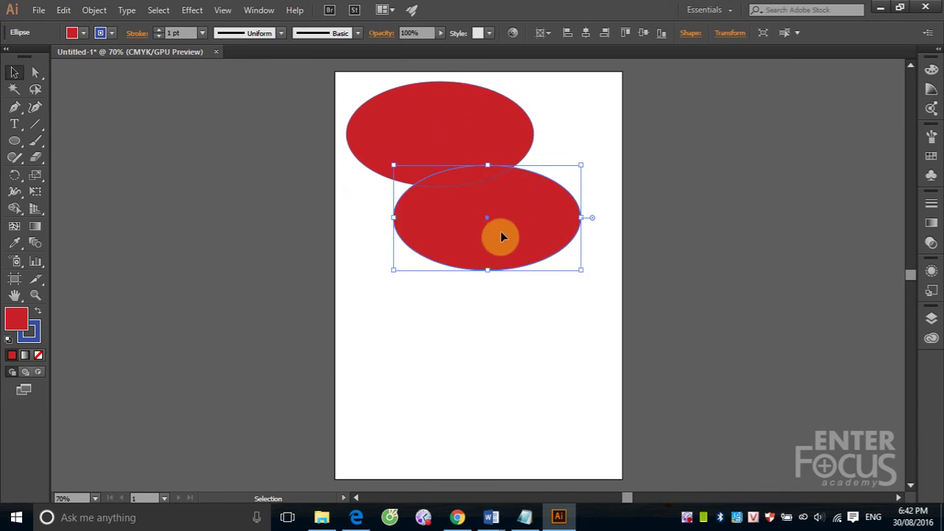
# Step: Marquee-select both ellipses and delete them
pyautogui.click(458, 151)
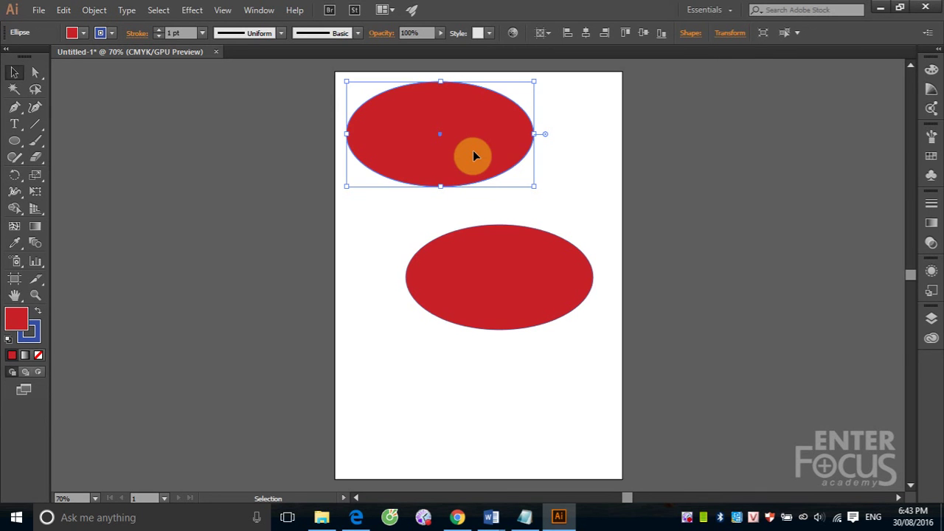
pyautogui.moveTo(296, 91)
pyautogui.mouseDown()
pyautogui.moveTo(479, 275)
pyautogui.moveTo(512, 334)
pyautogui.mouseUp()
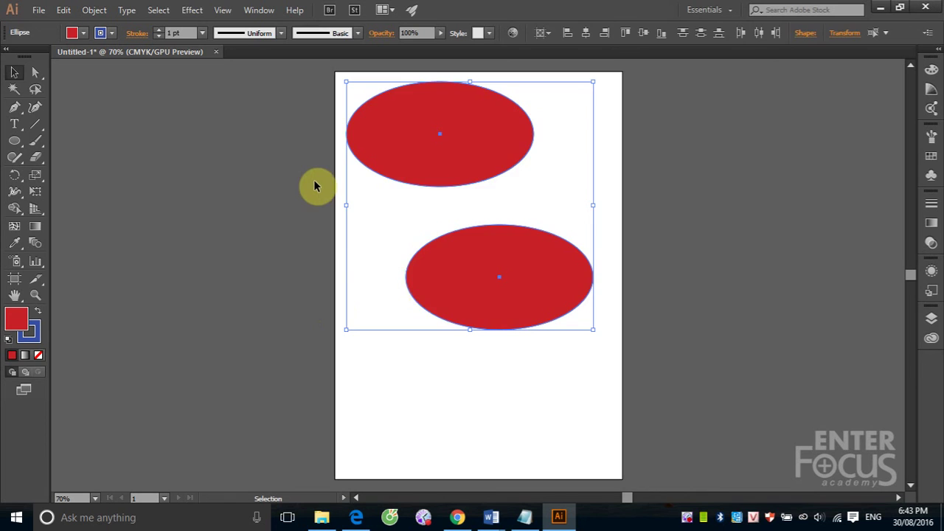
pyautogui.press('Delete')
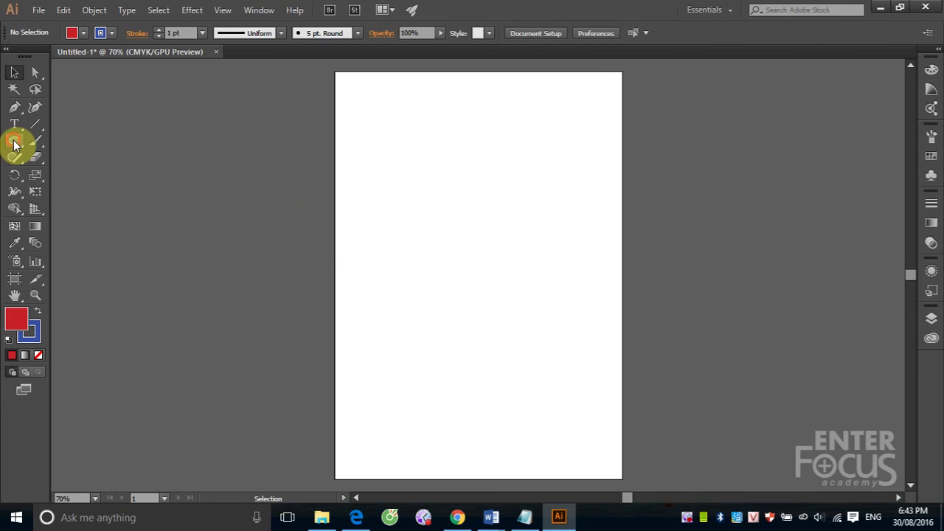
# Step: Draw a red hexagon near the artboard's top left with the Polygon Tool
pyautogui.click(14, 144)
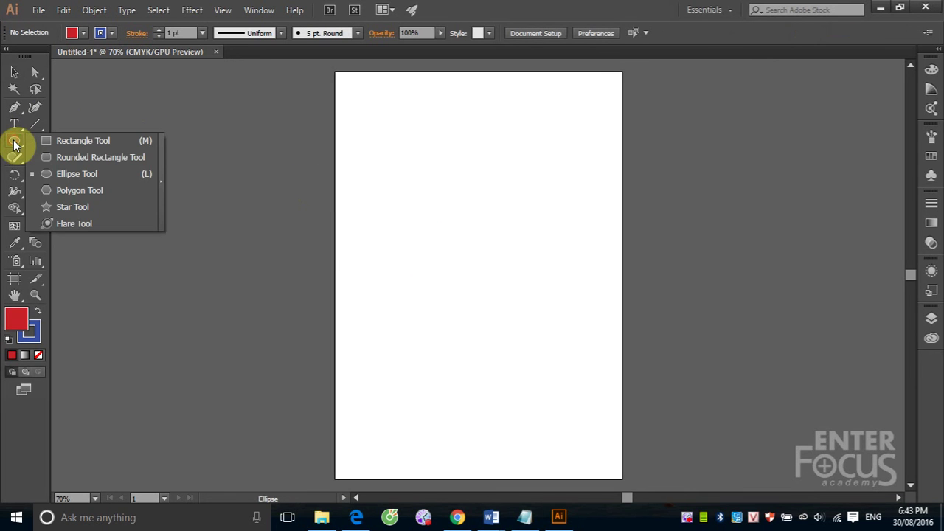
pyautogui.click(109, 193)
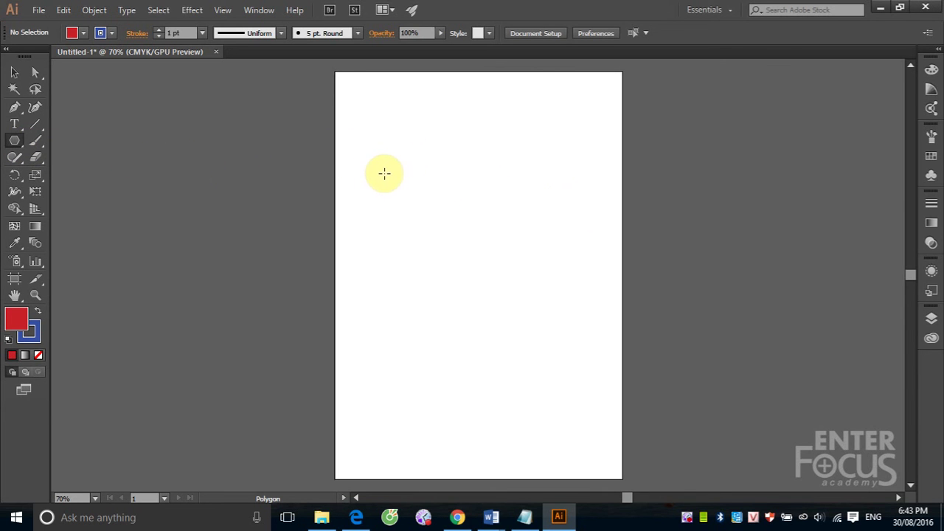
pyautogui.click(395, 159)
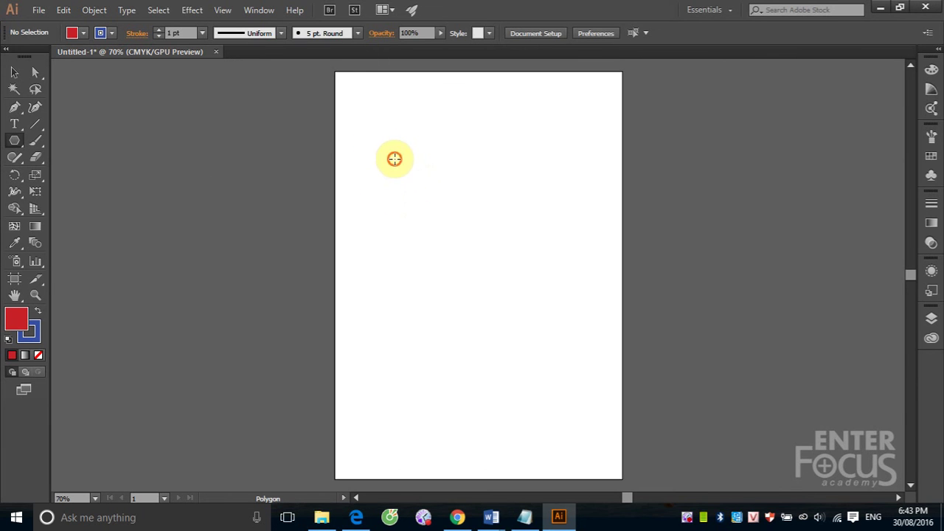
pyautogui.moveTo(394, 159); pyautogui.dragTo(427, 189)
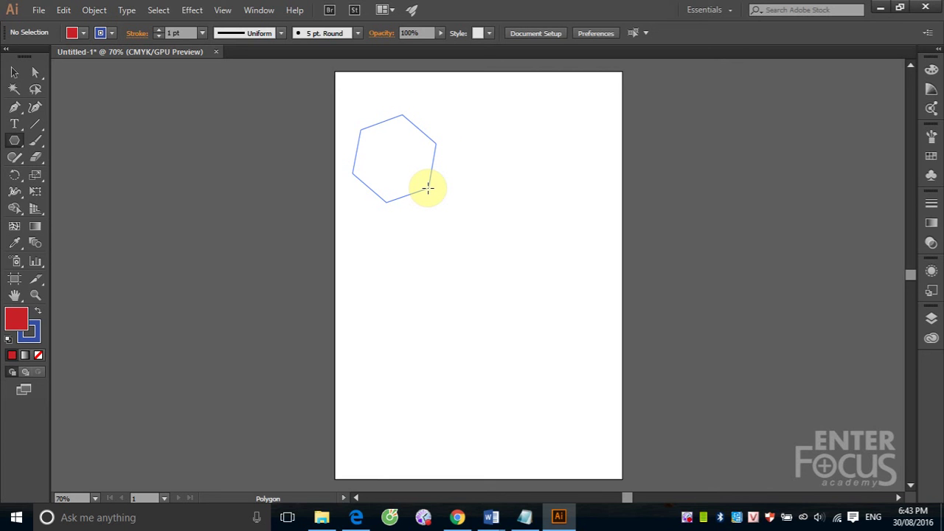
pyautogui.moveTo(428, 189); pyautogui.dragTo(428, 188)
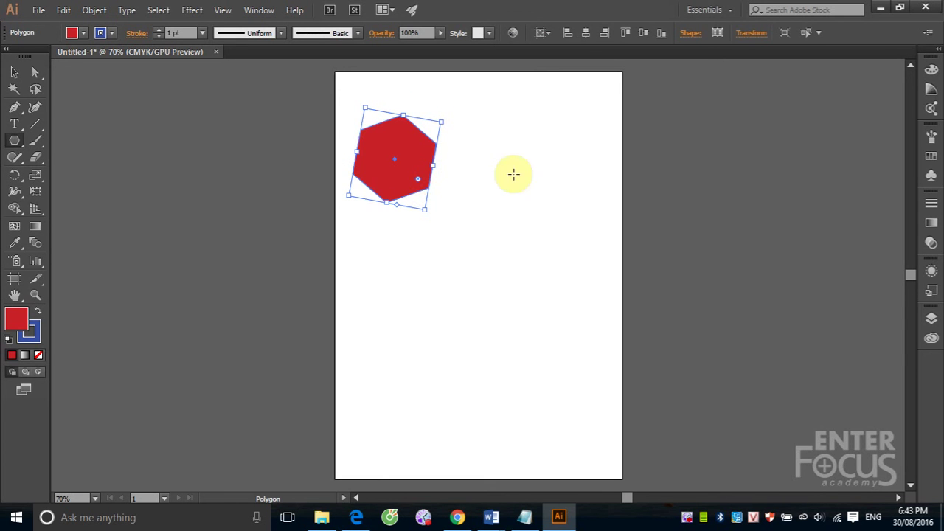
pyautogui.click(411, 152)
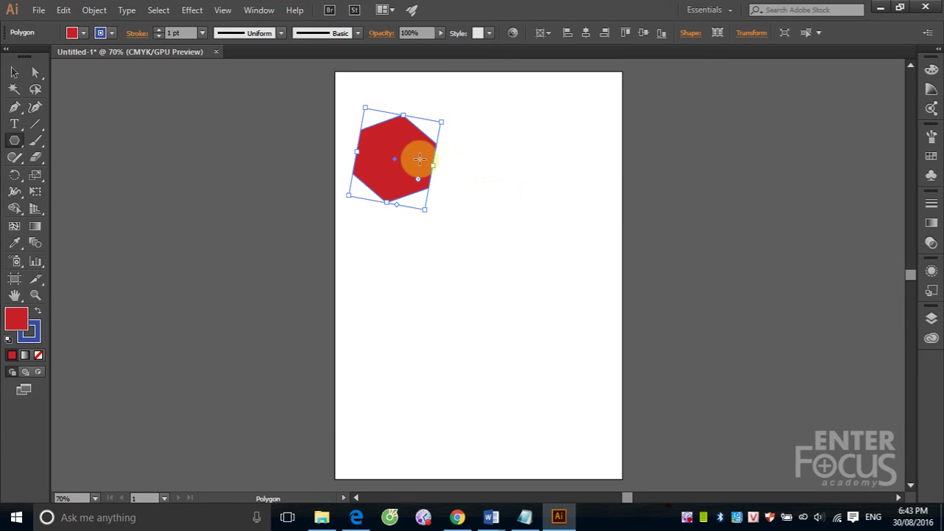
# Step: Add an 8-sided, 32.5245 mm radius octagon beside the hexagon and another octagon below it
pyautogui.click(479, 188)
pyautogui.write('8')
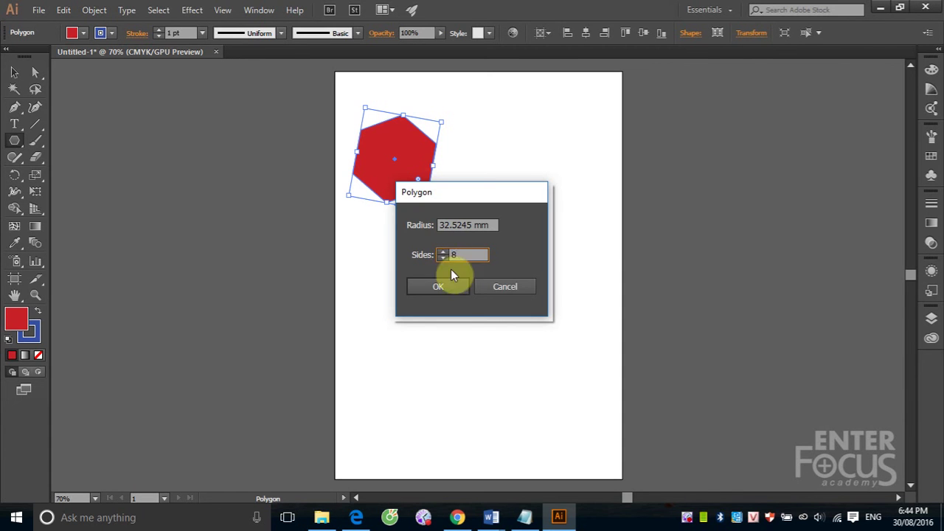
pyautogui.click(442, 288)
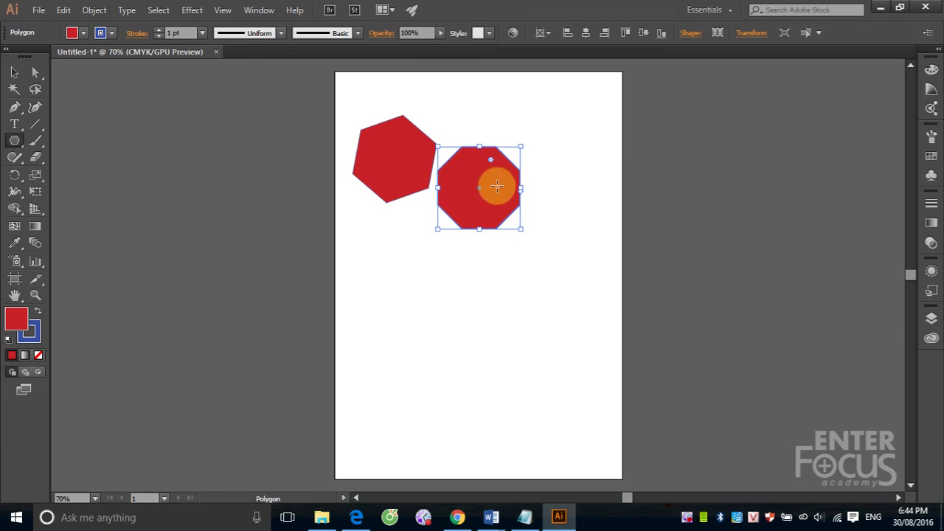
pyautogui.moveTo(375, 270)
pyautogui.mouseDown()
pyautogui.moveTo(421, 291)
pyautogui.moveTo(412, 287)
pyautogui.mouseUp()
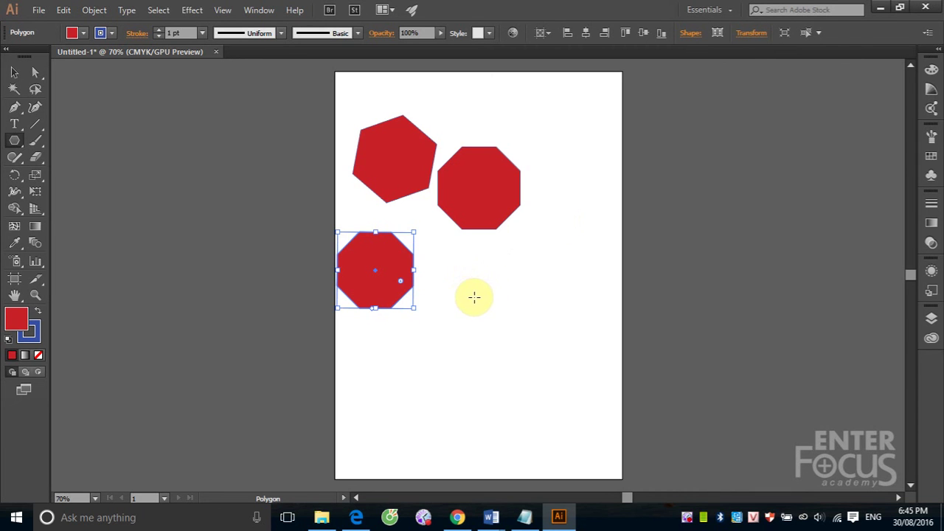
# Step: Draw a red triangle beside the octagon, adjusting sides with arrow keys while dragging
pyautogui.moveTo(474, 296)
pyautogui.mouseDown()
pyautogui.moveTo(540, 328)
pyautogui.moveTo(530, 321)
pyautogui.mouseUp()
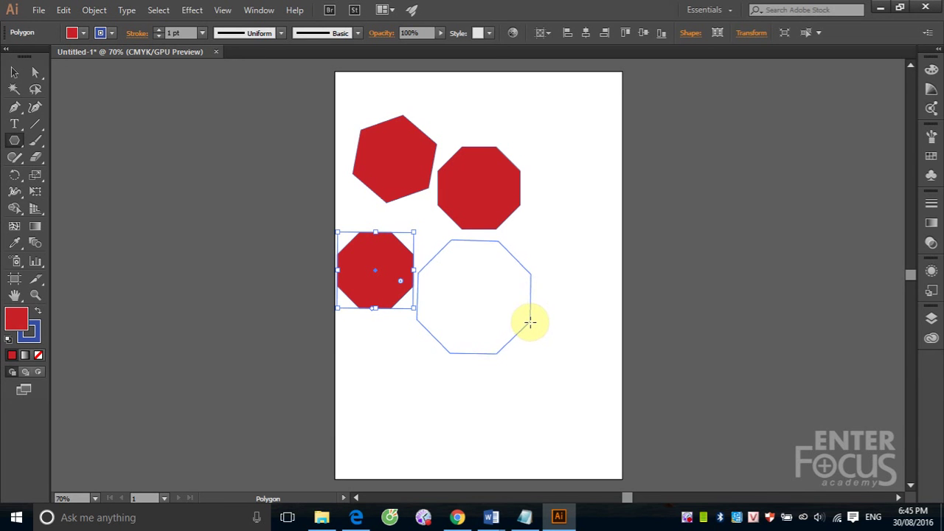
pyautogui.moveTo(530, 322); pyautogui.dragTo(531, 319)
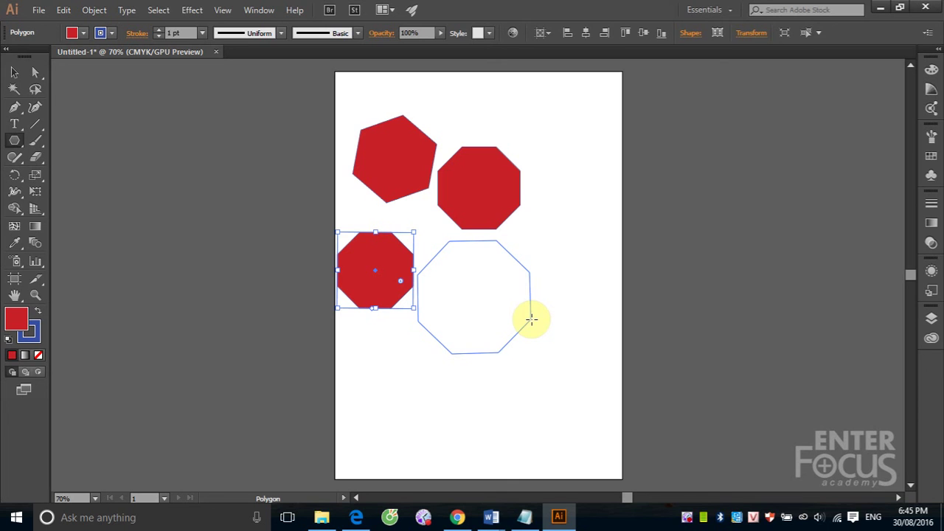
pyautogui.press('Up')
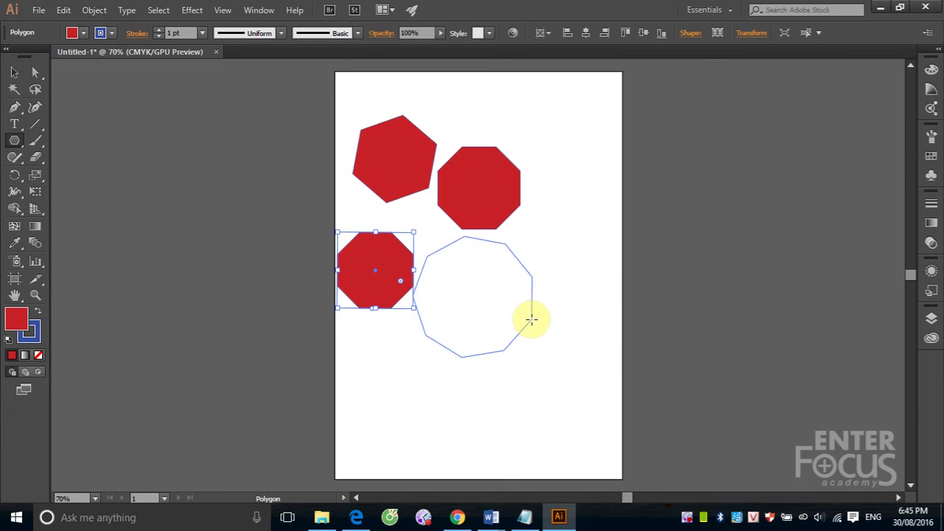
pyautogui.press('Up')
pyautogui.press('Up')
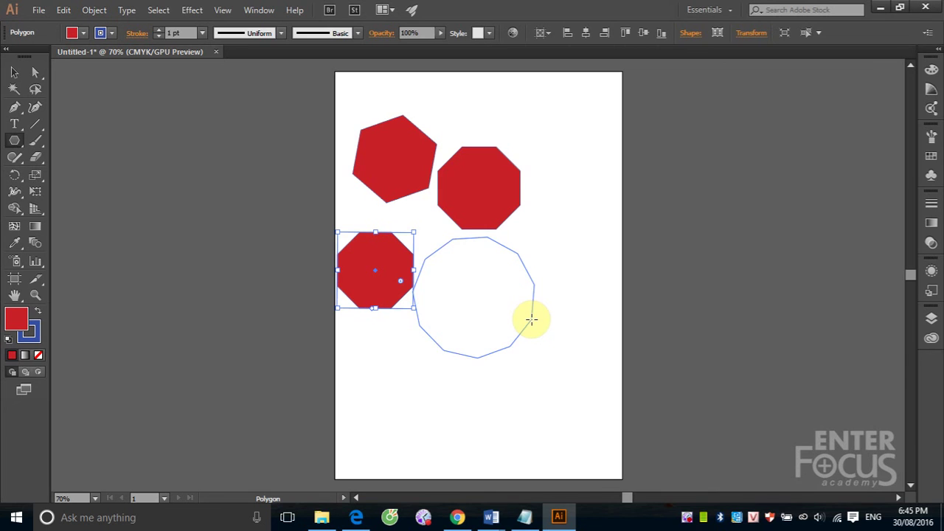
pyautogui.press('Down')
pyautogui.press('Down')
pyautogui.press('Down')
pyautogui.press('Down')
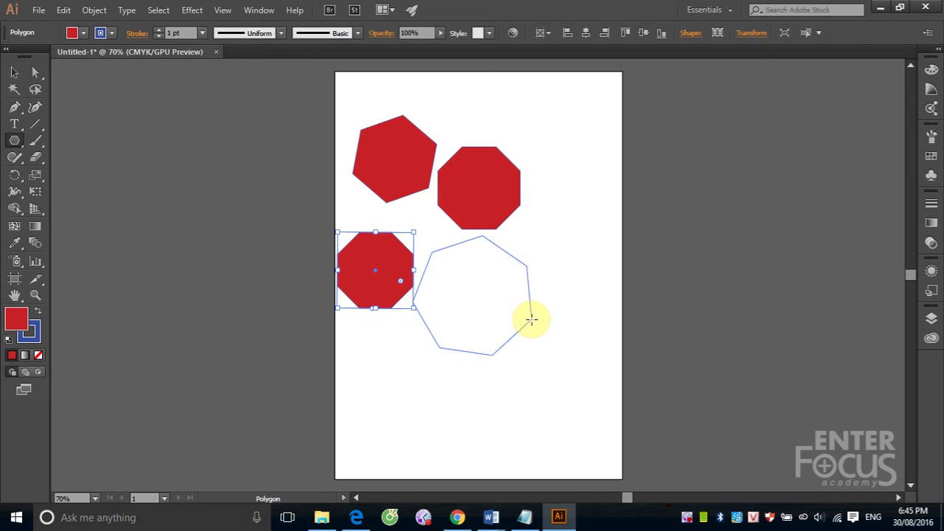
pyautogui.press('Down')
pyautogui.press('Down')
pyautogui.press('Down')
pyautogui.press('Down')
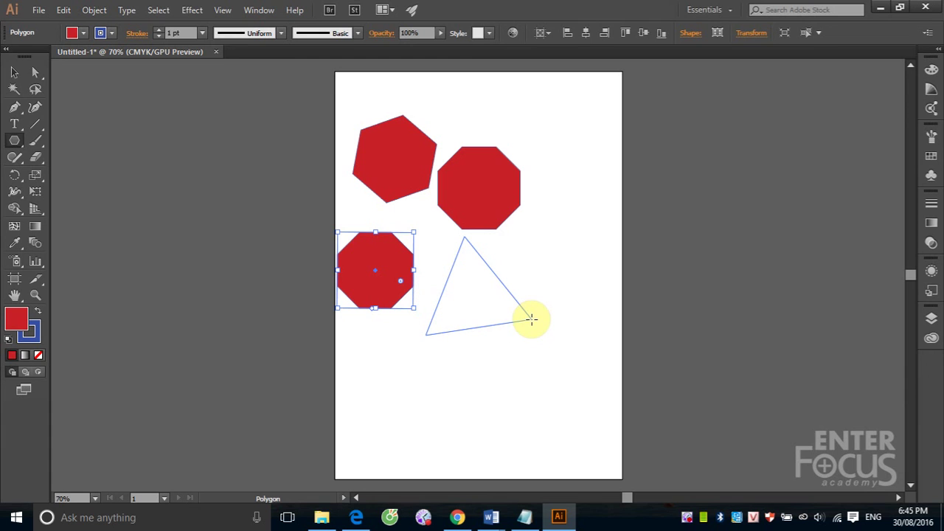
pyautogui.moveTo(532, 319); pyautogui.dragTo(530, 328)
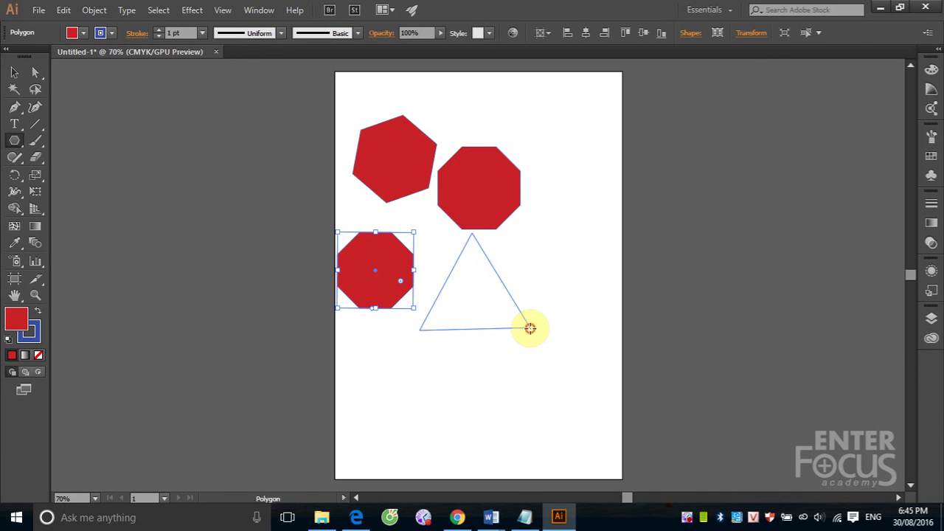
pyautogui.moveTo(529, 327); pyautogui.dragTo(529, 328)
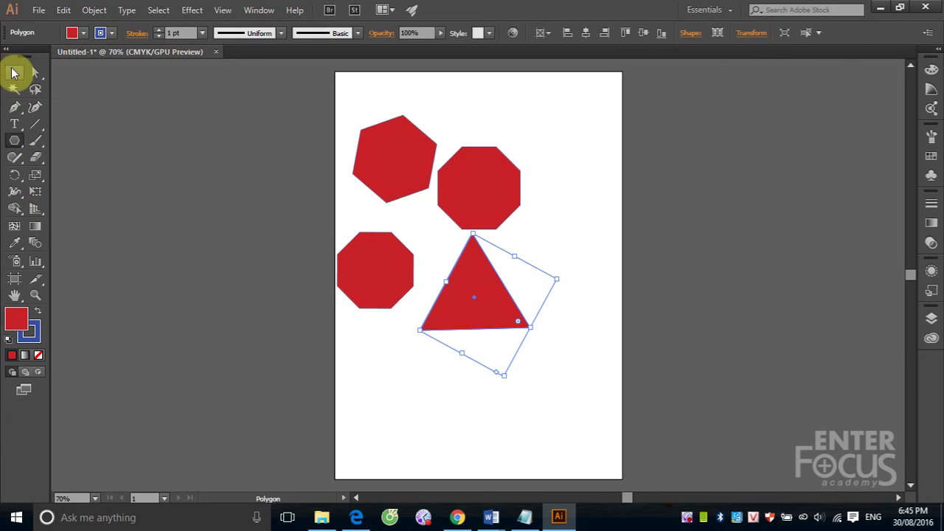
# Step: Marquee-select all four red shapes and delete them
pyautogui.click(14, 72)
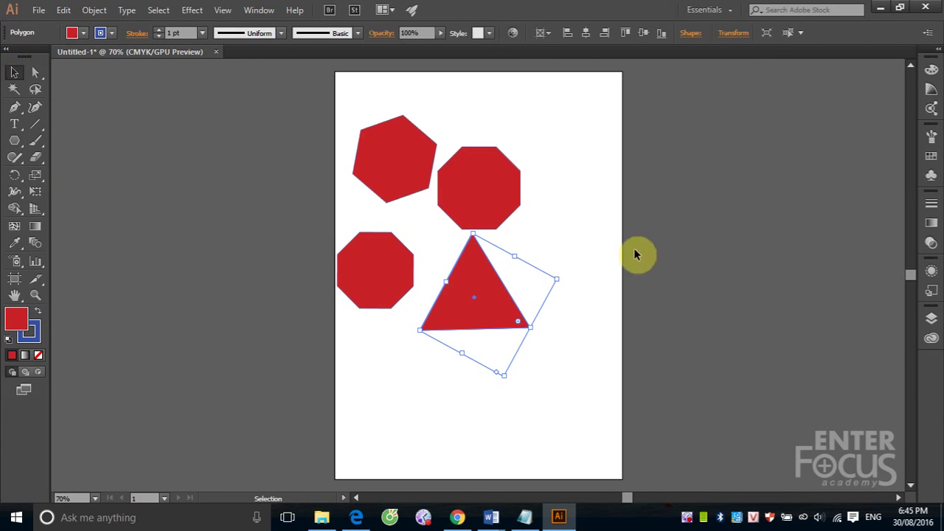
pyautogui.moveTo(285, 106); pyautogui.dragTo(598, 398)
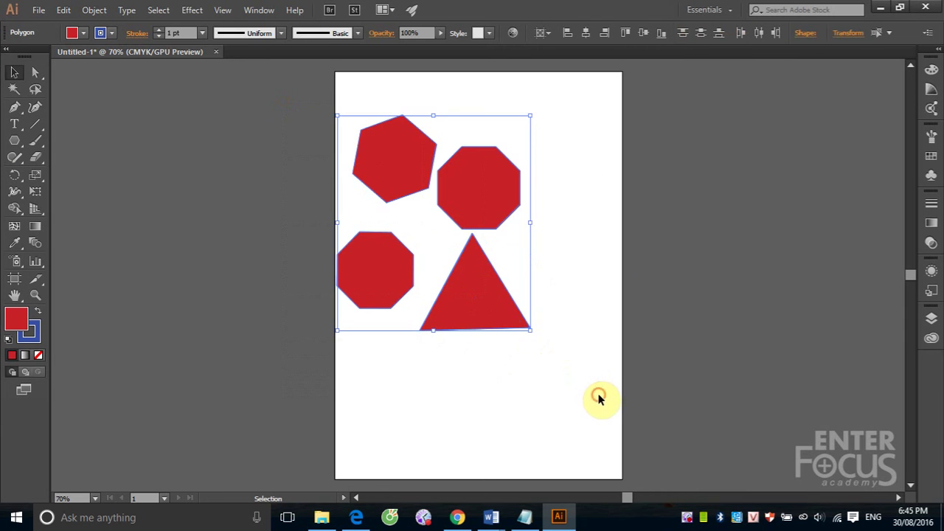
pyautogui.press('Delete')
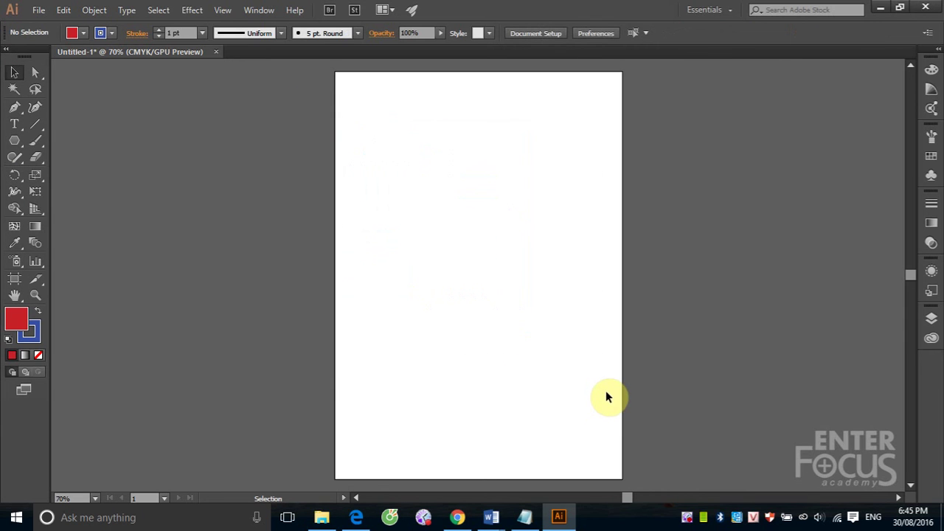
# Step: Draw a red five-point star near the top with the Star tool
pyautogui.click(16, 144)
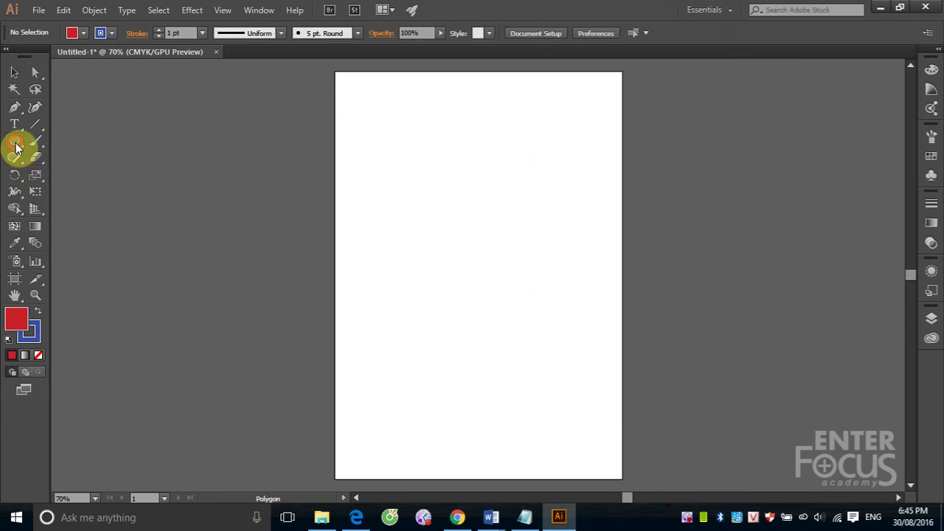
pyautogui.click(89, 208)
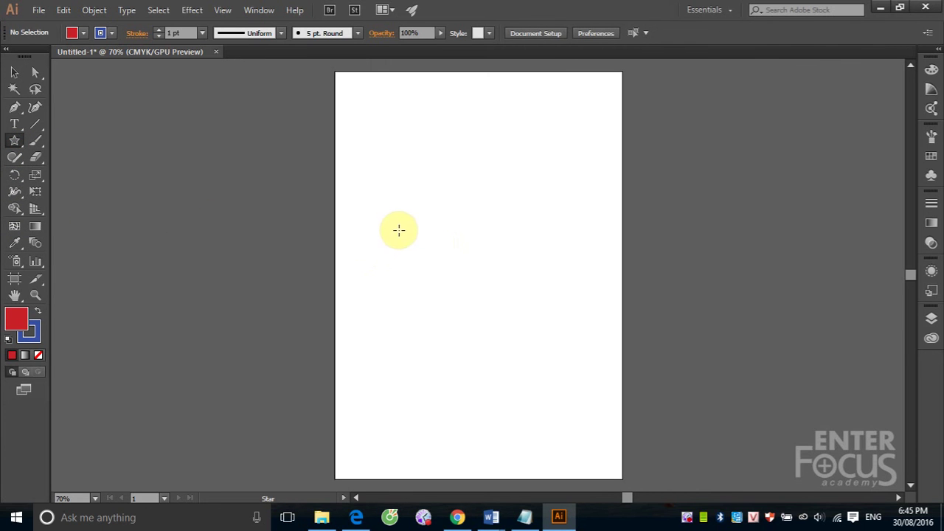
pyautogui.moveTo(403, 185); pyautogui.dragTo(435, 231)
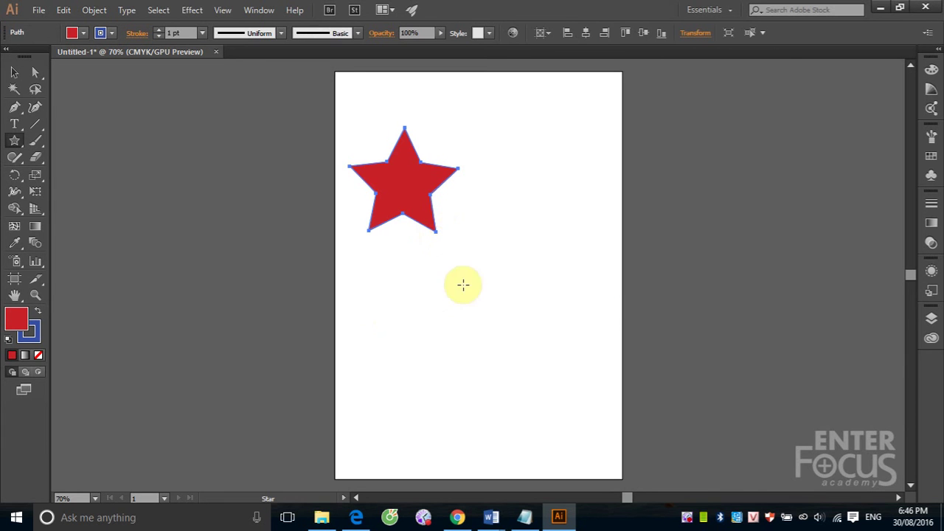
# Step: Add a second star at the default 41.659 mm and 20.8295 mm radii
pyautogui.click(507, 267)
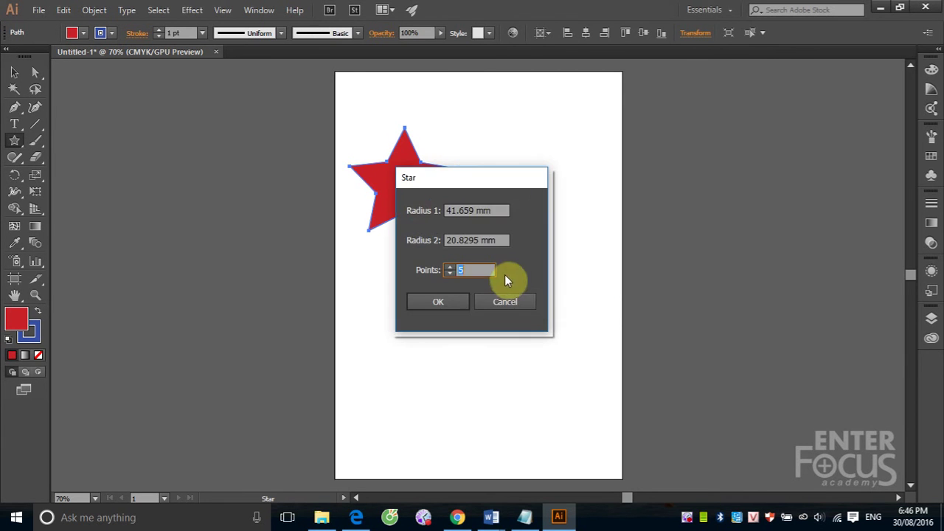
pyautogui.moveTo(488, 186); pyautogui.dragTo(670, 200)
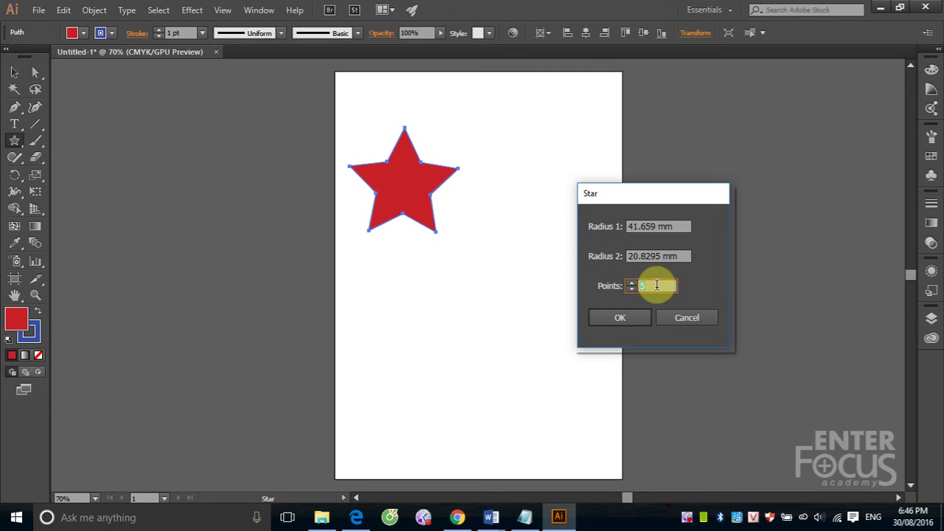
pyautogui.click(621, 317)
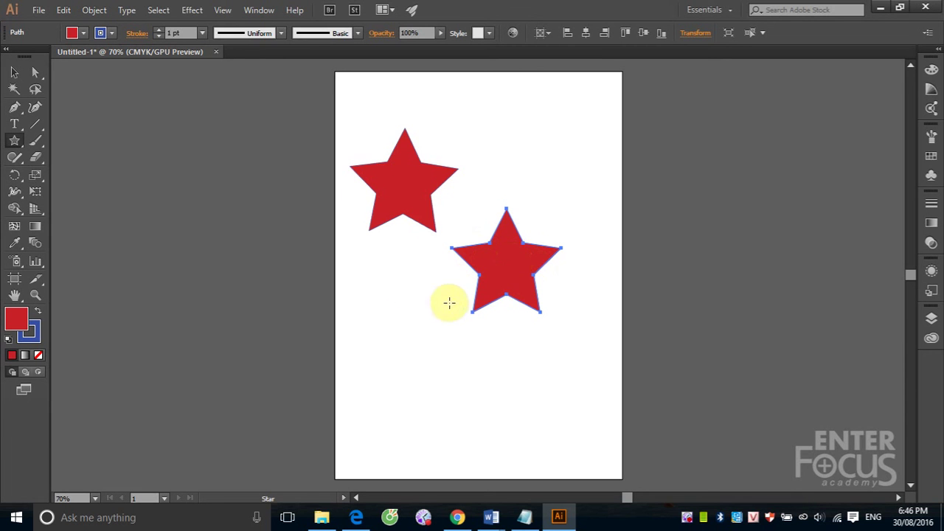
# Step: Create a slimmer star with a 15 mm inner radius
pyautogui.click(398, 325)
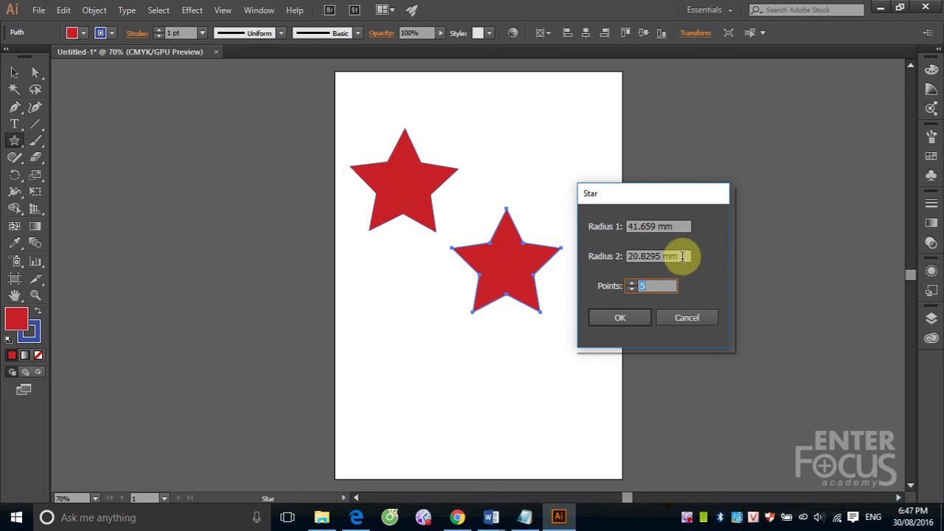
pyautogui.moveTo(686, 256); pyautogui.dragTo(609, 263)
pyautogui.write('15')
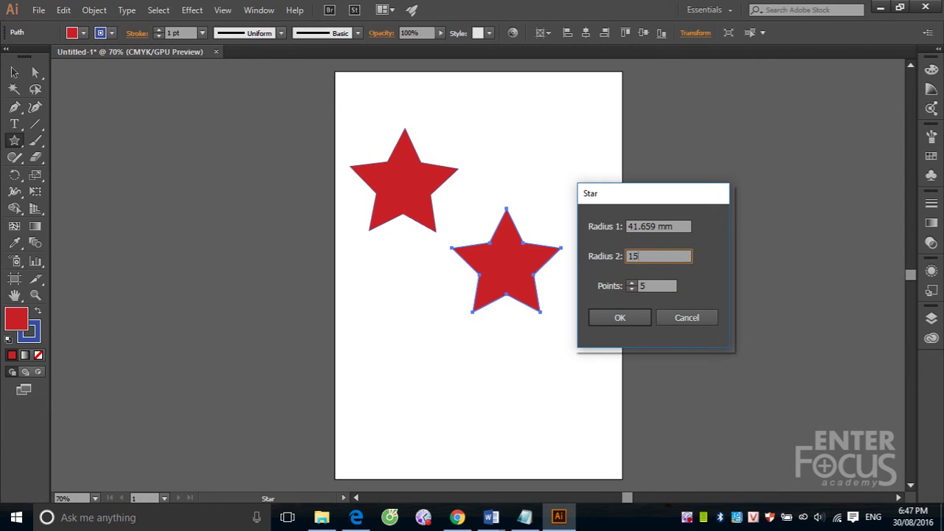
pyautogui.click(615, 318)
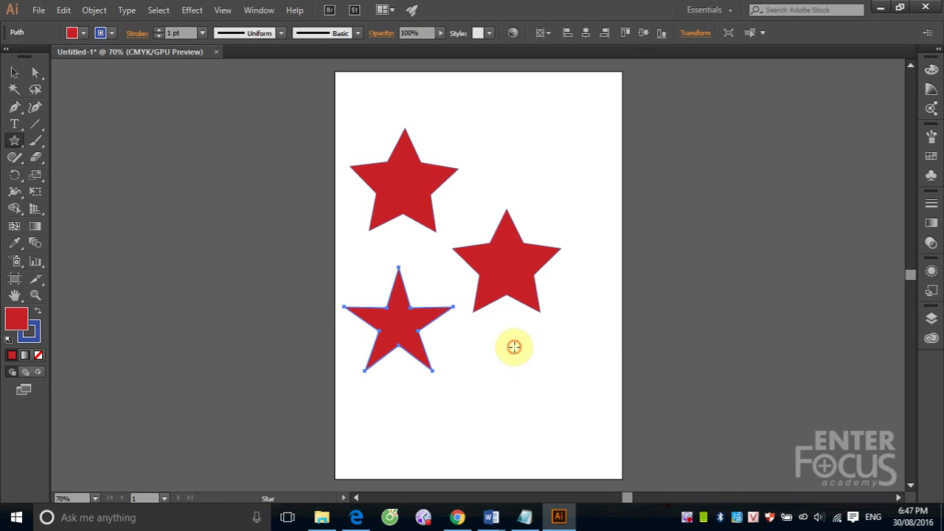
# Step: Create a fat star with a 30 mm inner radius
pyautogui.click(513, 345)
pyautogui.doubleClick(628, 256)
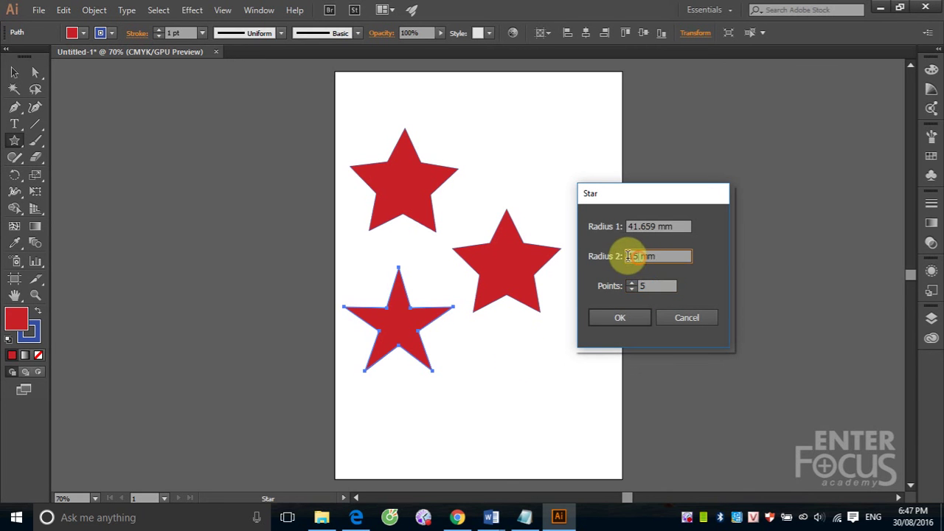
pyautogui.write('30')
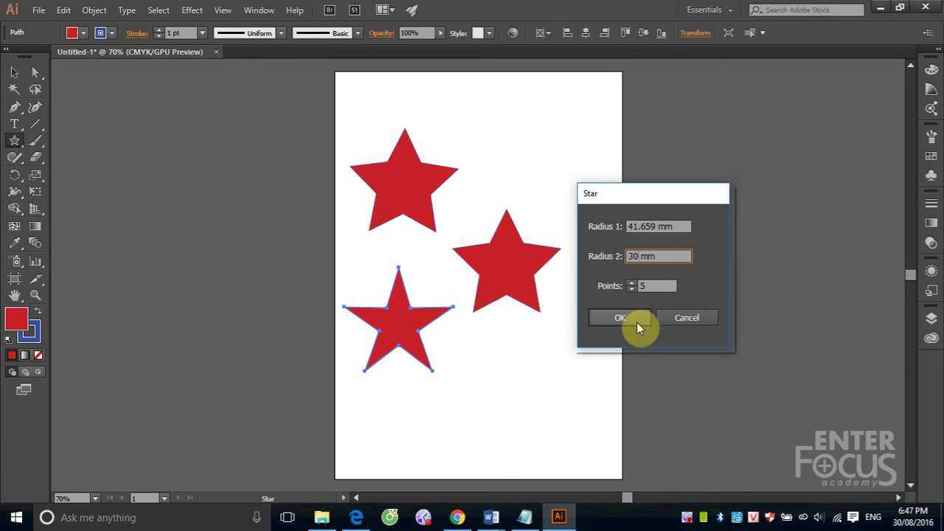
pyautogui.click(627, 318)
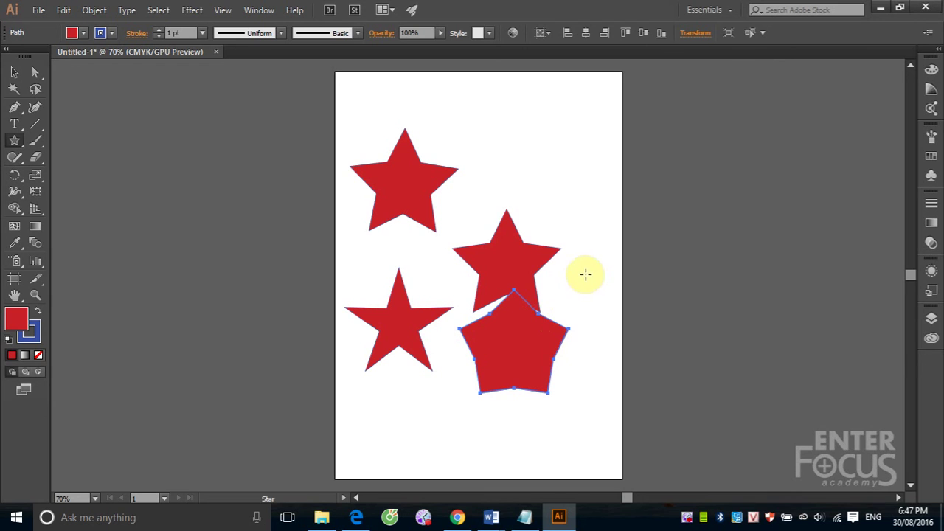
# Step: Draw a small star right of the middle star and deselect it
pyautogui.moveTo(583, 278); pyautogui.dragTo(563, 301)
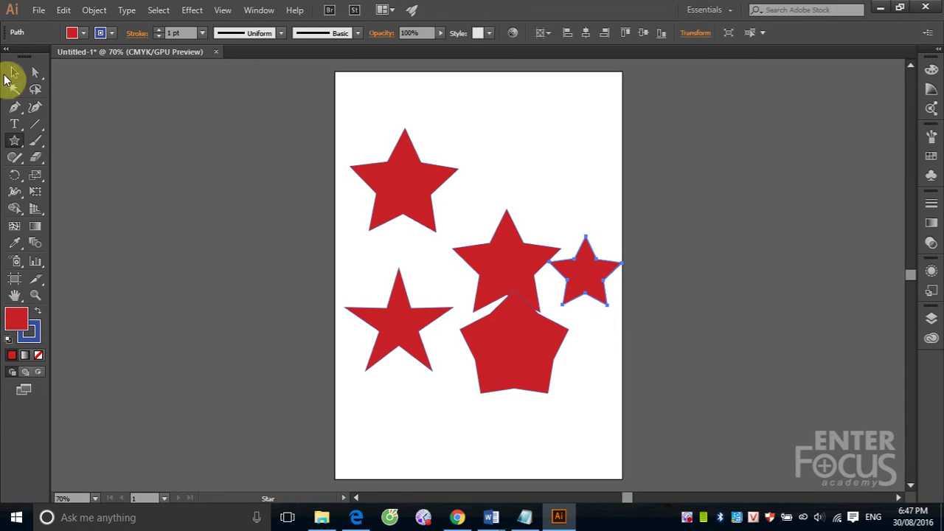
pyautogui.click(15, 74)
pyautogui.click(350, 123)
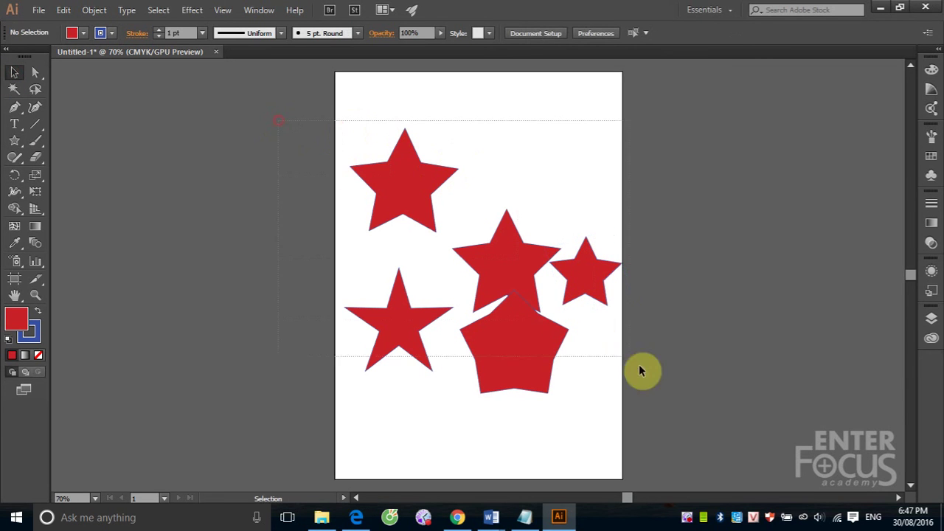
# Step: Delete all stars and draw a new five-point red star, trying other point counts with arrow keys
pyautogui.hotkey('ctrl', 'a')
pyautogui.press('Delete')
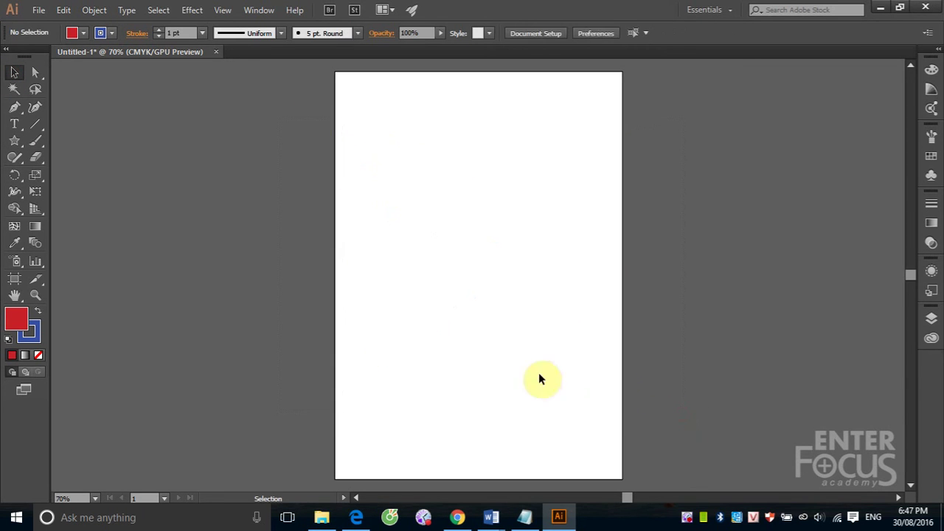
pyautogui.click(14, 140)
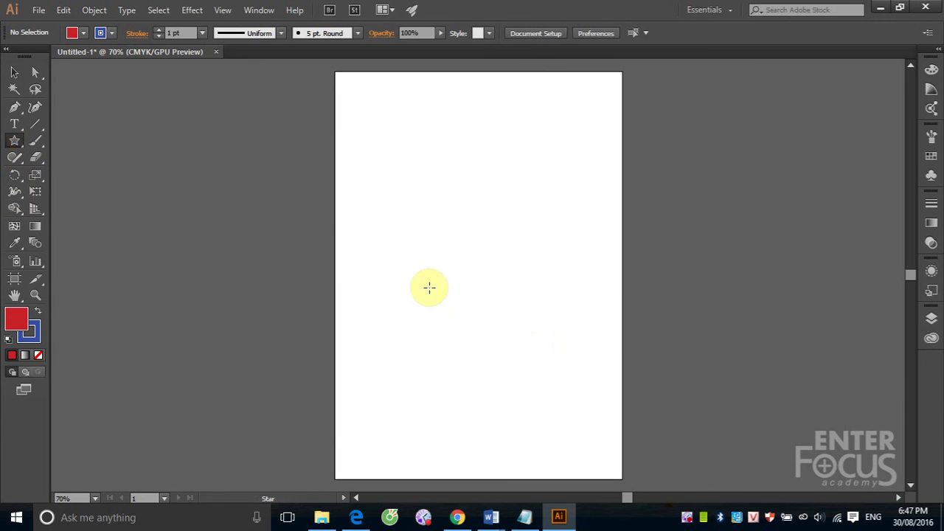
pyautogui.moveTo(425, 288)
pyautogui.mouseDown()
pyautogui.moveTo(464, 316)
pyautogui.moveTo(466, 336)
pyautogui.mouseUp()
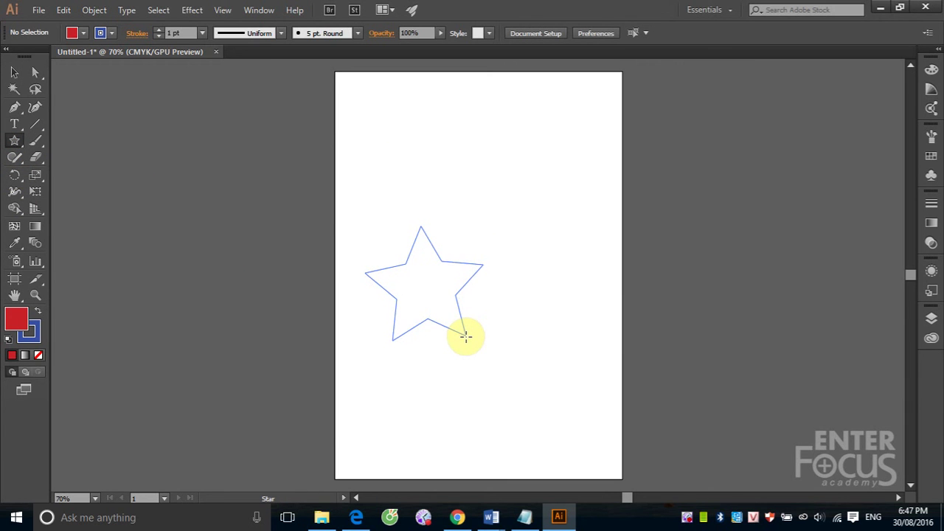
pyautogui.press('Up')
pyautogui.press('Up')
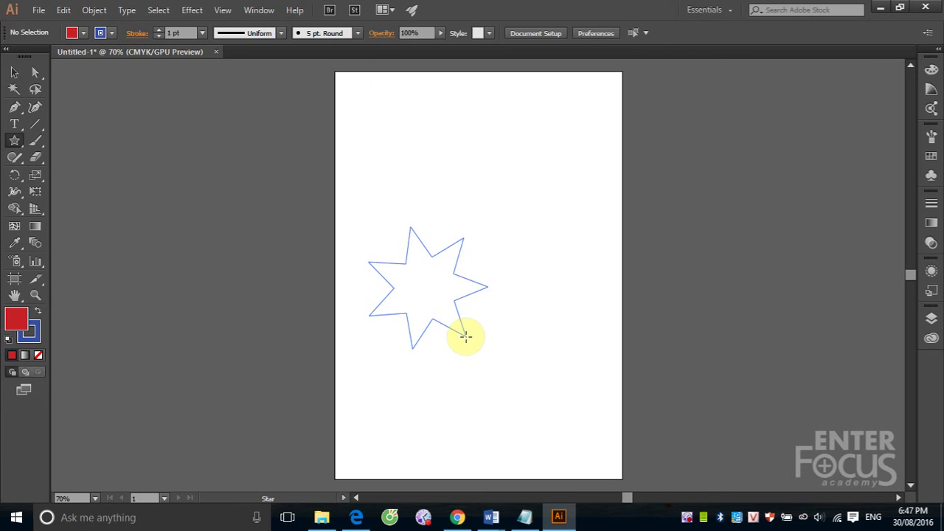
pyautogui.press('Up')
pyautogui.press('Up')
pyautogui.press('Up')
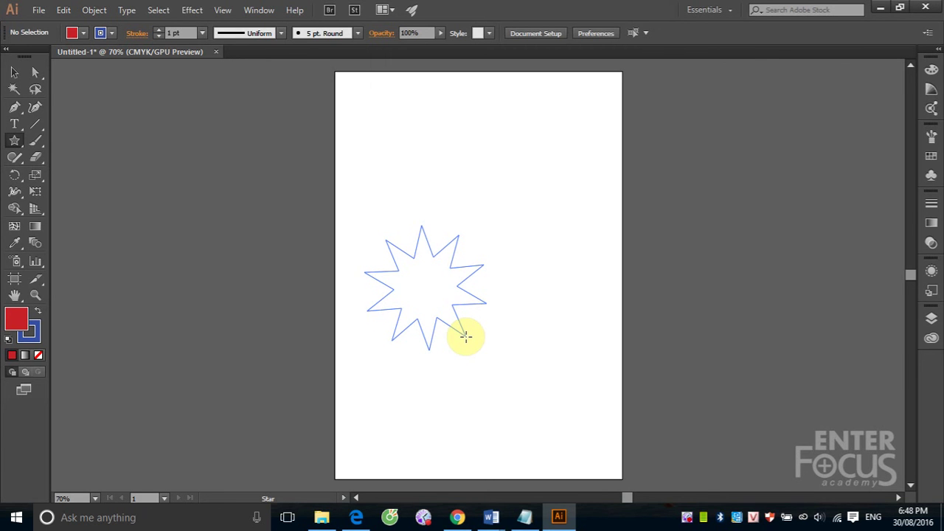
pyautogui.press('Down')
pyautogui.press('Down')
pyautogui.press('Down')
pyautogui.press('Down')
pyautogui.press('Down')
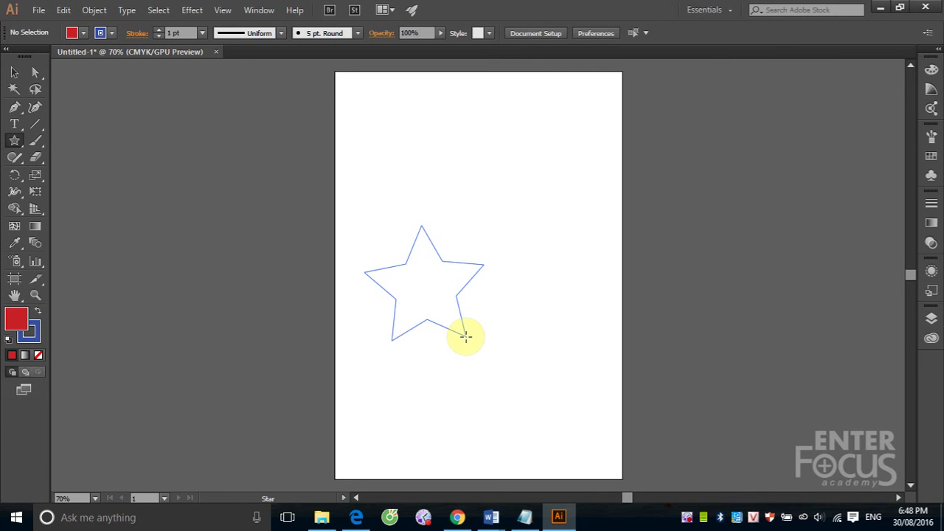
pyautogui.press('Up')
pyautogui.press('Up')
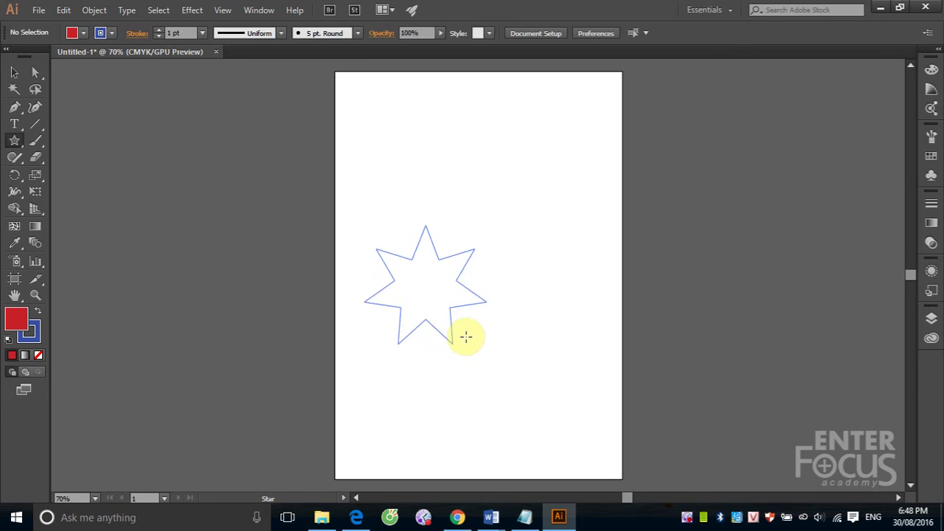
pyautogui.press('Up')
pyautogui.press('Down')
pyautogui.press('Down')
pyautogui.press('Down')
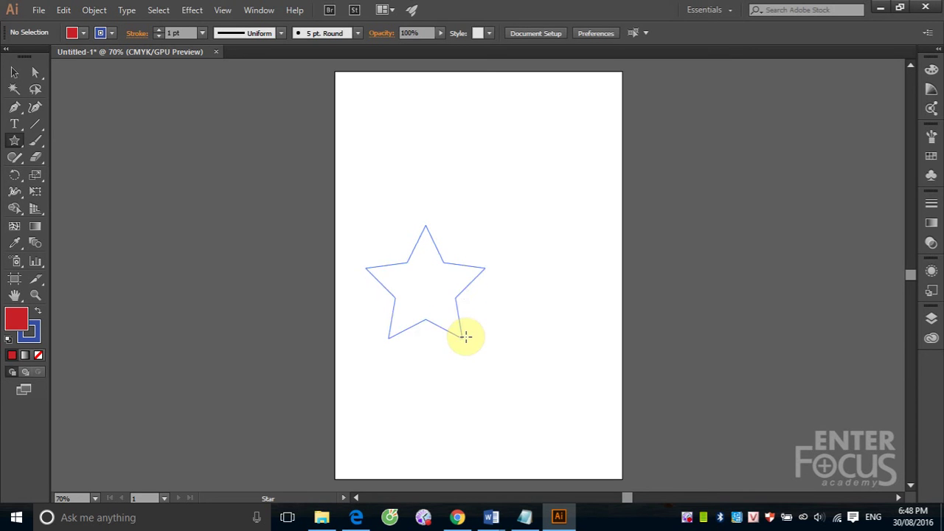
pyautogui.press('Down')
pyautogui.press('Down')
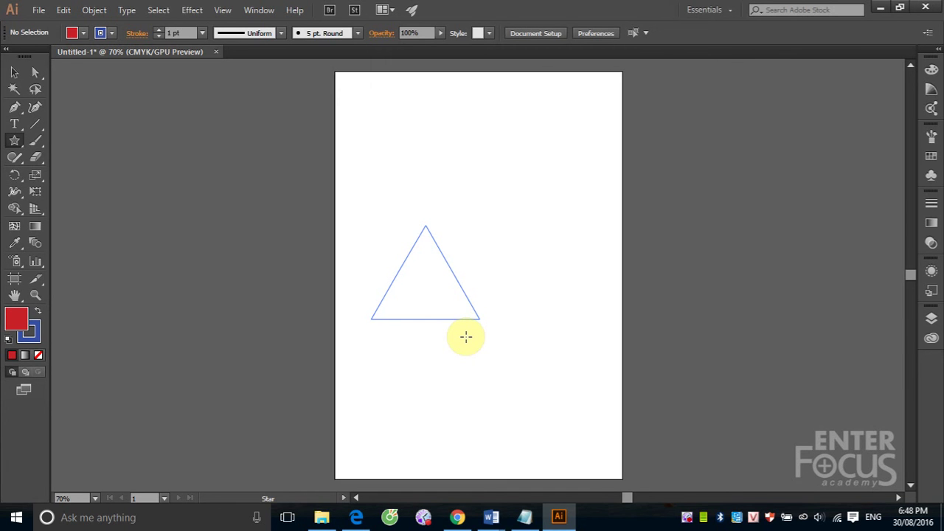
pyautogui.press('Up')
pyautogui.press('Up')
pyautogui.press('Up')
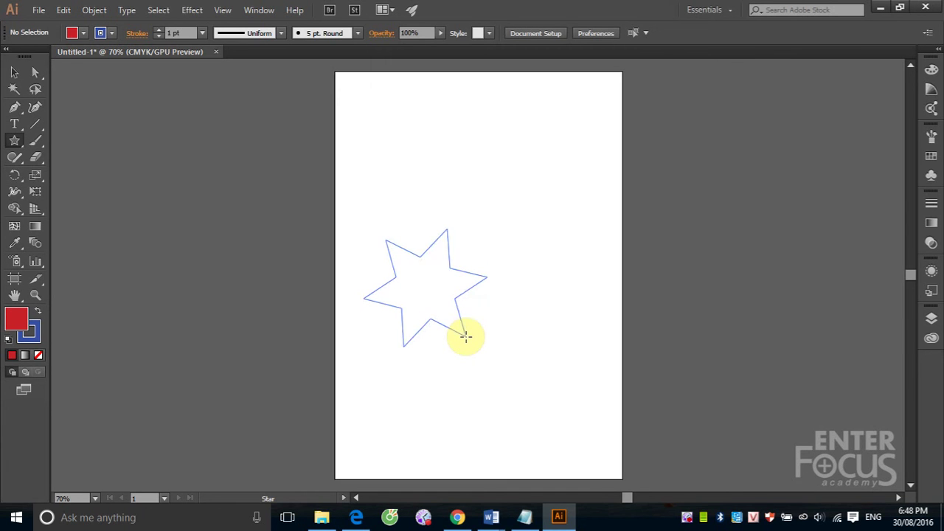
pyautogui.press('Down')
pyautogui.moveTo(465, 336); pyautogui.dragTo(464, 336)
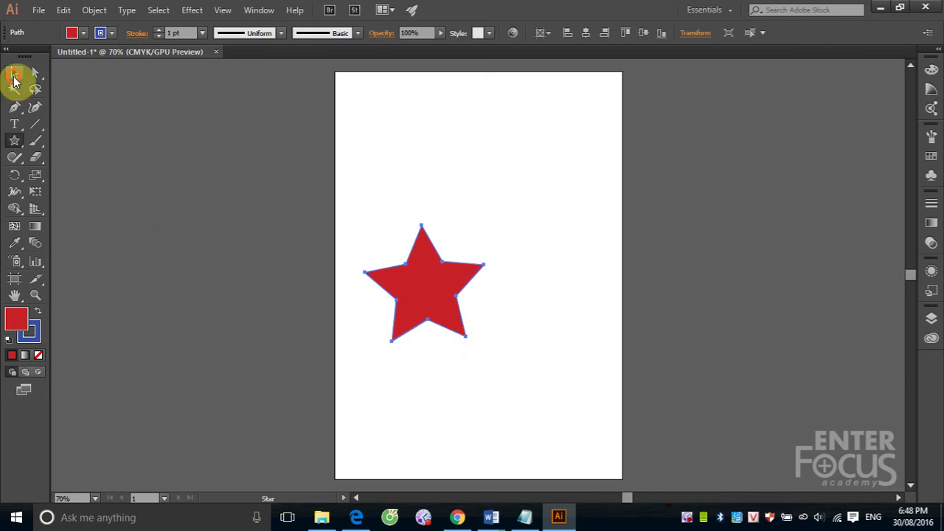
# Step: Marquee-select the lone red star and delete it, leaving the artboard blank
pyautogui.click(14, 76)
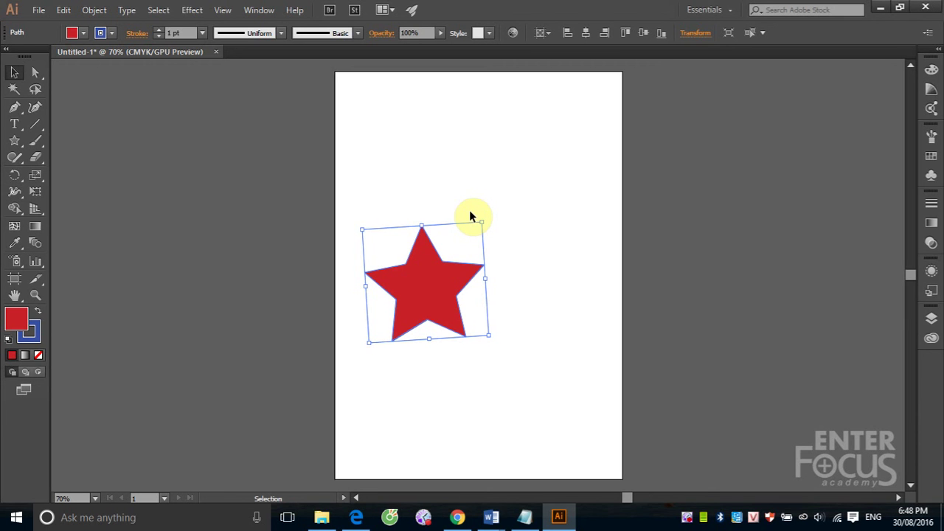
pyautogui.moveTo(314, 196); pyautogui.dragTo(566, 396)
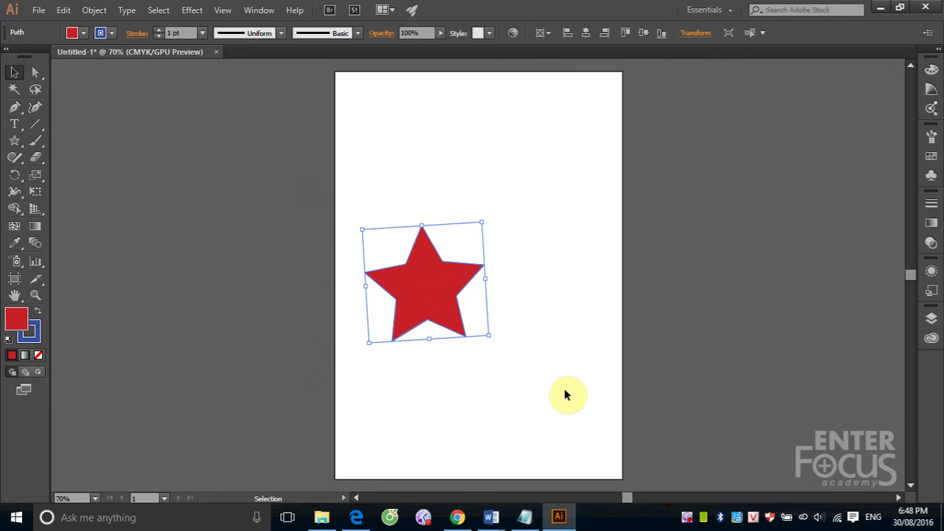
pyautogui.press('Delete')
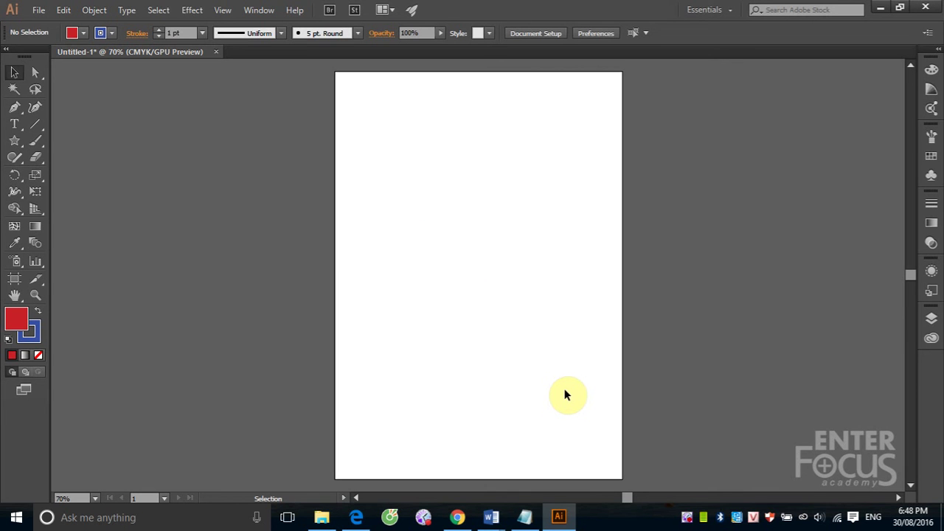
pyautogui.click(14, 141)
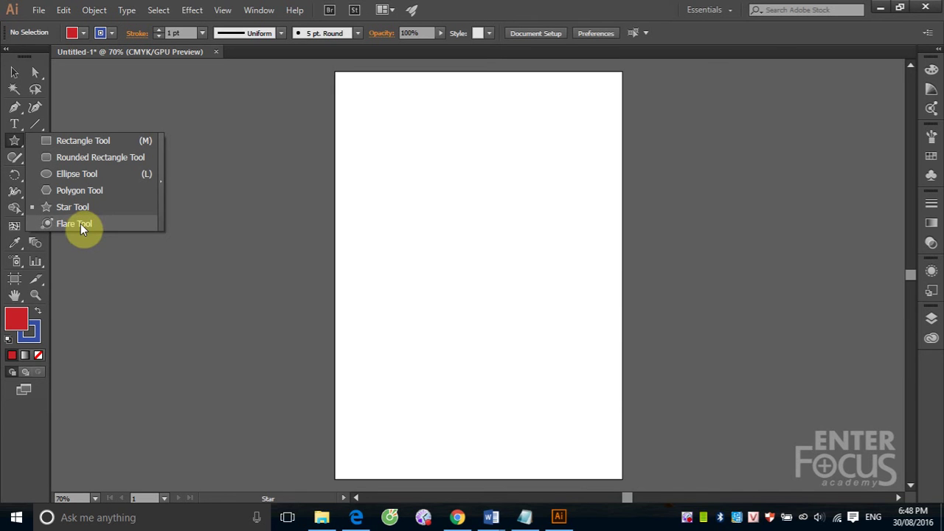
# Step: Place a lens flare centred near the top with its rings trailing toward the lower left
pyautogui.click(81, 223)
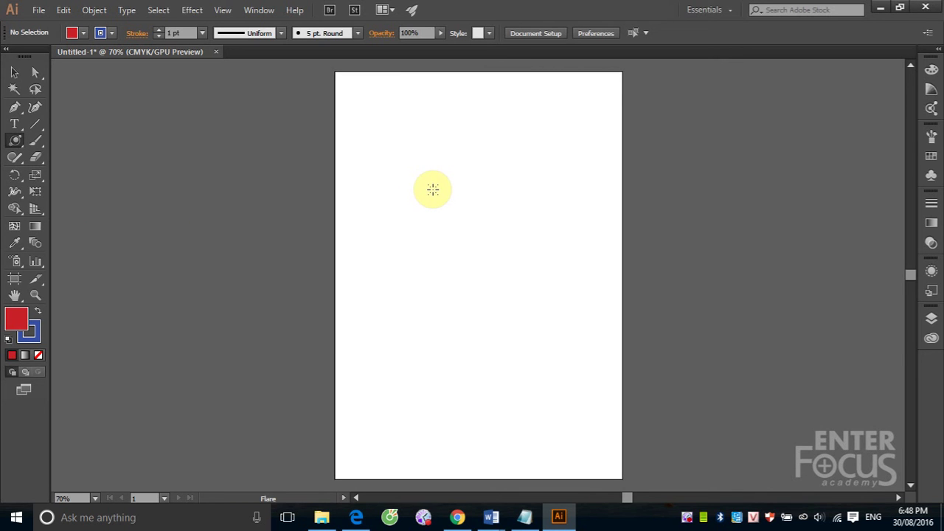
pyautogui.moveTo(433, 190)
pyautogui.mouseDown()
pyautogui.moveTo(440, 161)
pyautogui.moveTo(435, 167)
pyautogui.moveTo(464, 169)
pyautogui.moveTo(455, 168)
pyautogui.mouseUp()
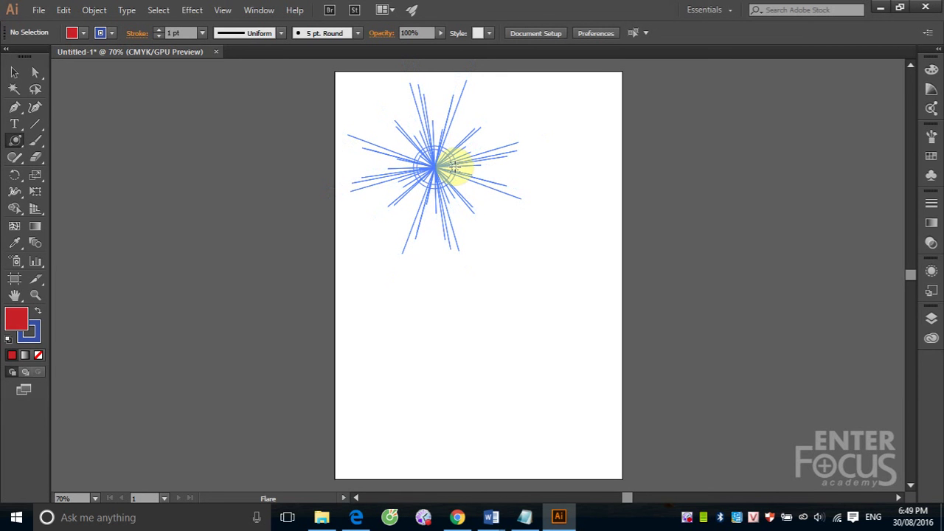
pyautogui.click(489, 180)
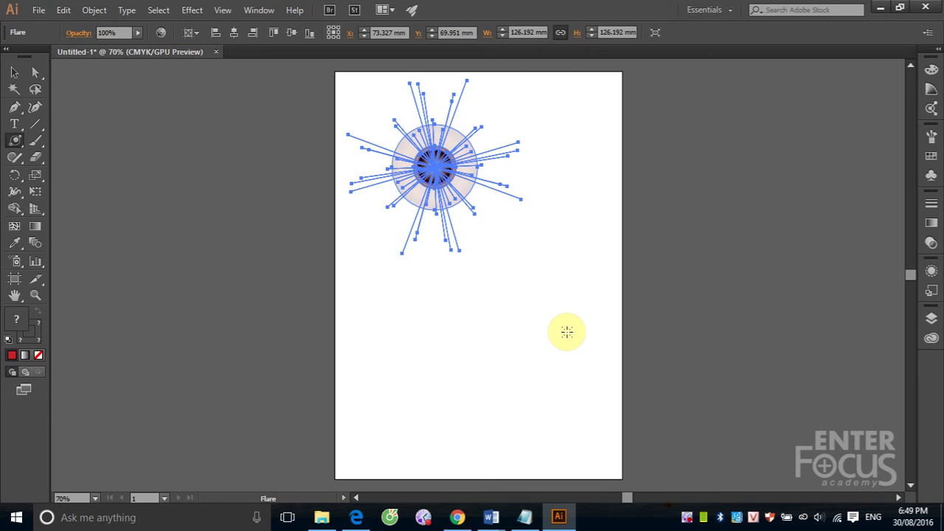
pyautogui.moveTo(562, 333)
pyautogui.mouseDown()
pyautogui.moveTo(434, 383)
pyautogui.moveTo(335, 380)
pyautogui.moveTo(498, 348)
pyautogui.moveTo(492, 253)
pyautogui.moveTo(520, 288)
pyautogui.moveTo(575, 403)
pyautogui.moveTo(599, 416)
pyautogui.moveTo(532, 281)
pyautogui.moveTo(344, 299)
pyautogui.moveTo(281, 274)
pyautogui.moveTo(475, 287)
pyautogui.mouseUp()
pyautogui.moveTo(555, 279)
pyautogui.mouseDown()
pyautogui.moveTo(610, 234)
pyautogui.moveTo(440, 246)
pyautogui.moveTo(363, 299)
pyautogui.moveTo(401, 285)
pyautogui.moveTo(370, 312)
pyautogui.moveTo(378, 311)
pyautogui.mouseUp()
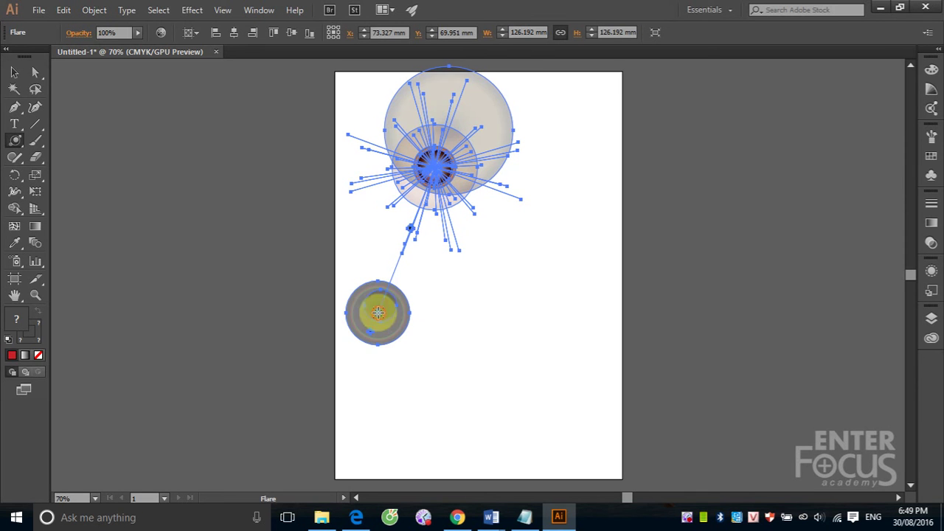
pyautogui.click(15, 74)
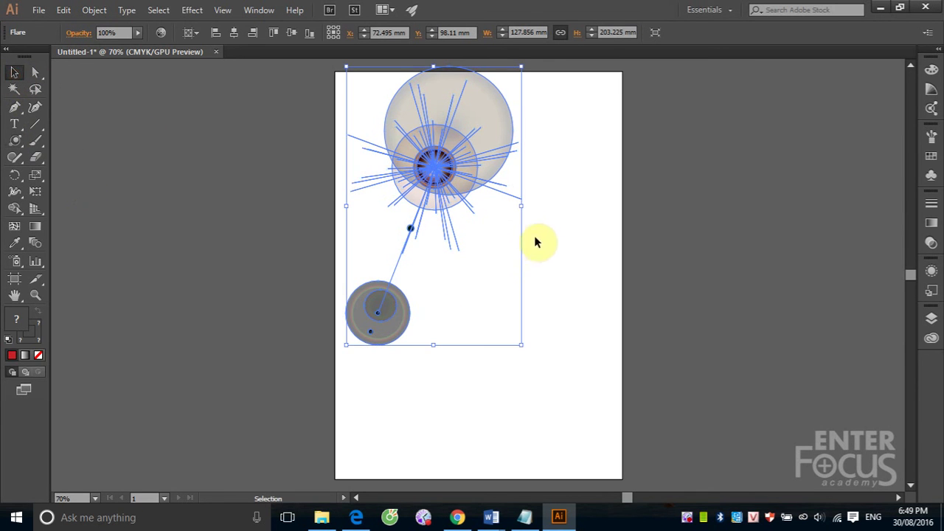
# Step: Drag the lens flare onto the pasteboard left of the artboard, leaving the page blank
pyautogui.click(586, 207)
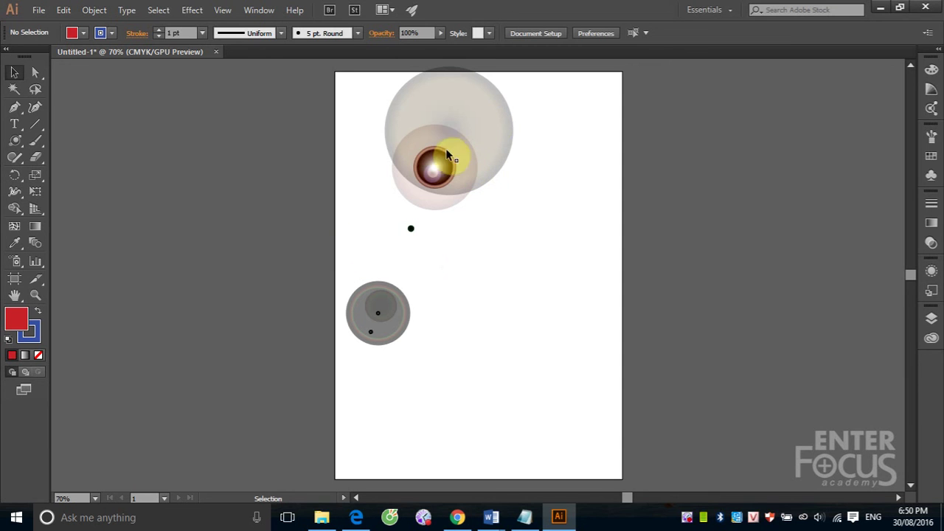
pyautogui.moveTo(445, 150); pyautogui.dragTo(253, 196)
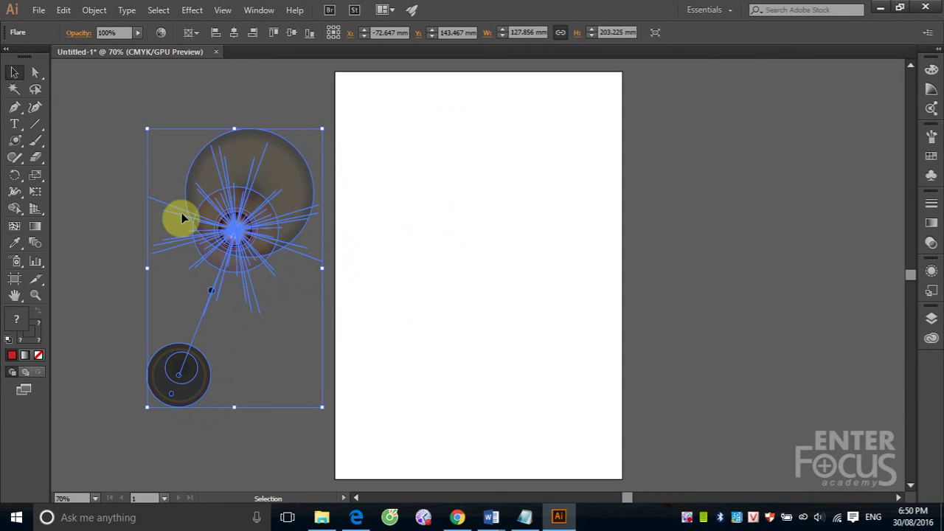
pyautogui.click(15, 144)
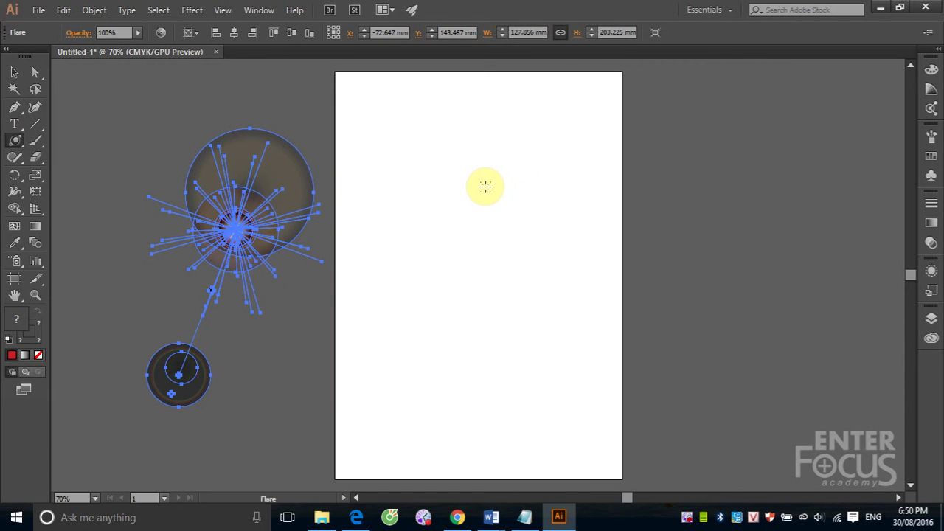
# Step: Set flare centre diameter to 81 pt and opacity to 100, then place a flare at the artboard's top
pyautogui.click(408, 119)
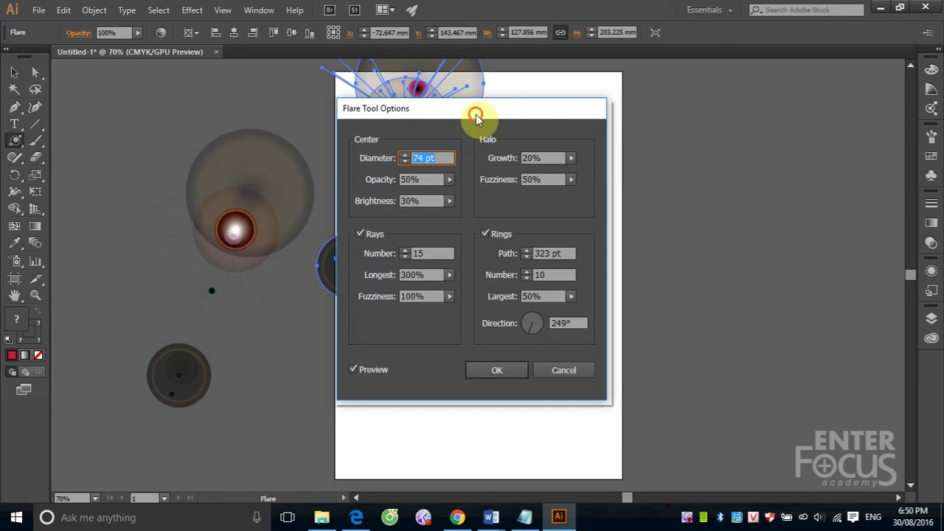
pyautogui.moveTo(474, 111); pyautogui.dragTo(662, 120)
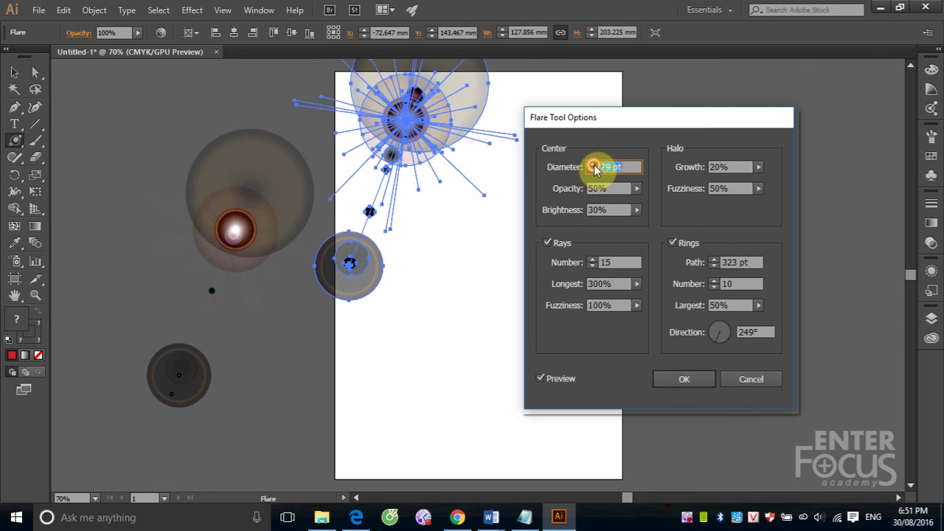
pyautogui.moveTo(597, 169); pyautogui.dragTo(399, 137)
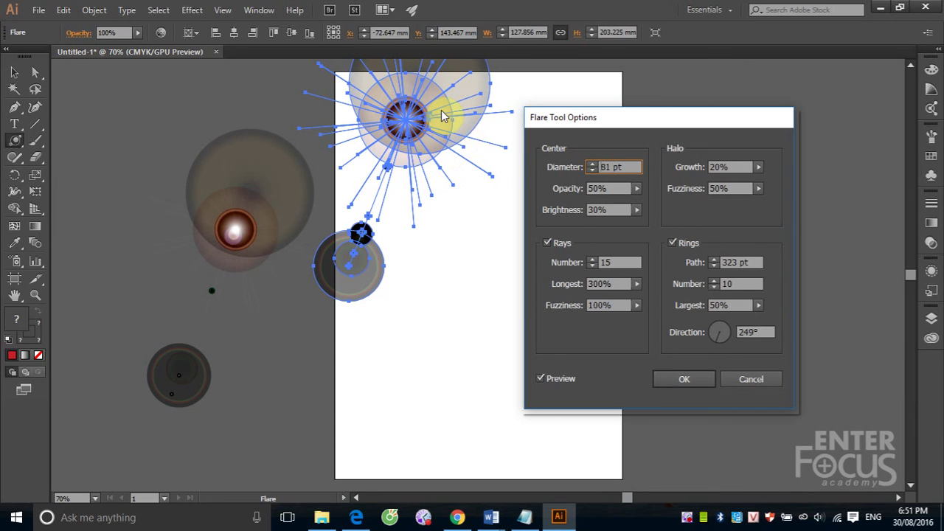
pyautogui.click(591, 188)
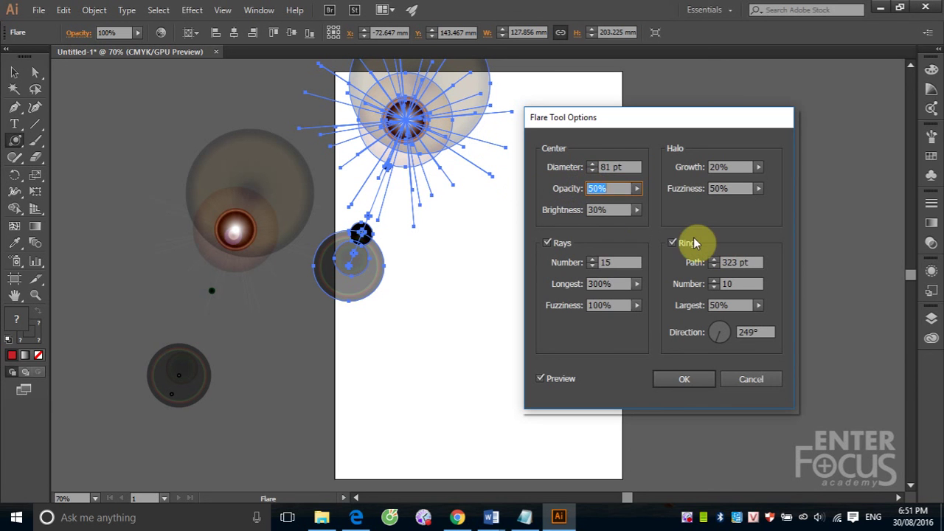
pyautogui.write('100')
pyautogui.press('Return')
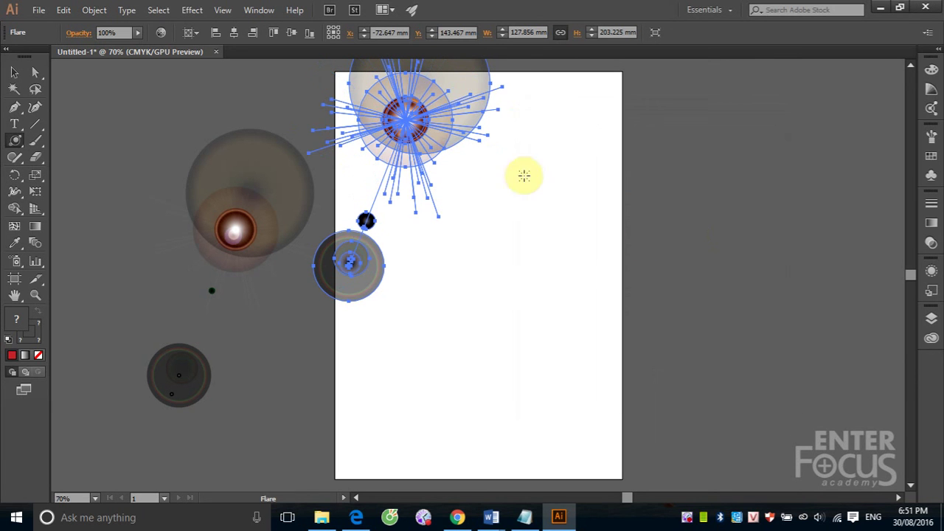
pyautogui.moveTo(449, 147); pyautogui.dragTo(398, 120)
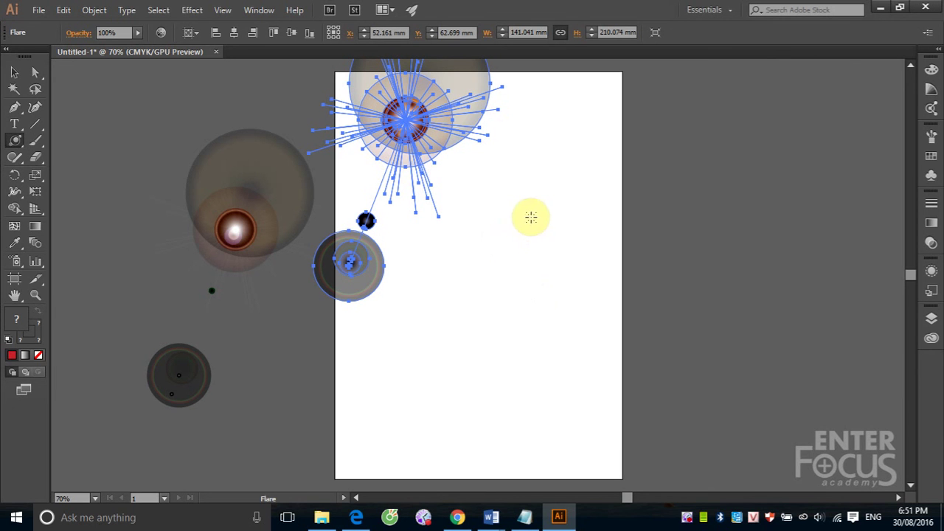
pyautogui.click(14, 72)
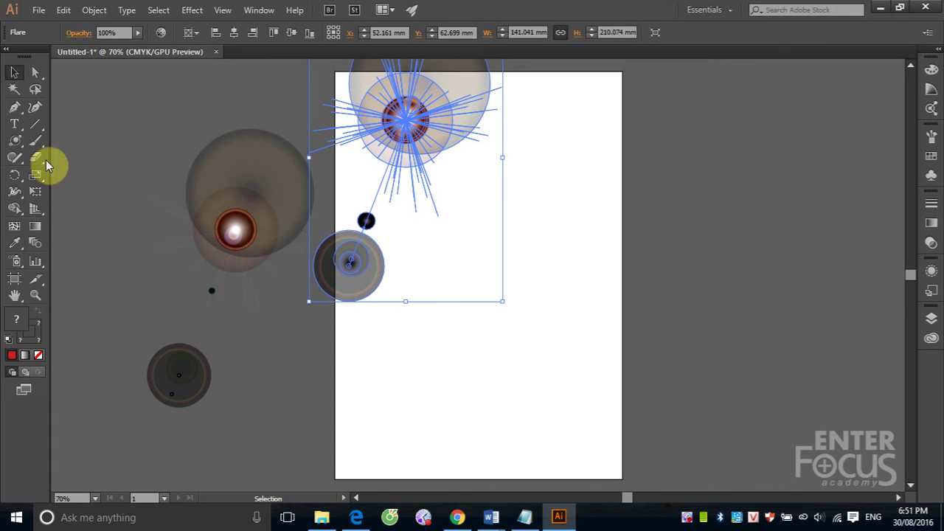
# Step: Change the top flare's options to 30 rays and a 208° rings direction, and apply them
pyautogui.click(14, 142)
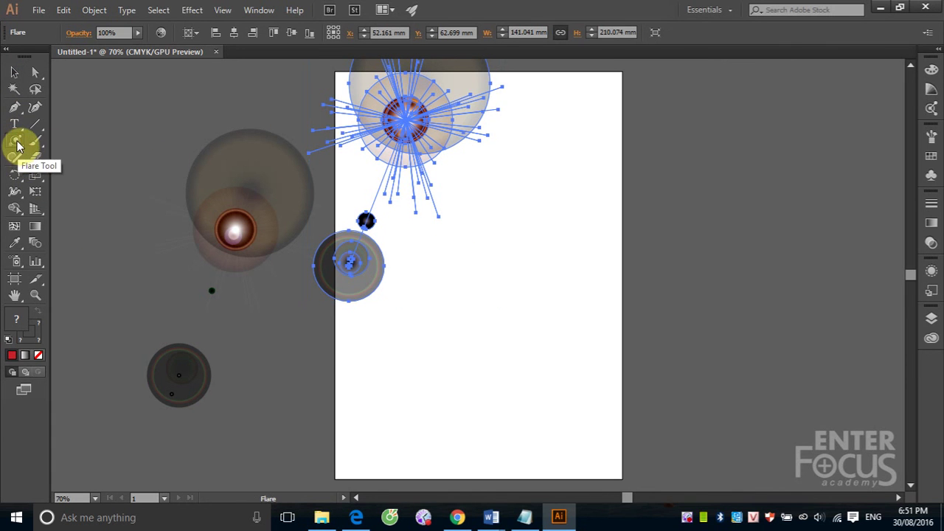
pyautogui.doubleClick(16, 143)
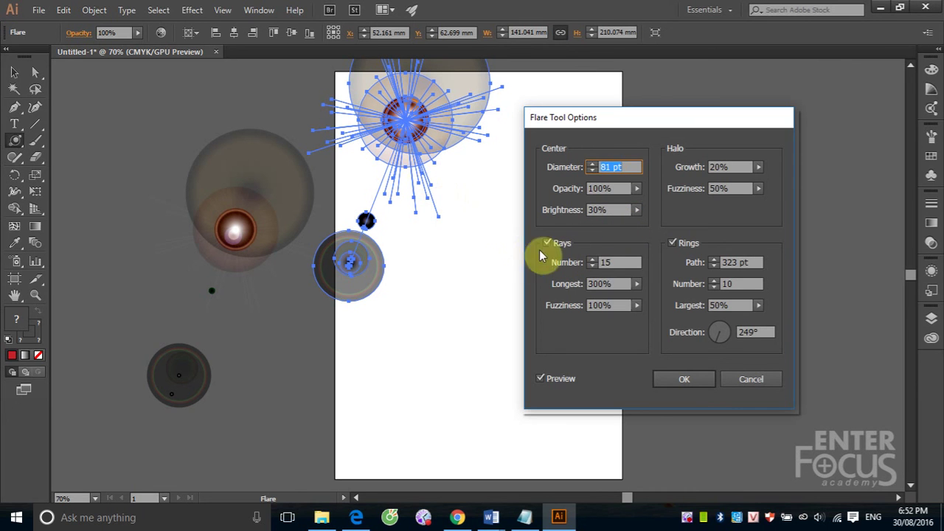
pyautogui.click(605, 263)
pyautogui.write('30')
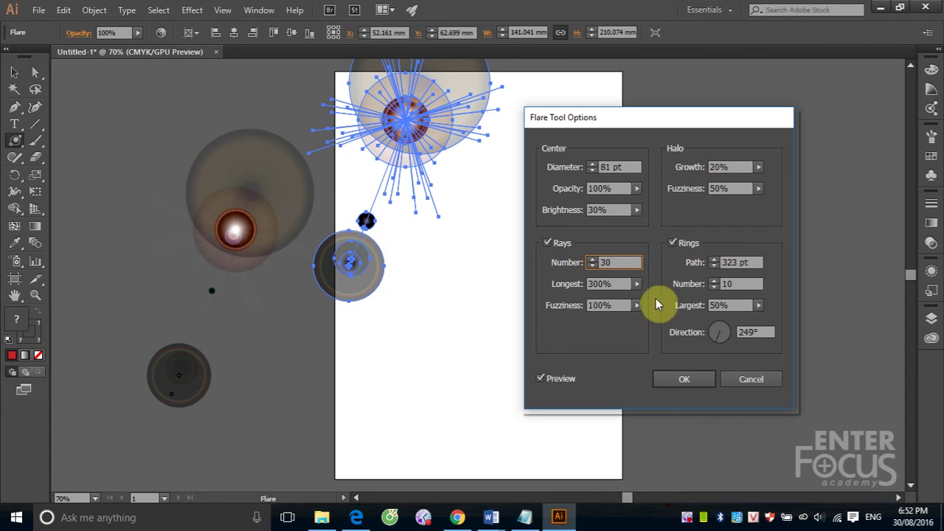
pyautogui.click(598, 283)
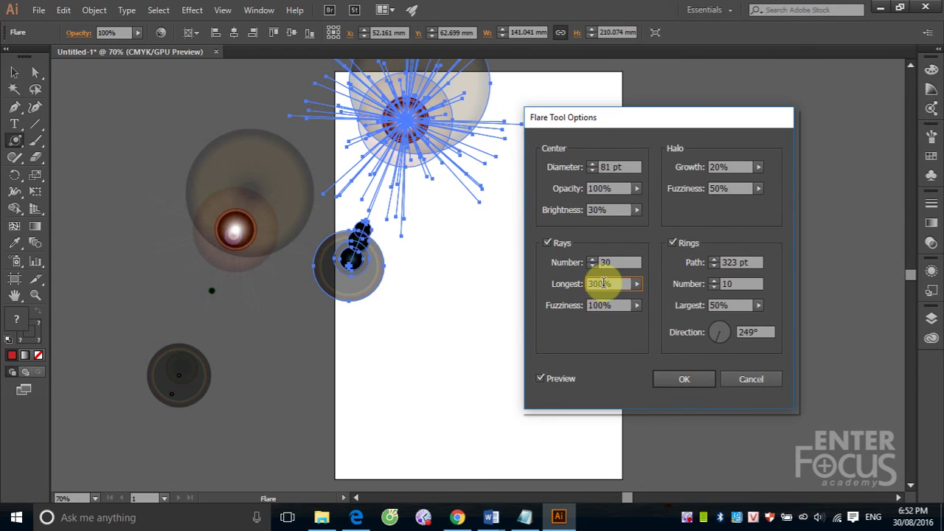
pyautogui.moveTo(603, 283); pyautogui.dragTo(577, 288)
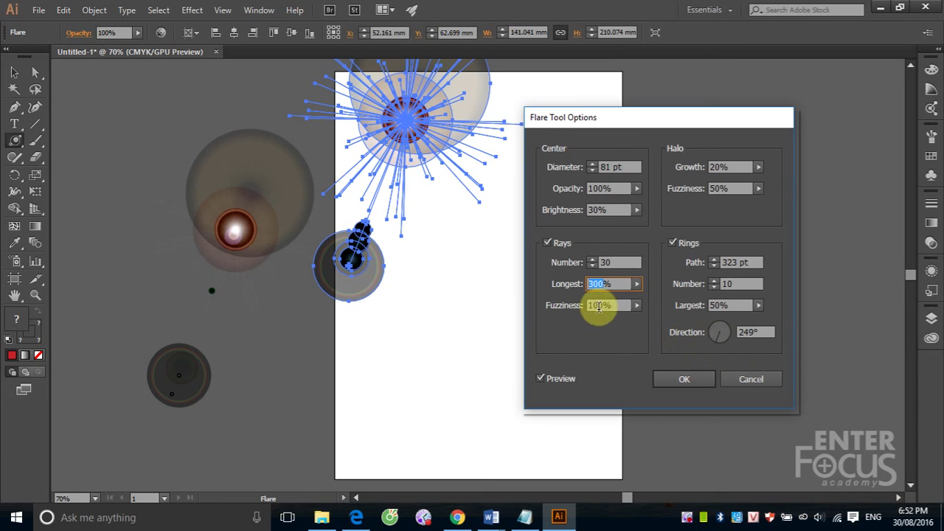
pyautogui.click(717, 339)
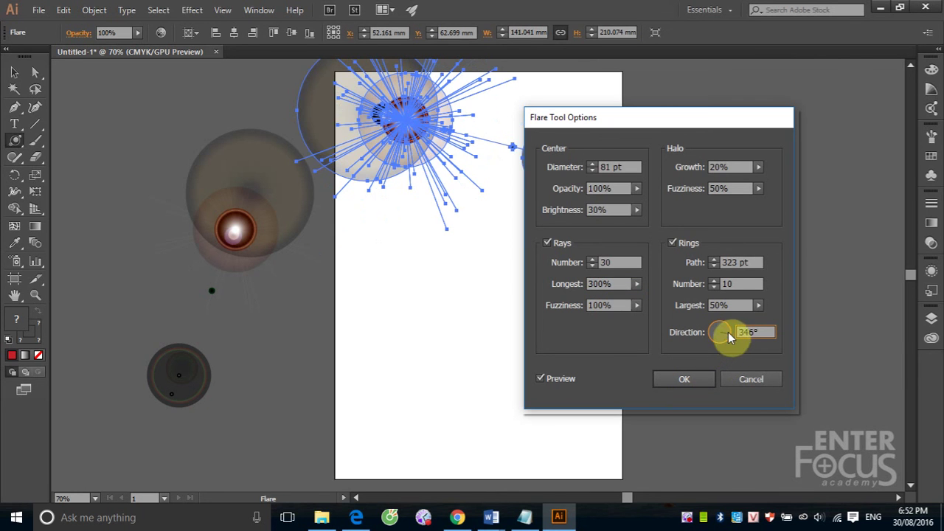
pyautogui.moveTo(719, 344); pyautogui.dragTo(709, 344)
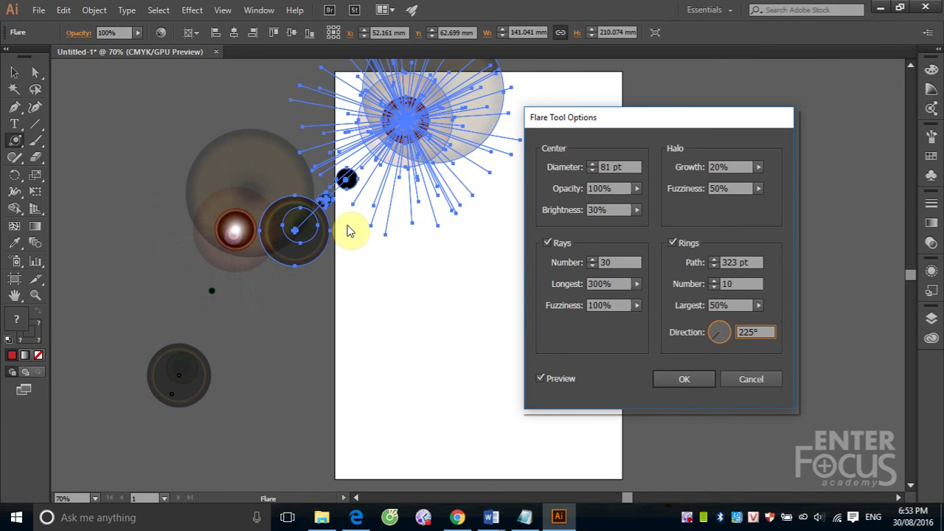
pyautogui.doubleClick(748, 332)
pyautogui.moveTo(713, 336)
pyautogui.mouseDown()
pyautogui.moveTo(724, 337)
pyautogui.moveTo(708, 339)
pyautogui.mouseUp()
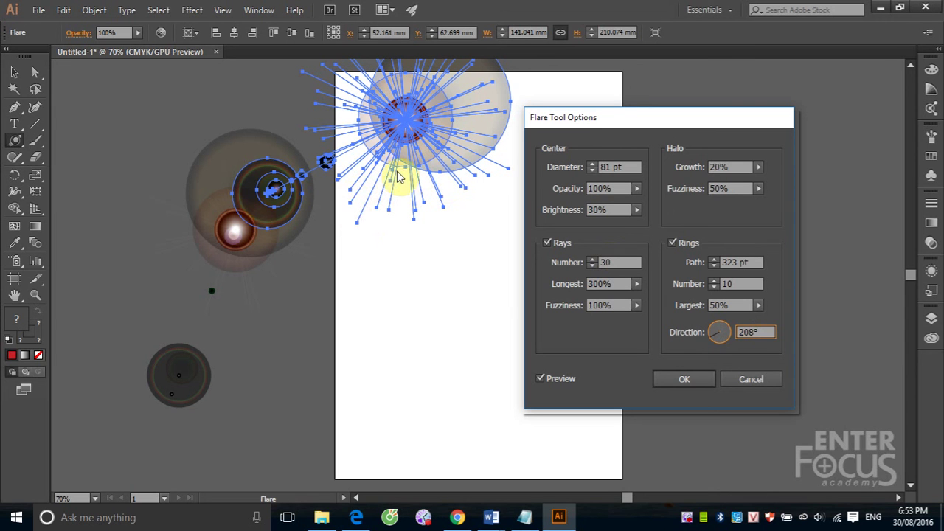
pyautogui.click(685, 380)
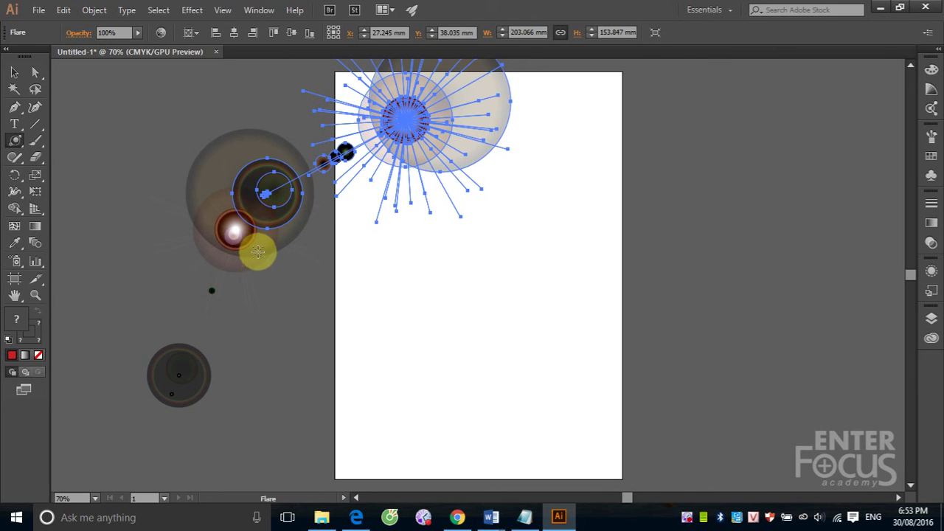
pyautogui.click(17, 72)
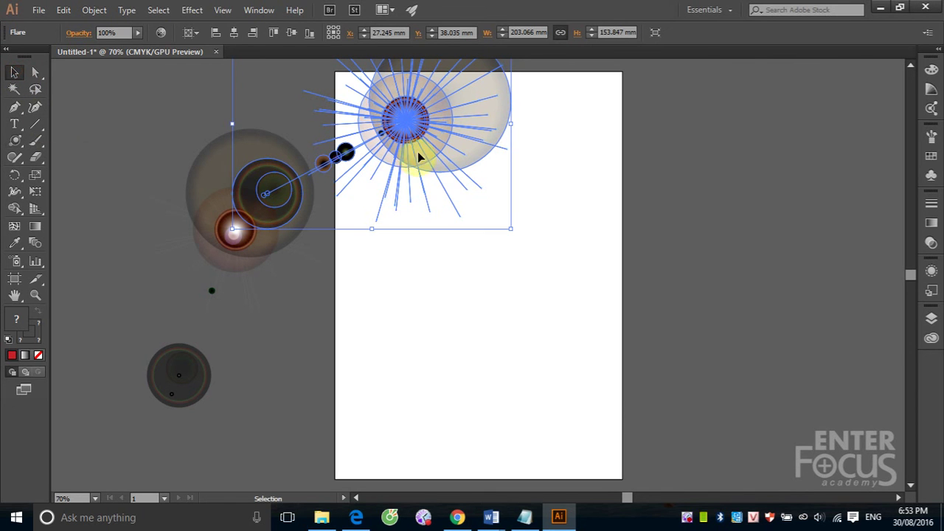
# Step: Delete both lens flares and draw a red square in the upper middle of the artboard
pyautogui.press('Delete')
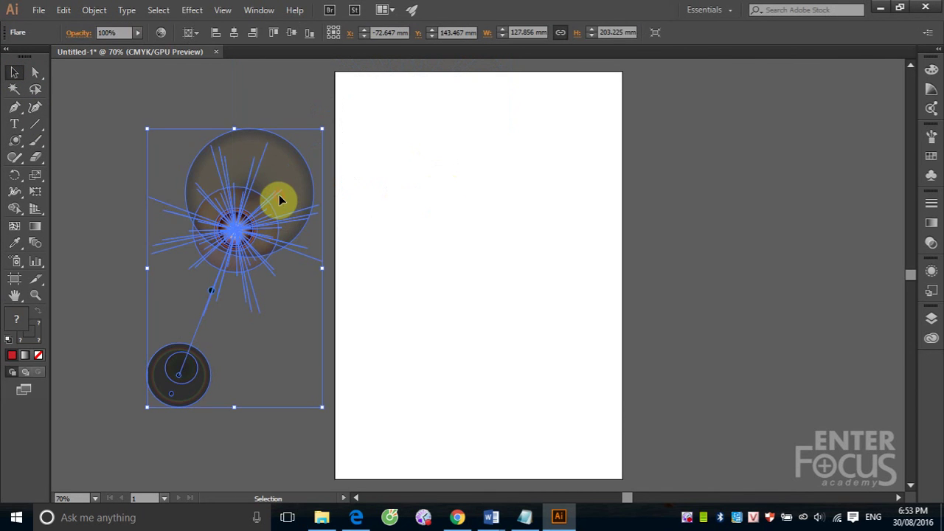
pyautogui.press('Delete')
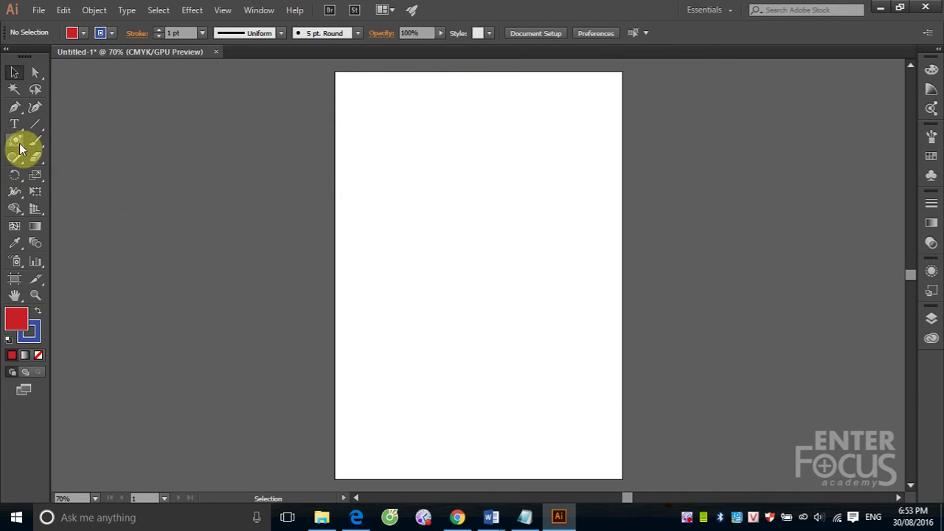
pyautogui.click(16, 140)
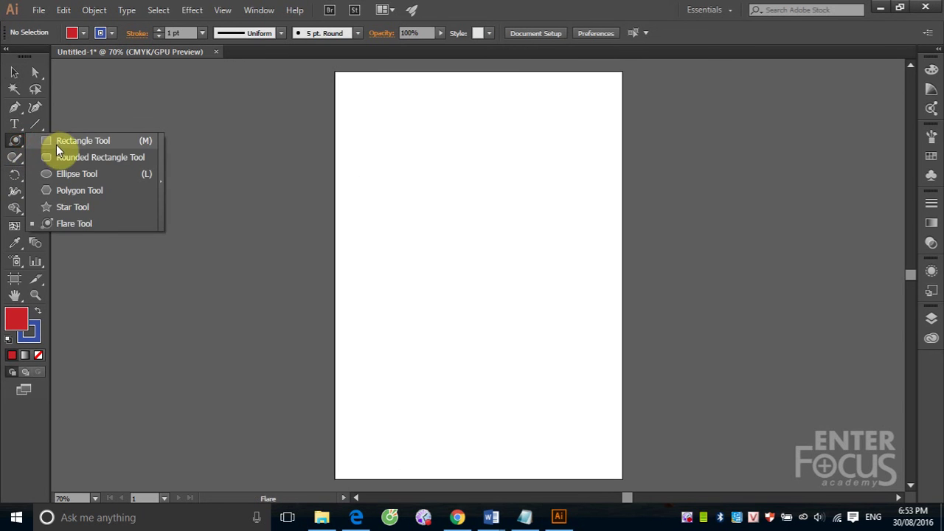
pyautogui.click(63, 140)
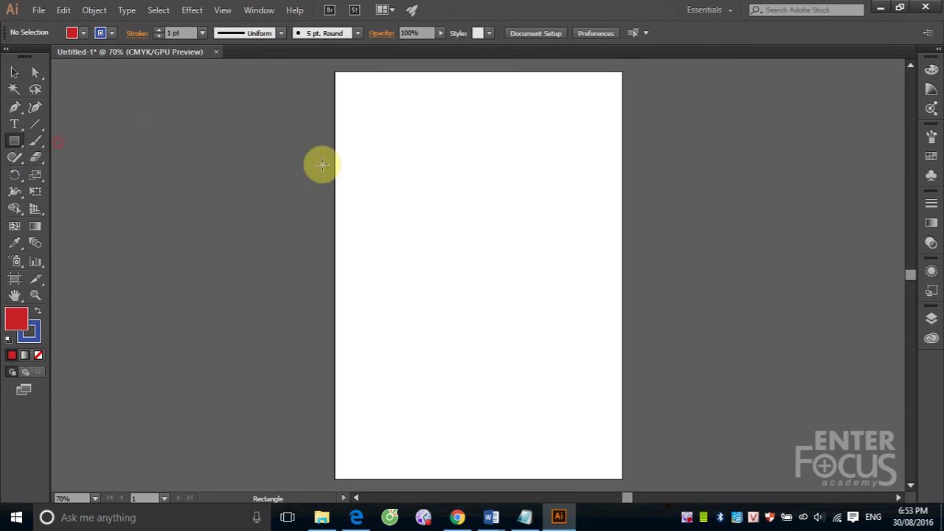
pyautogui.keyDown('ctrl'); pyautogui.click(401, 154); pyautogui.keyUp('ctrl')
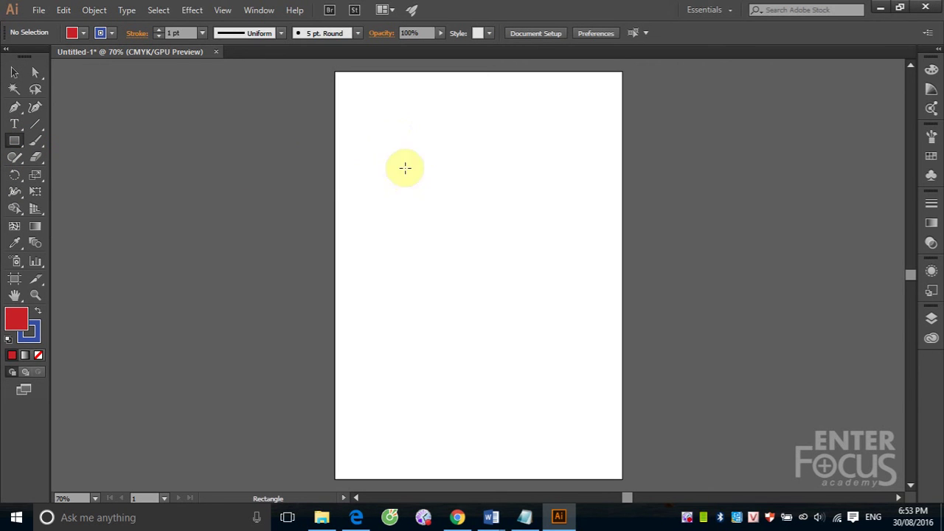
pyautogui.moveTo(410, 160); pyautogui.dragTo(534, 284)
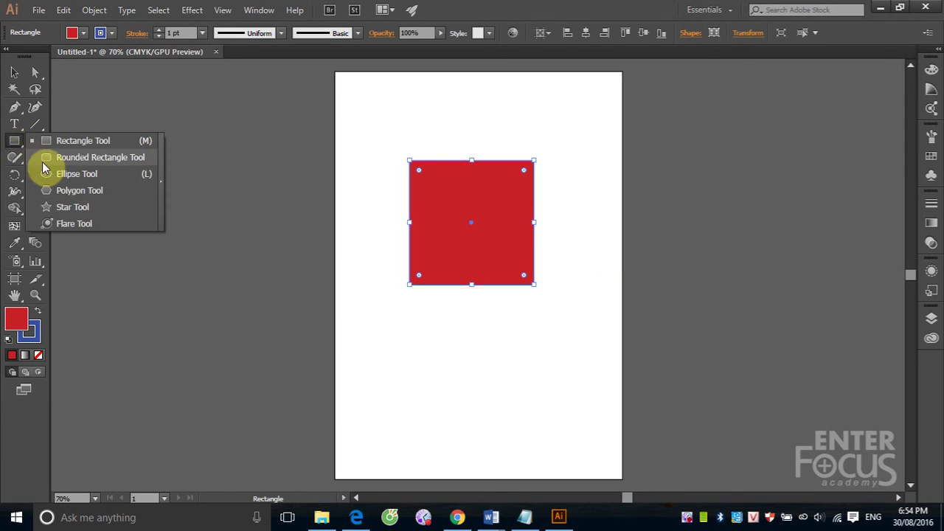
# Step: Draw a red circle below the square and select both shapes
pyautogui.moveTo(14, 148); pyautogui.dragTo(54, 172)
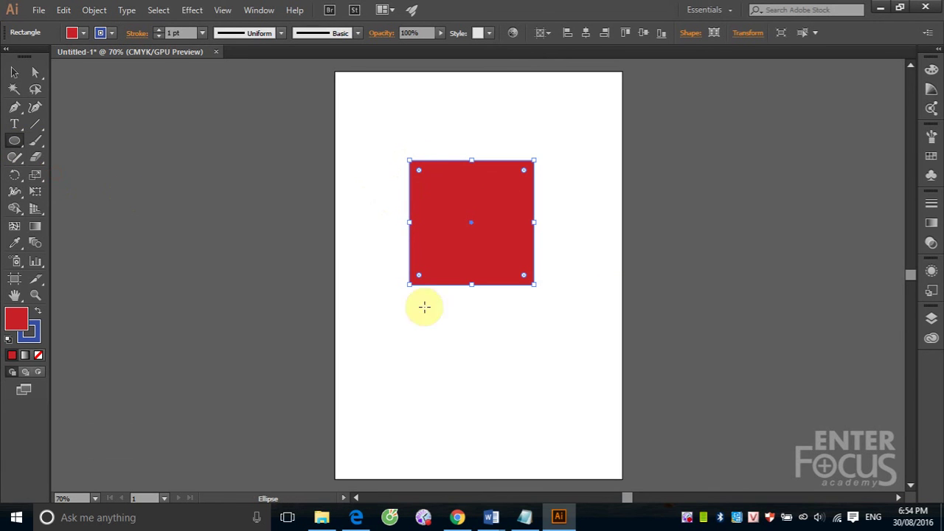
pyautogui.moveTo(417, 328); pyautogui.dragTo(524, 434)
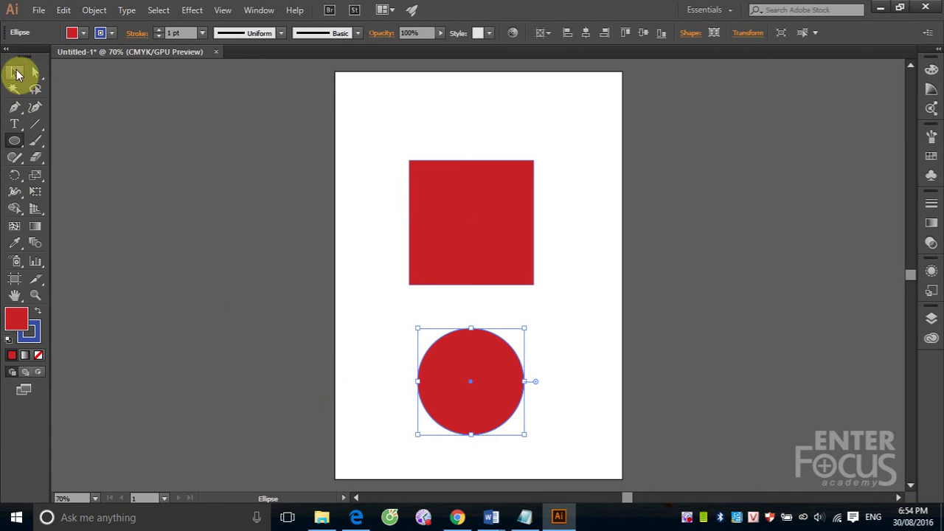
pyautogui.click(15, 72)
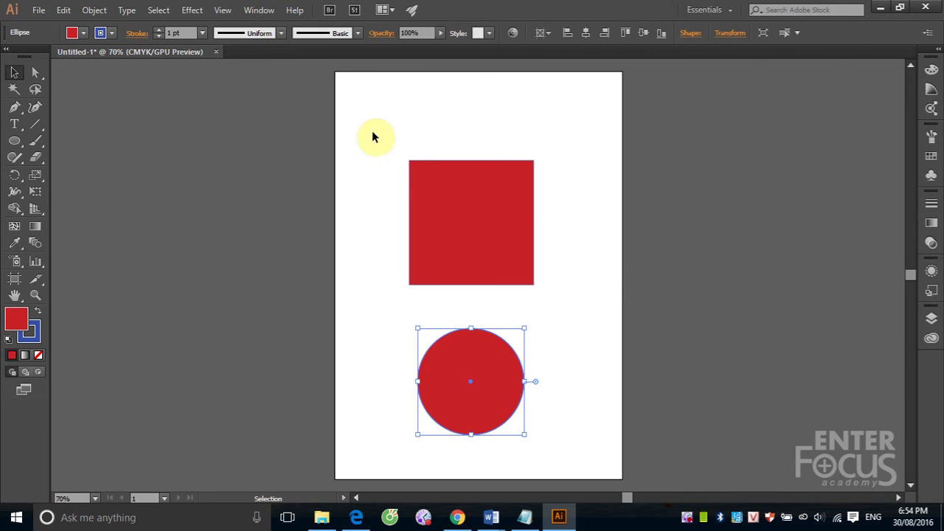
pyautogui.moveTo(362, 144); pyautogui.dragTo(592, 456)
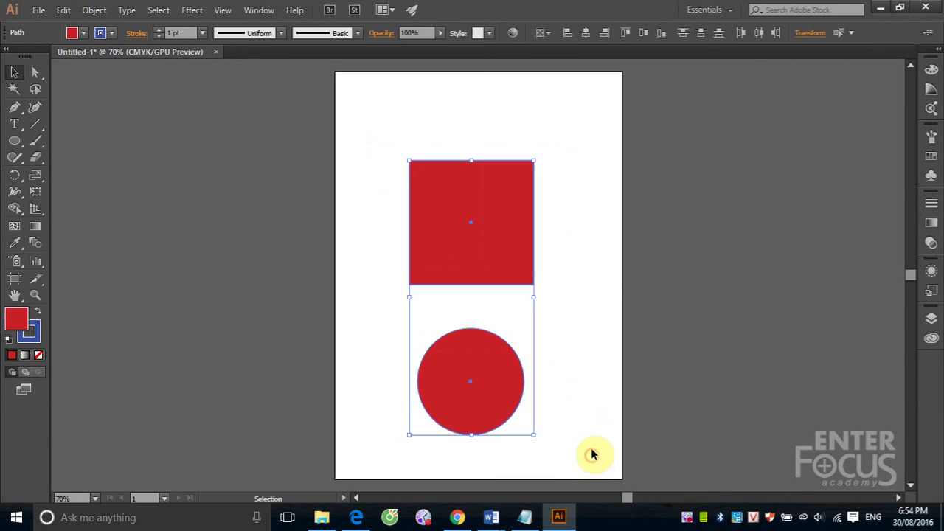